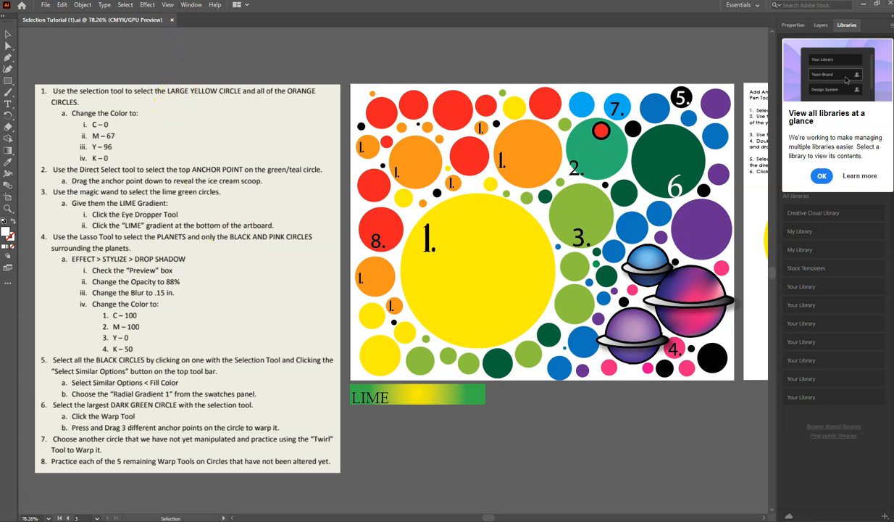
Step: Switch the workspace to Essentials Classic
click(192, 6)
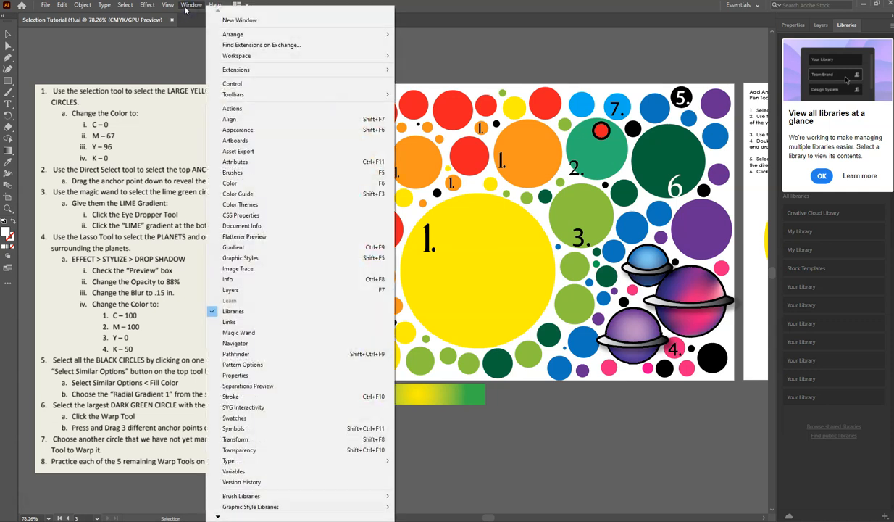
mouse_move(266, 57)
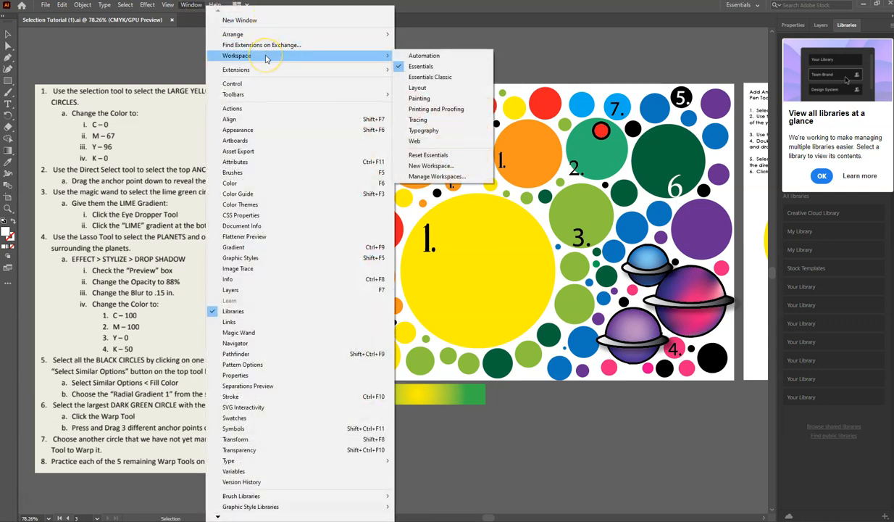
click(428, 78)
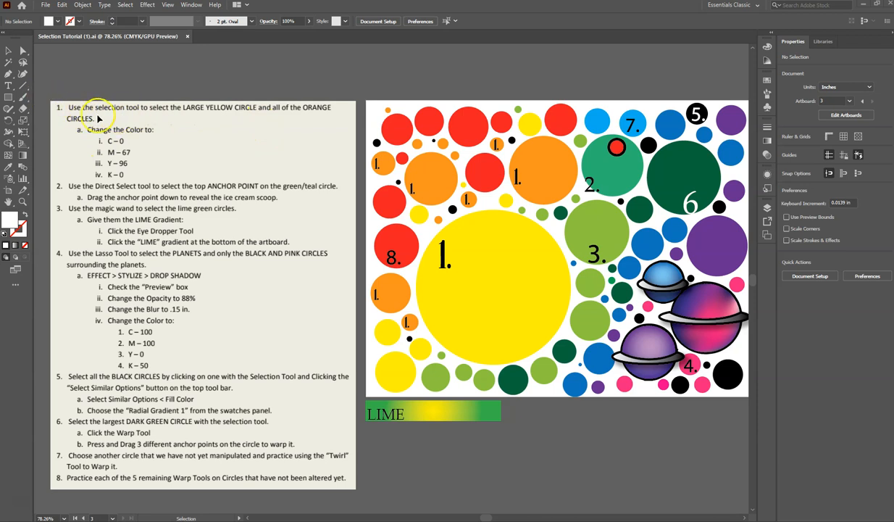
Step: Select the large yellow circle and the orange circles marked 1 with the Selection tool
click(7, 51)
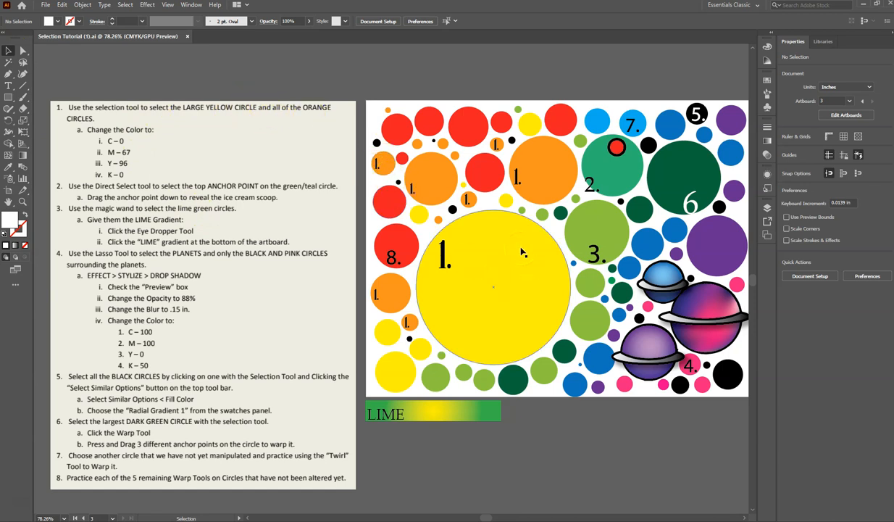
click(503, 240)
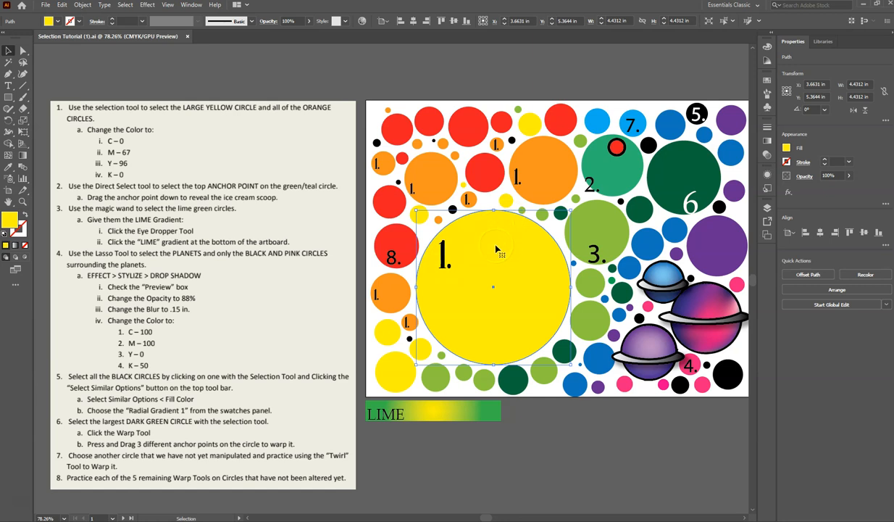
shift+click(555, 174)
shift+click(496, 144)
shift+click(468, 199)
shift+click(436, 177)
shift+click(381, 161)
shift+click(398, 301)
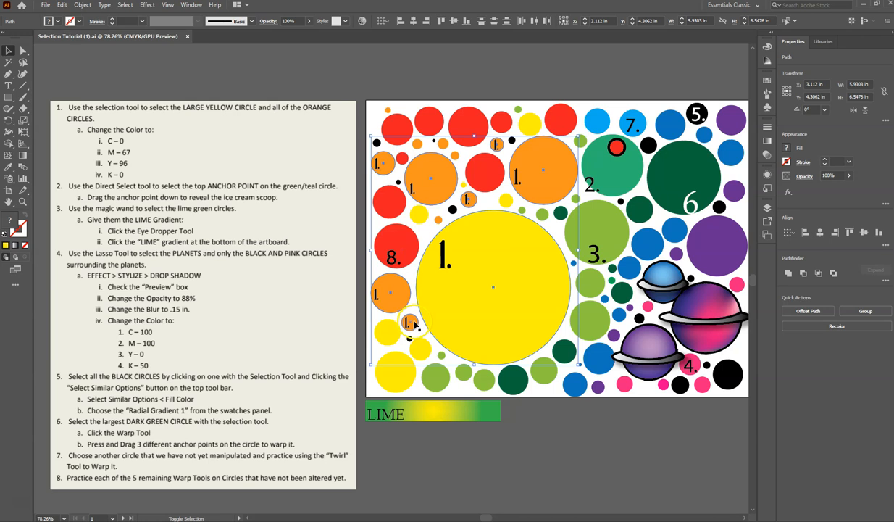
shift+click(555, 168)
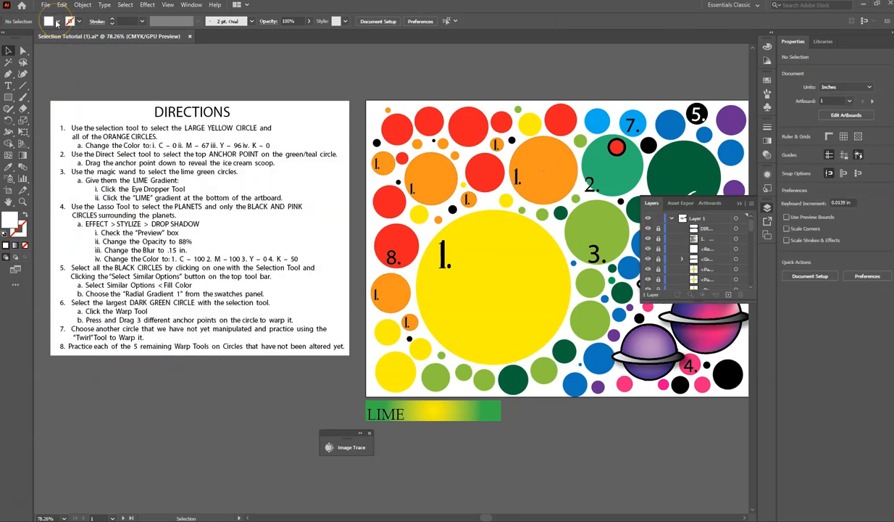
Step: Reselect the large yellow circle together with all seven orange circles marked 1
click(58, 24)
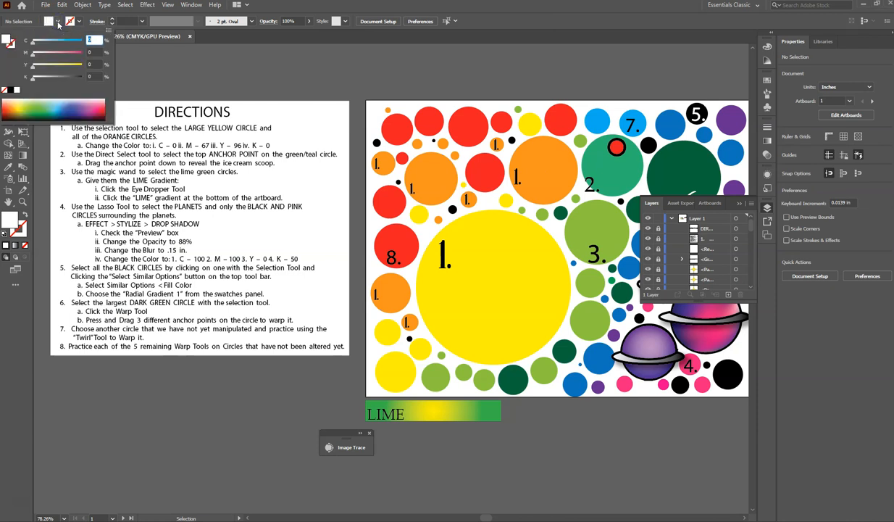
click(294, 78)
click(482, 254)
shift+click(536, 170)
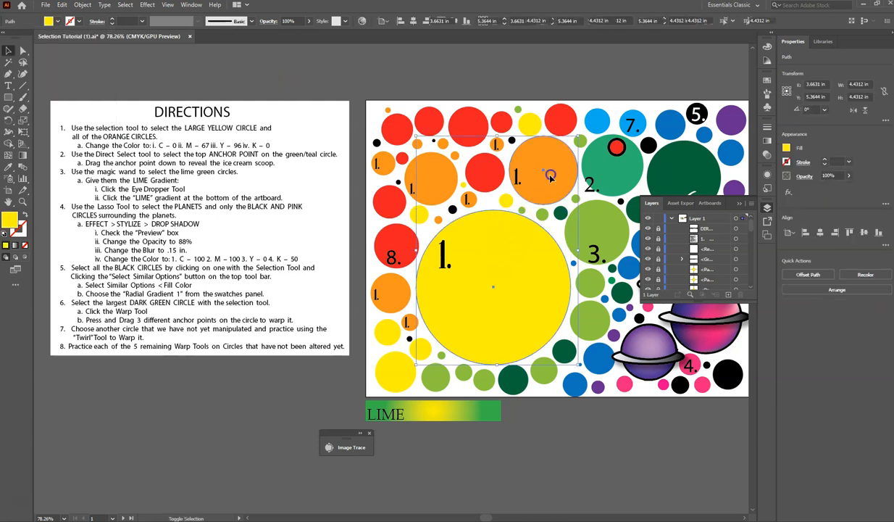
shift+click(467, 197)
shift+click(497, 145)
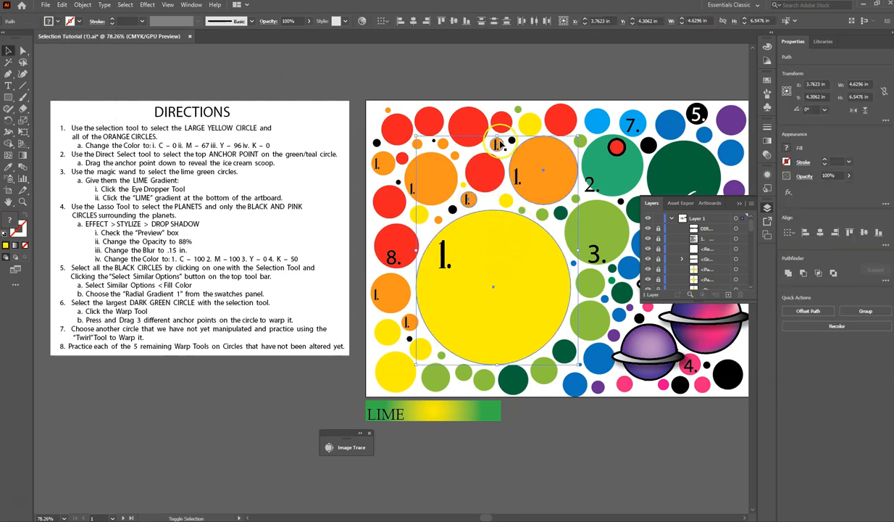
shift+click(413, 170)
shift+click(381, 162)
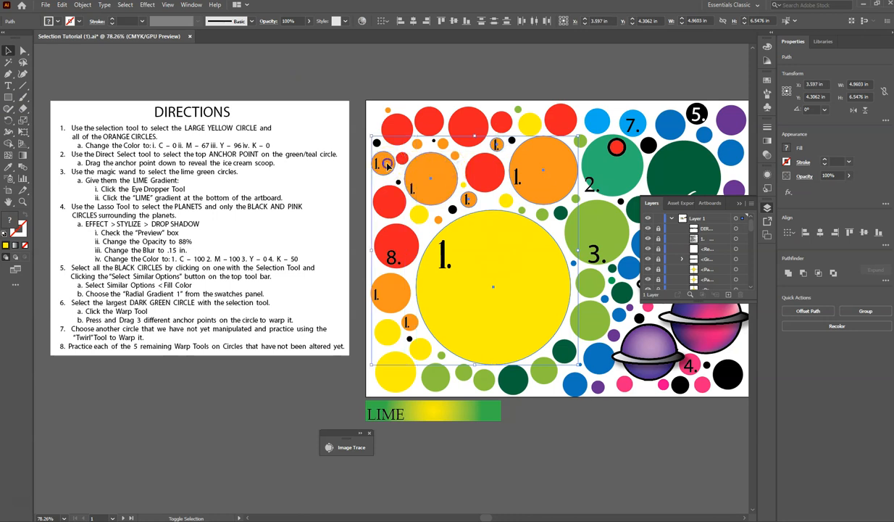
shift+click(391, 291)
shift+click(411, 323)
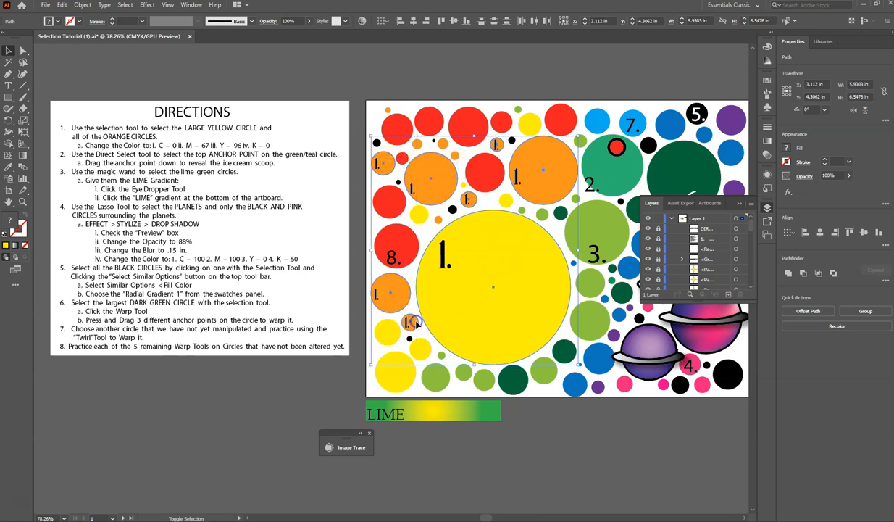
Step: Set the selected circles' fill to C 0, M 67, Y 96, K 0 and deselect them
shift+click(48, 20)
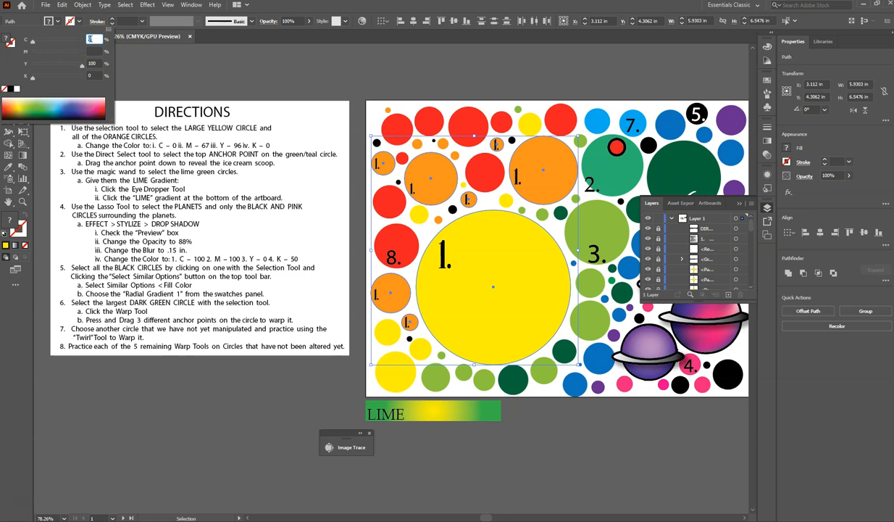
click(94, 51)
text(67)
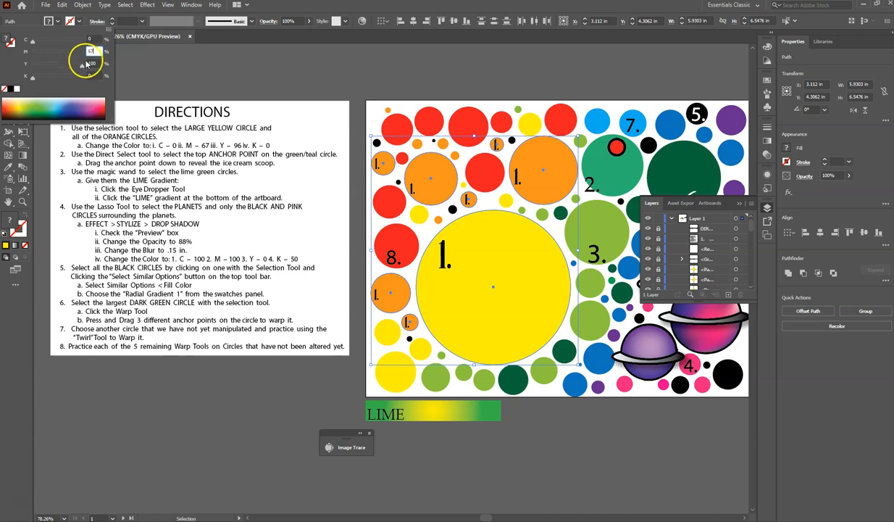
click(92, 64)
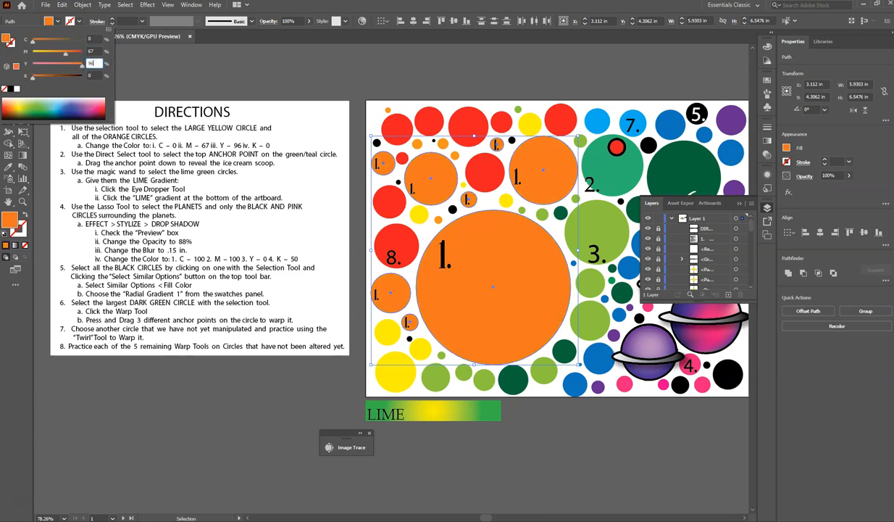
click(93, 76)
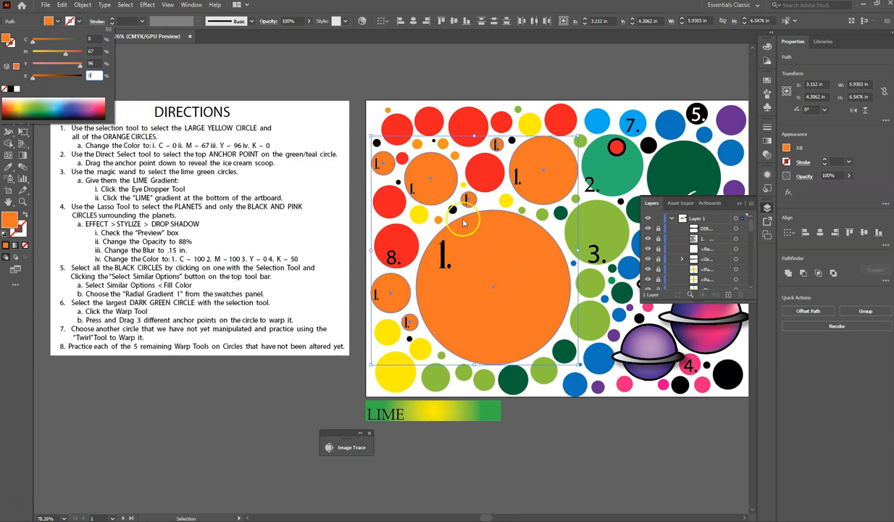
key(Return)
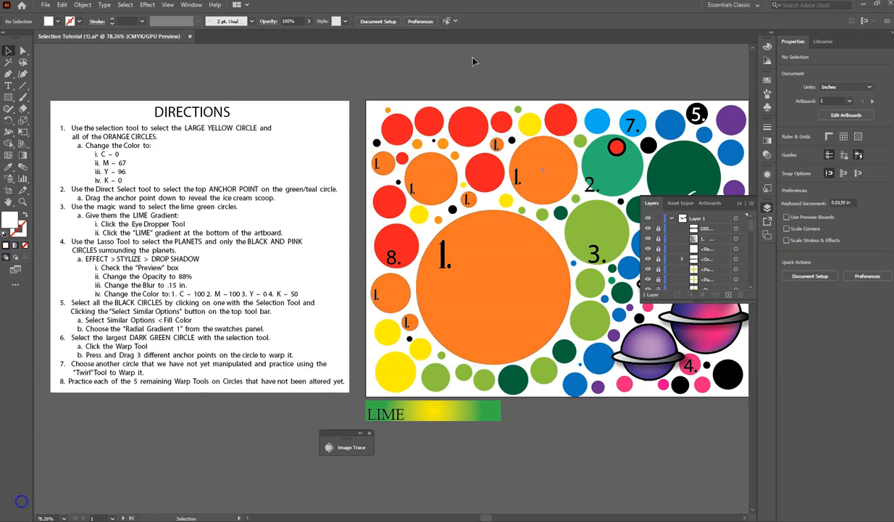
click(410, 70)
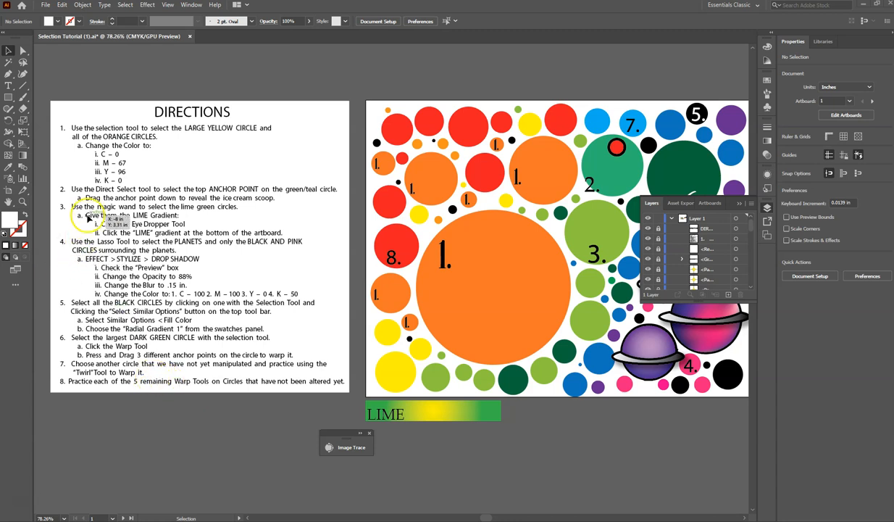
Step: Pull the teal circle's top anchor point down with the Direct Selection tool to reveal the ice cream scoop
click(23, 50)
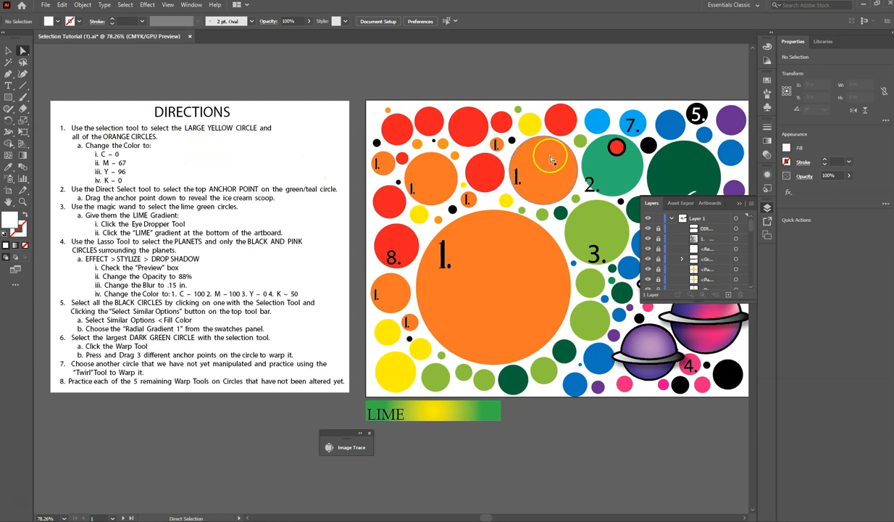
click(614, 180)
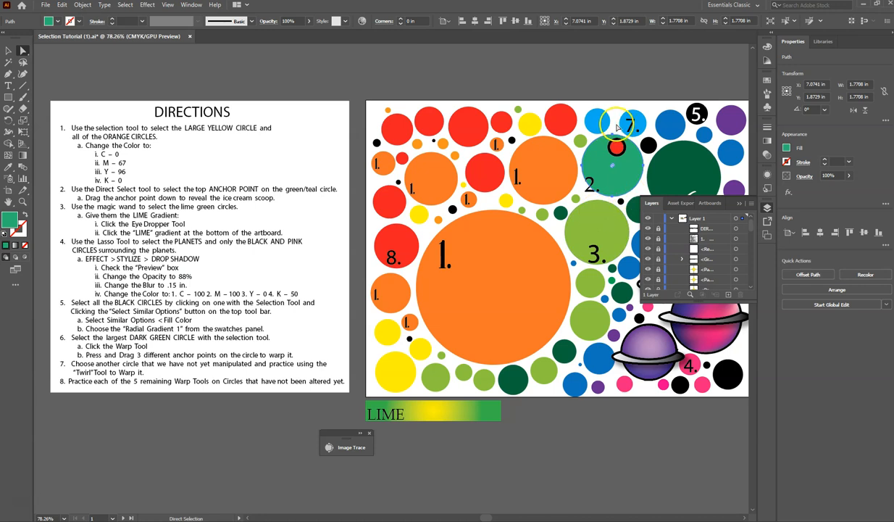
drag(612, 134, 612, 137)
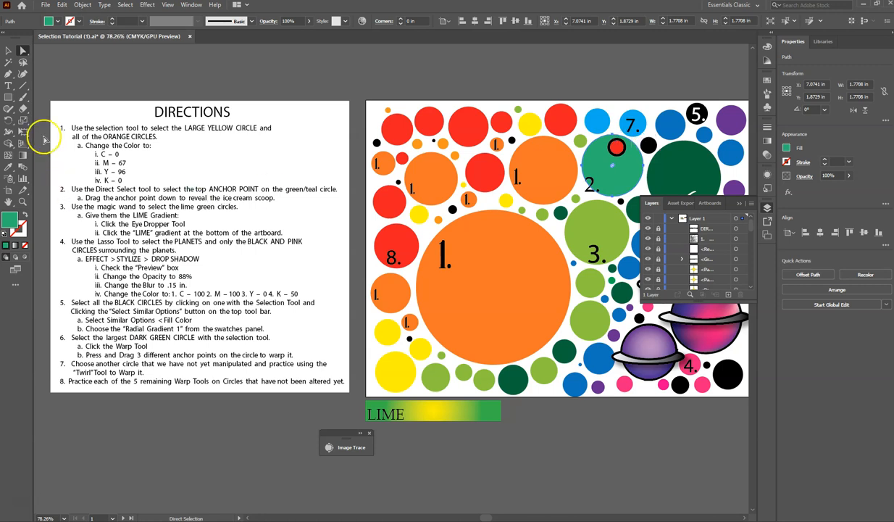
drag(617, 137, 614, 175)
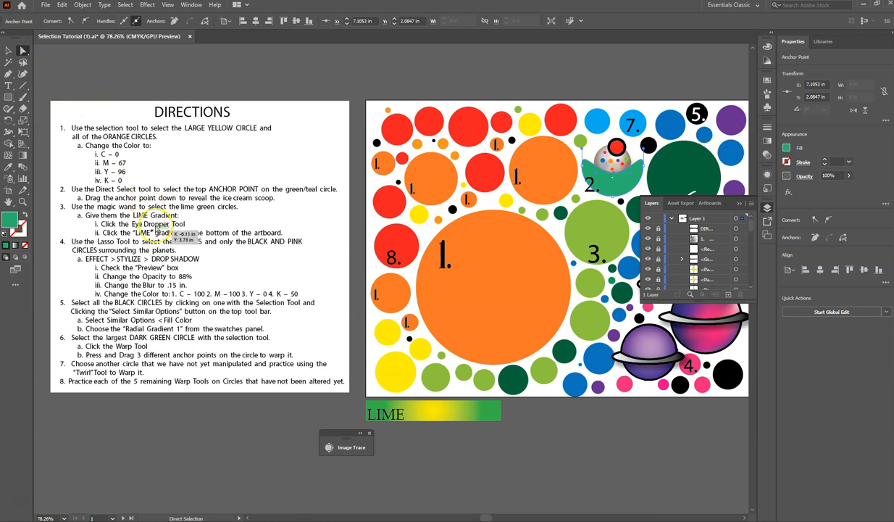
Step: Select all lime green circles with the Magic Wand, give them the LIME swatch's gradient with the Eyedropper, and deselect
click(8, 50)
click(8, 64)
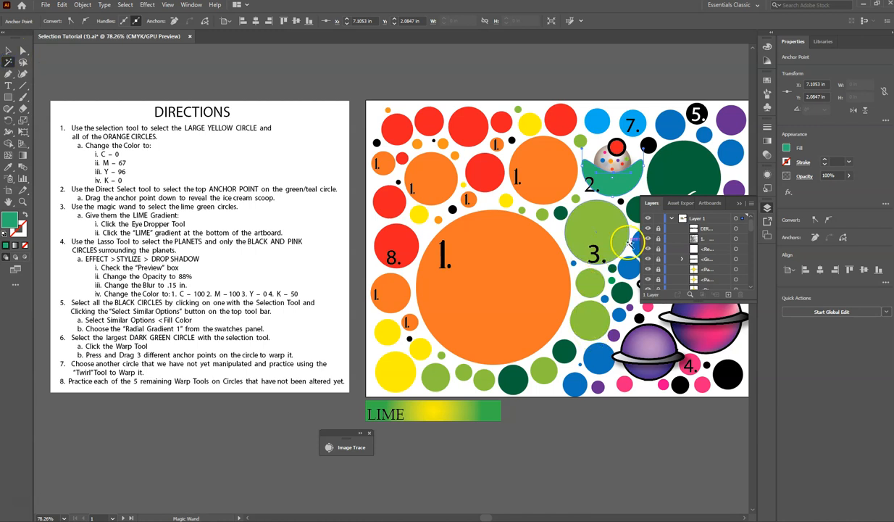
click(579, 225)
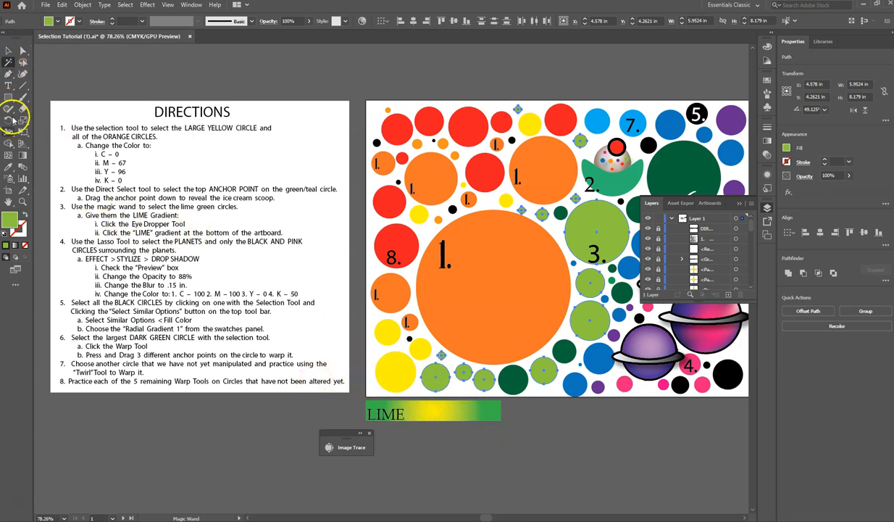
click(8, 171)
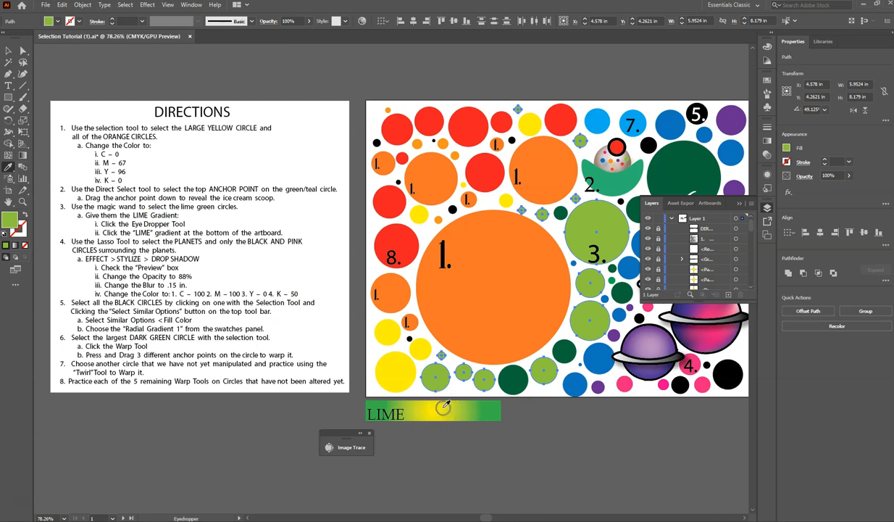
click(461, 408)
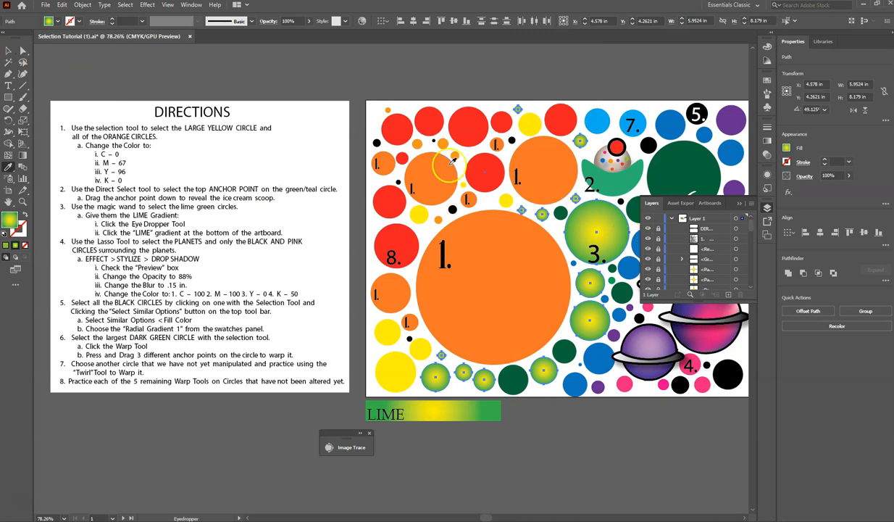
click(8, 52)
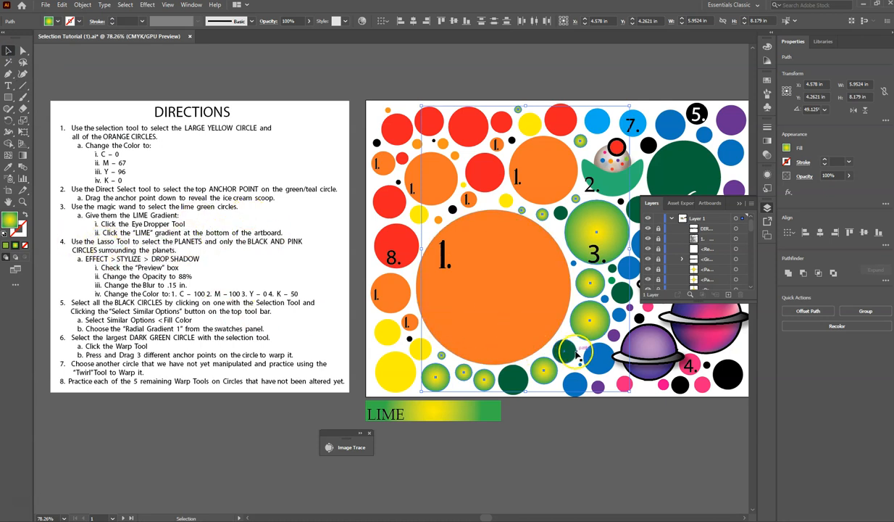
click(652, 444)
Step: Collapse the Layers panel and lasso the three planets with the black and pink circles around them
drag(664, 407, 646, 434)
key(ctrl+minus)
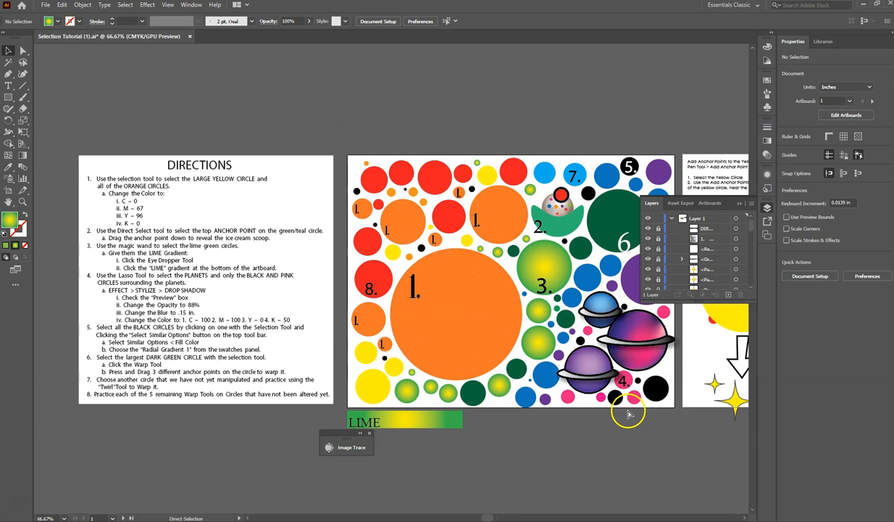
click(742, 205)
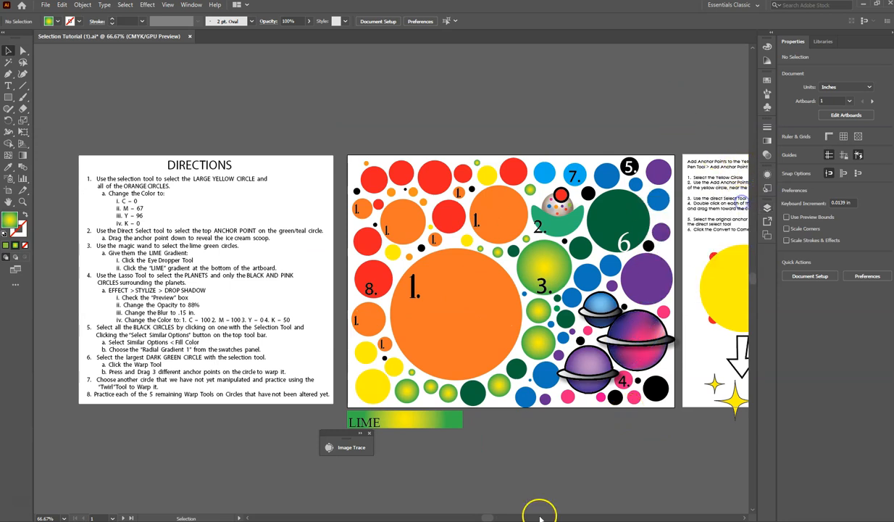
click(23, 63)
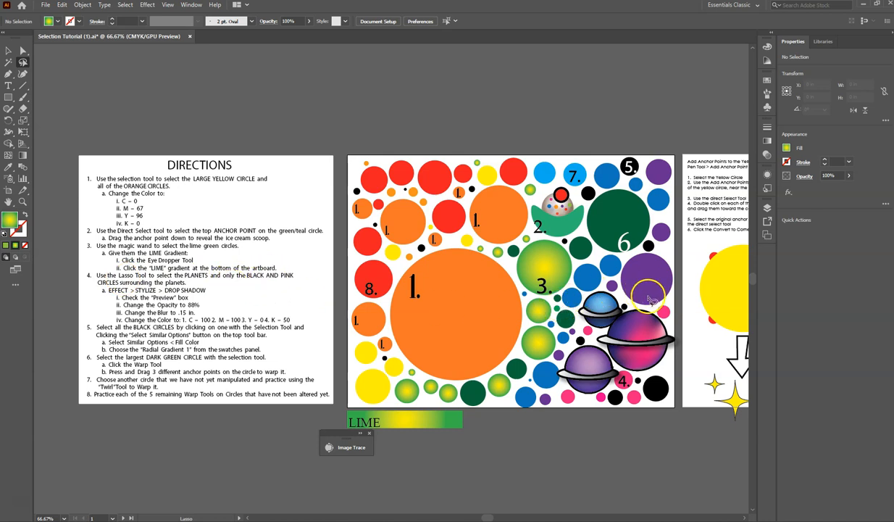
drag(679, 310, 676, 306)
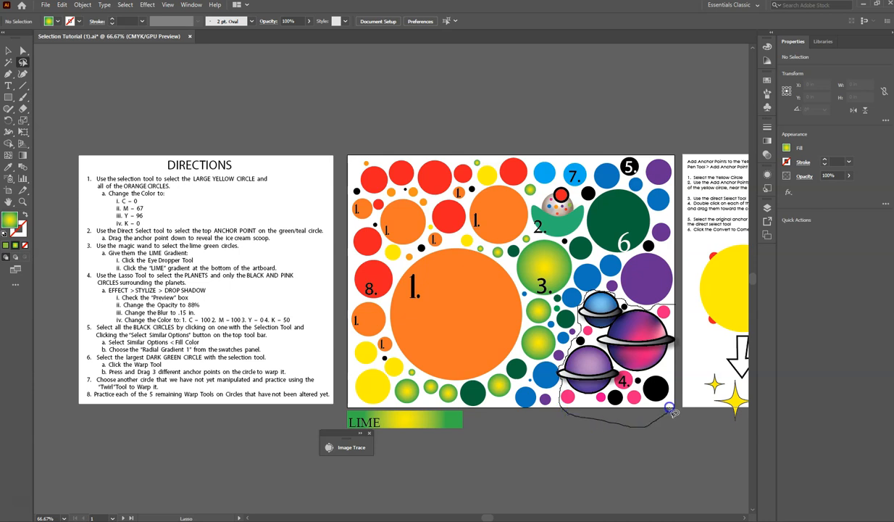
drag(679, 327, 656, 301)
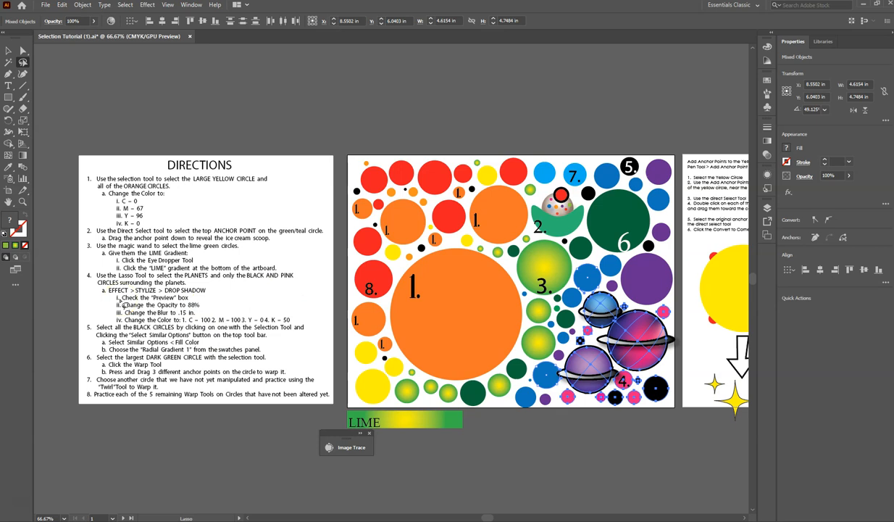
Step: Add a Stylize Drop Shadow effect to the selected planets and circles with 88% opacity and 0.15 in blur
click(145, 5)
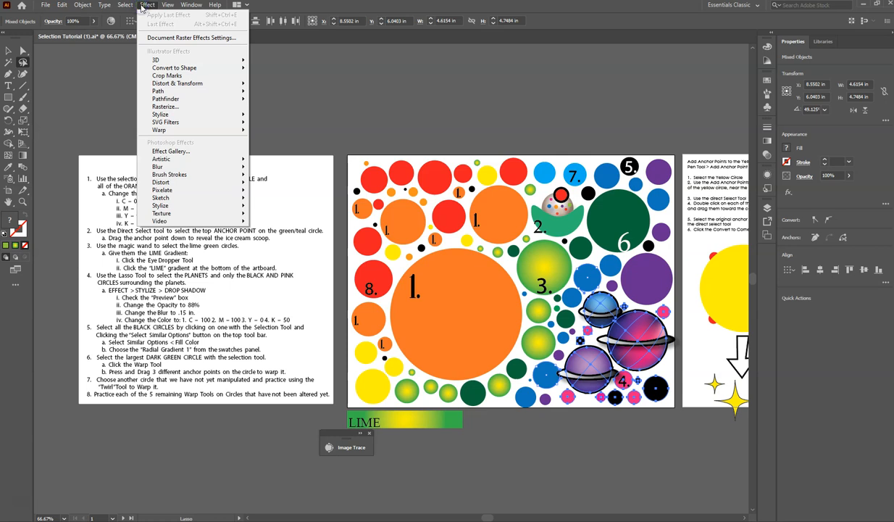
mouse_move(174, 115)
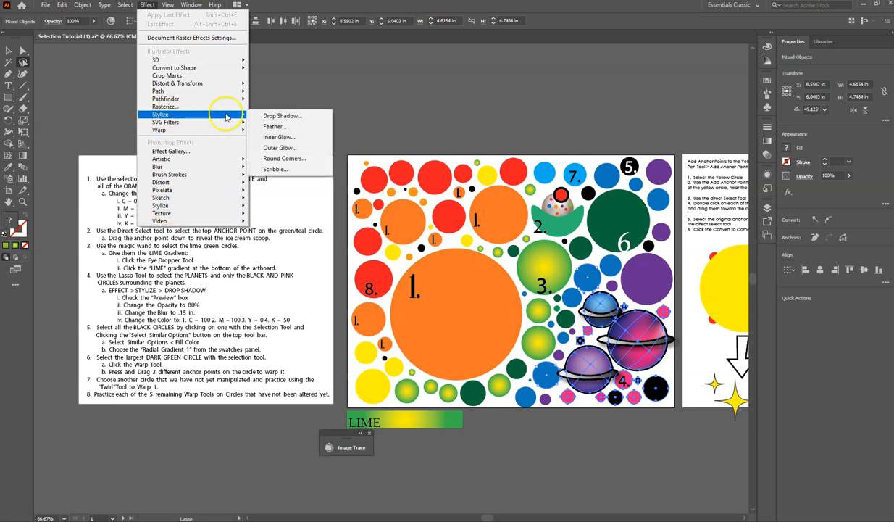
click(272, 116)
drag(627, 200, 278, 58)
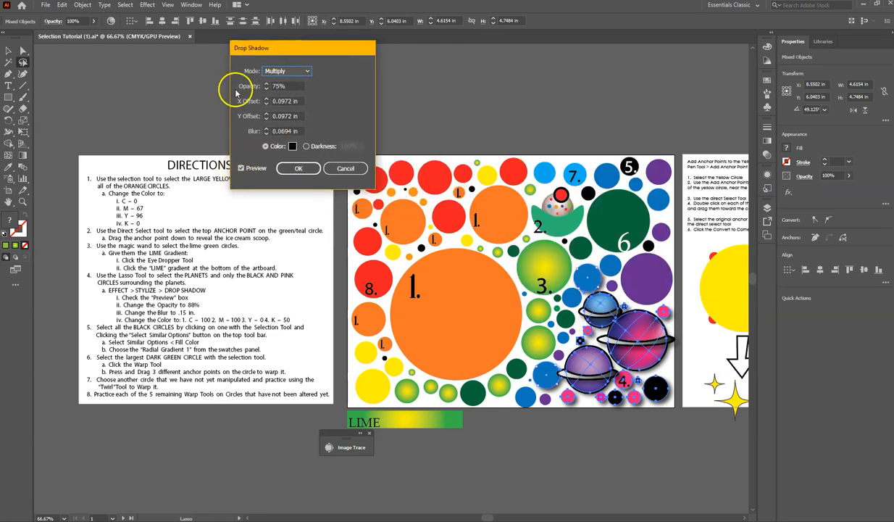
click(260, 85)
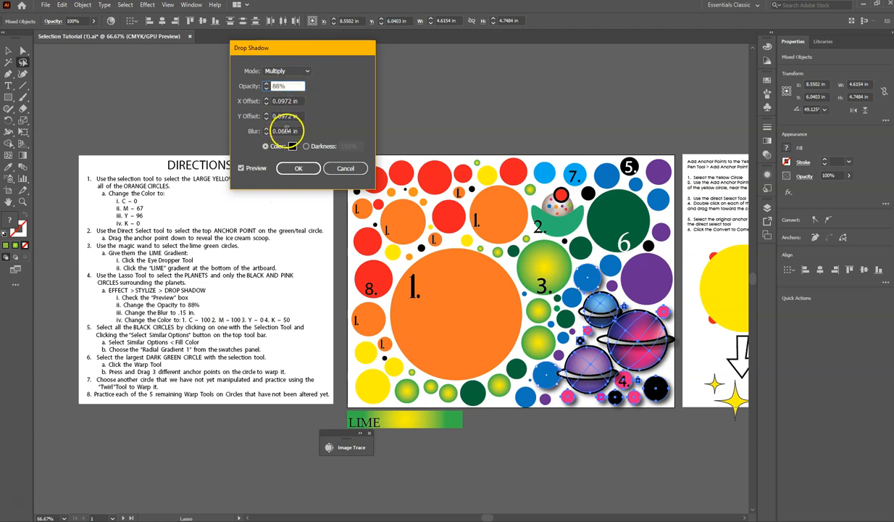
click(281, 131)
click(331, 142)
text(0.15)
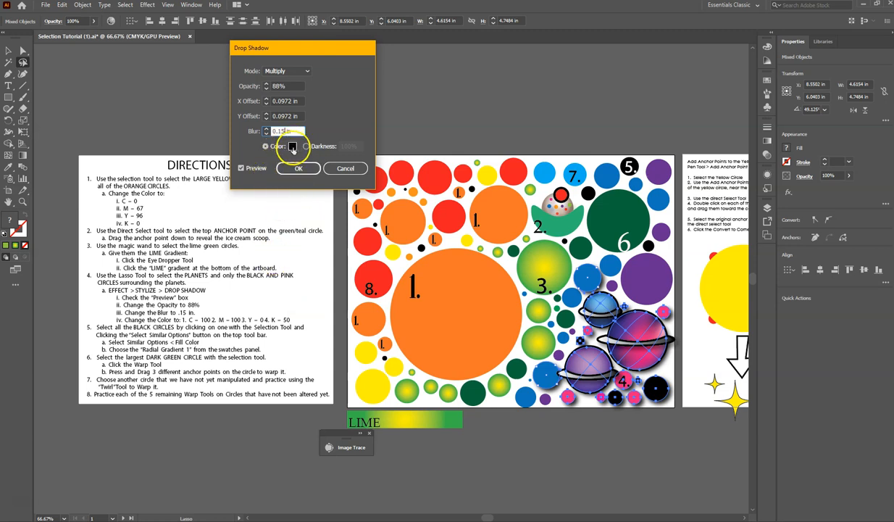
Step: Set the drop shadow's color to C 100, M 100, Y 0, K 50 and apply the effect
click(292, 146)
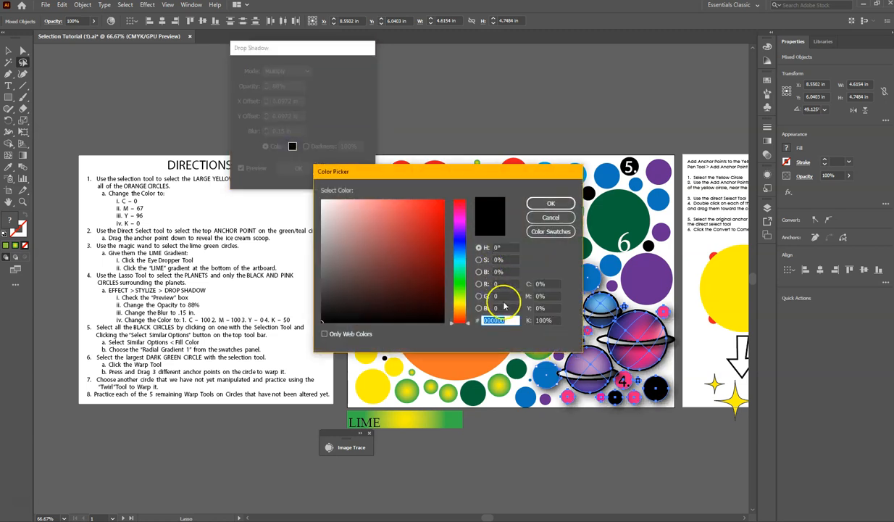
click(540, 284)
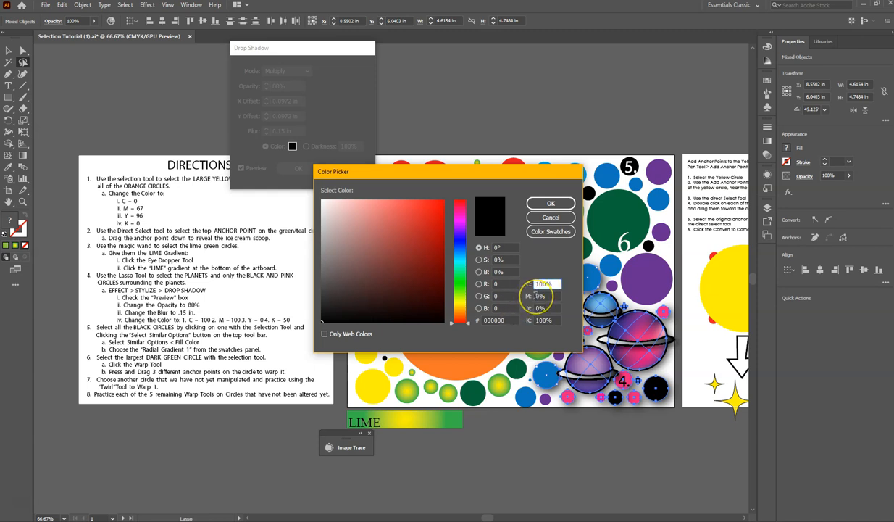
click(537, 296)
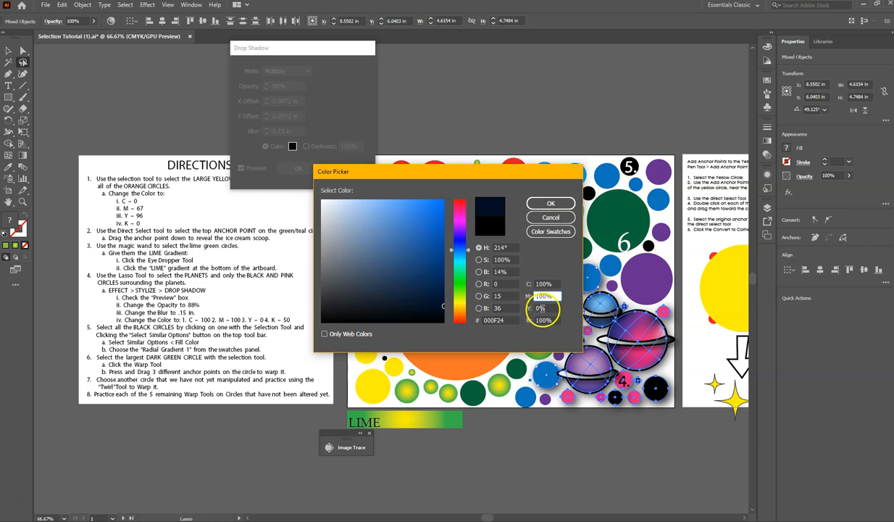
click(543, 320)
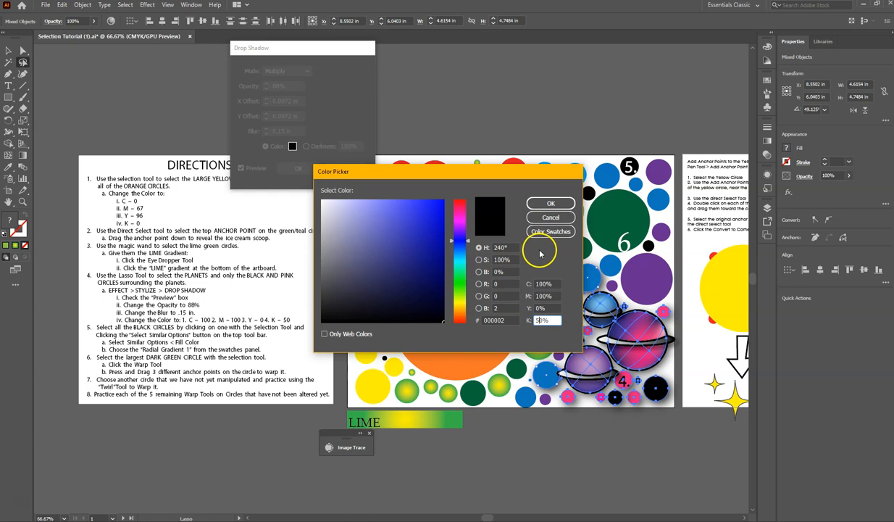
click(553, 205)
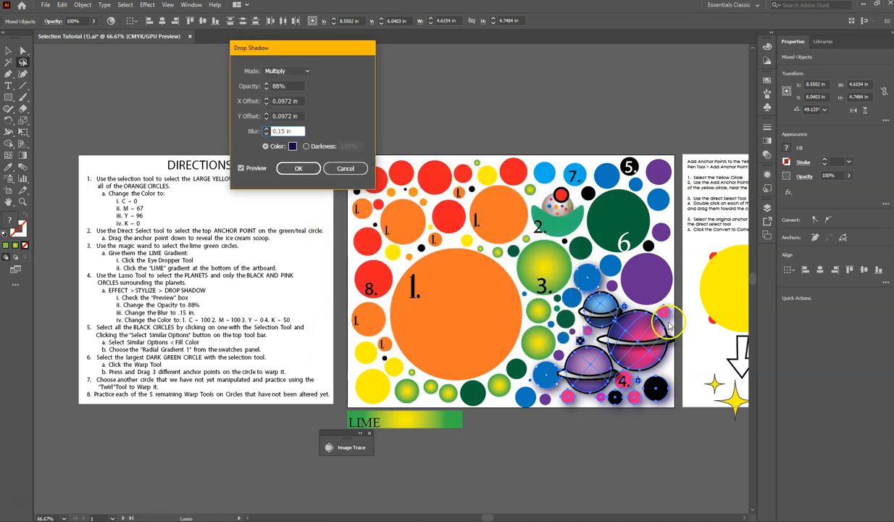
click(298, 169)
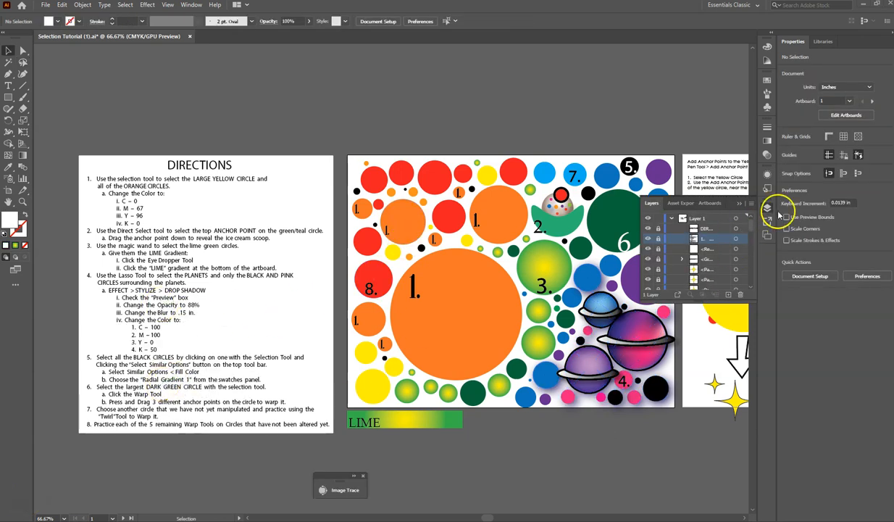
Step: Collapse the Layers panel, select everything sharing the number 5 black circle's fill color, and fill it with the Radial Gradient 1 swatch
click(707, 200)
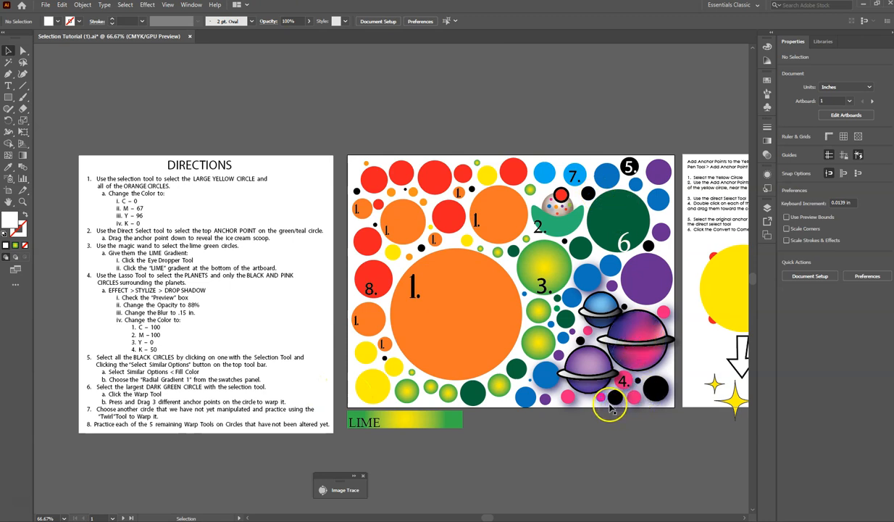
click(633, 168)
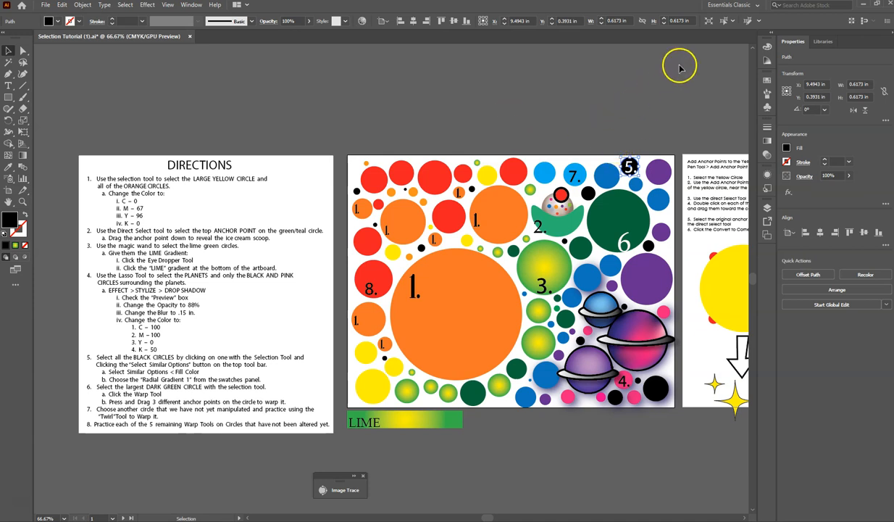
click(731, 21)
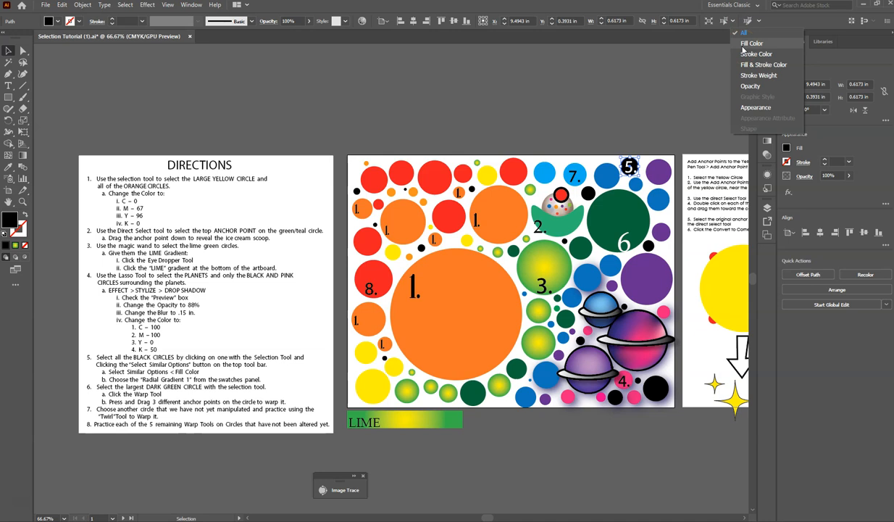
click(752, 44)
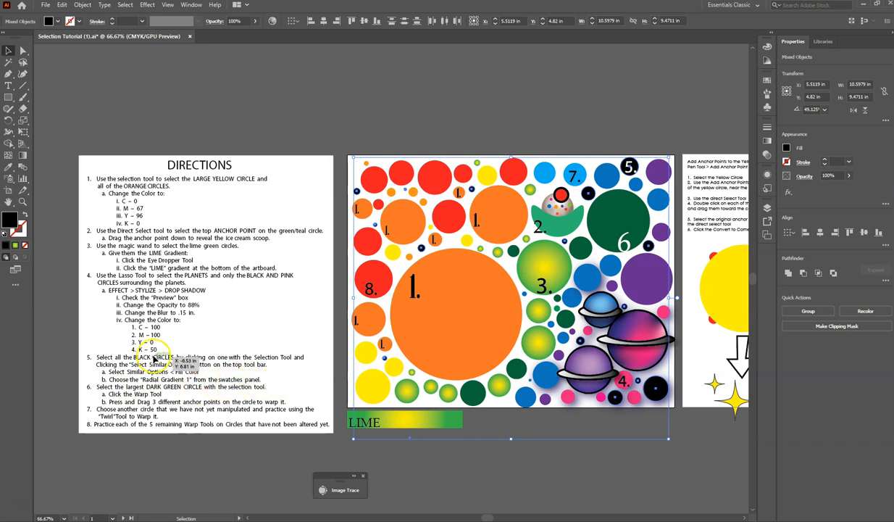
click(59, 22)
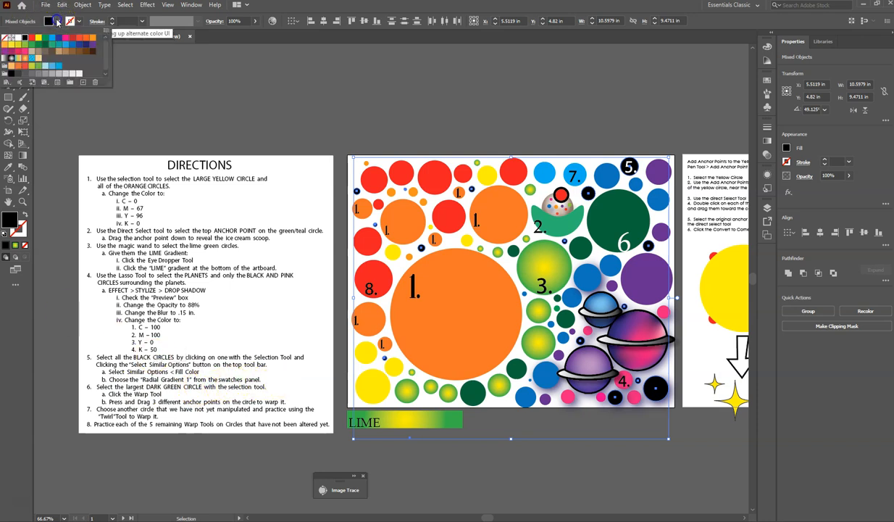
click(10, 58)
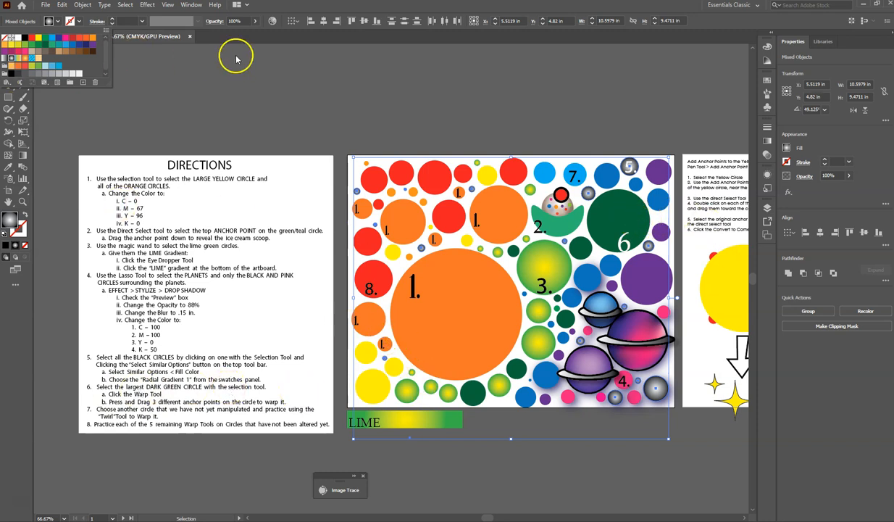
click(238, 85)
Step: Select the largest dark green circle and detach the warp tools into a floating palette above the artwork
click(8, 50)
click(627, 214)
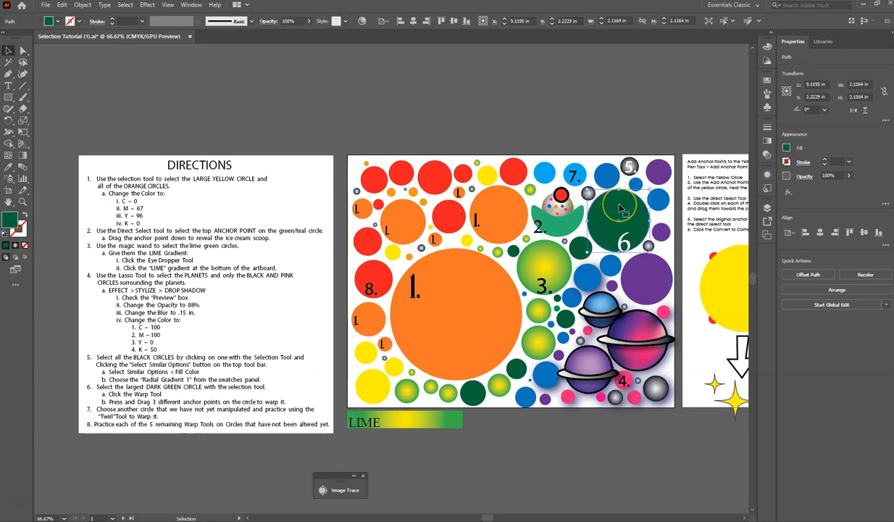
click(8, 133)
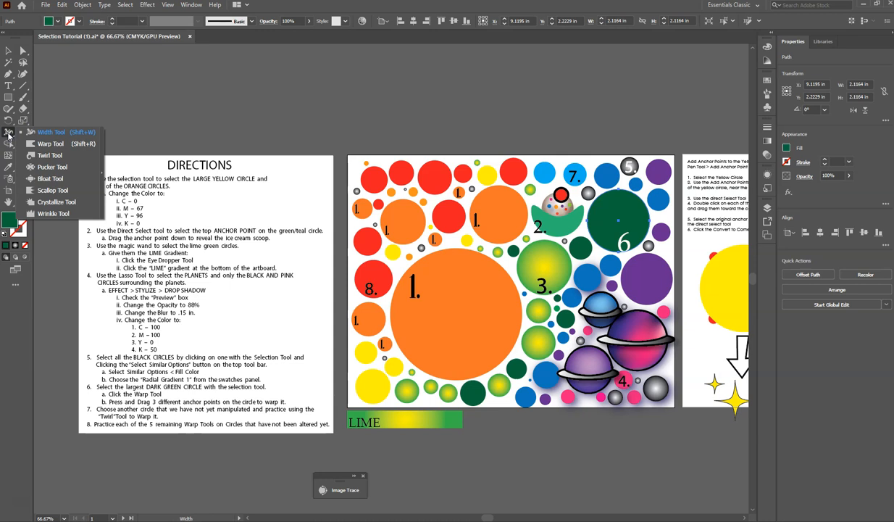
click(9, 135)
click(9, 135)
click(102, 176)
drag(82, 140, 519, 100)
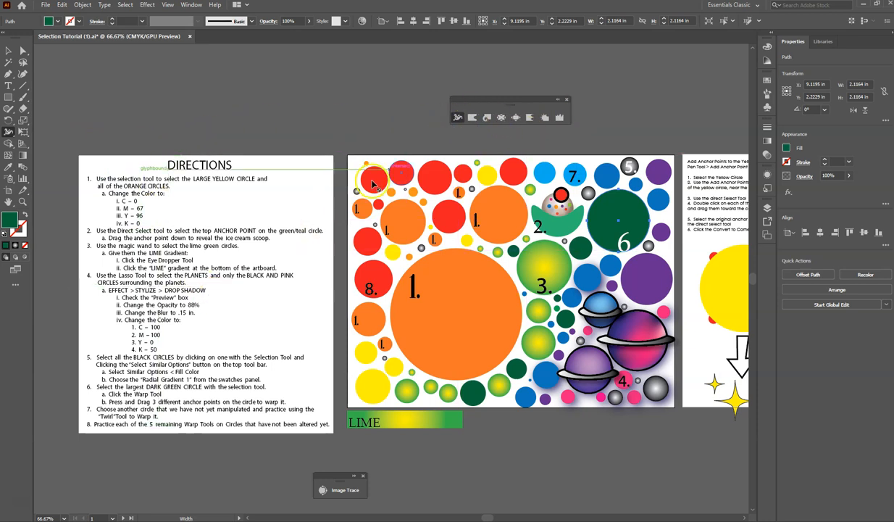
Step: Pull the dark green circle's right and bottom edges outward with the Warp tool
click(470, 118)
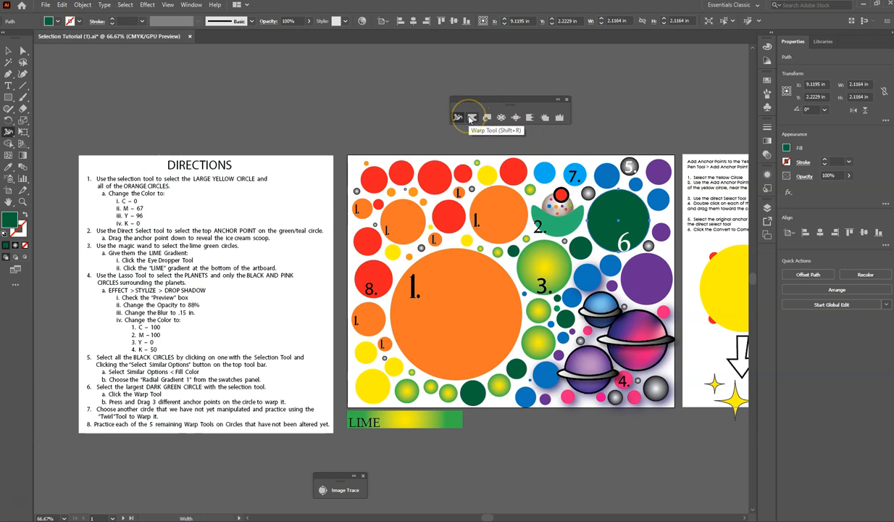
mouse_move(660, 205)
mouse_down()
mouse_move(621, 196)
mouse_move(625, 217)
mouse_move(698, 216)
mouse_move(642, 205)
mouse_move(665, 185)
mouse_move(615, 219)
mouse_move(611, 212)
mouse_move(624, 227)
mouse_move(657, 232)
mouse_move(676, 265)
mouse_move(650, 247)
mouse_move(652, 220)
mouse_move(639, 214)
mouse_move(706, 208)
mouse_move(684, 201)
mouse_up()
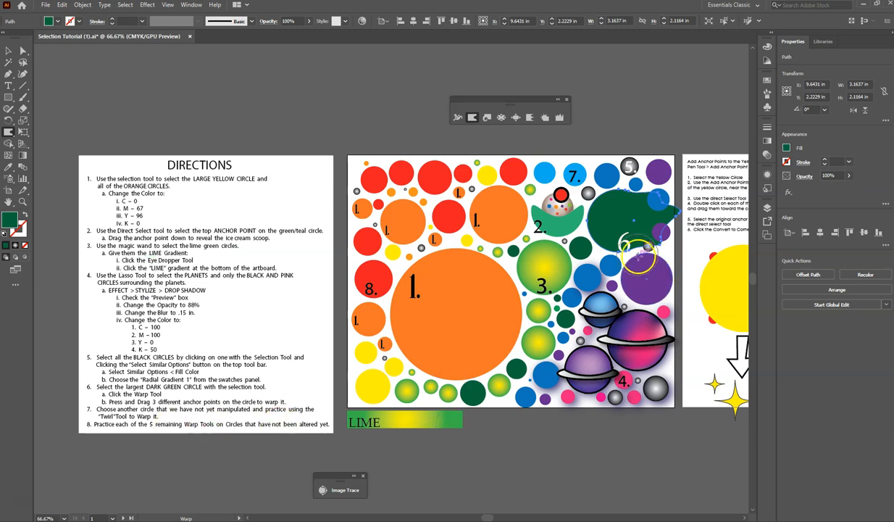
drag(598, 223, 605, 277)
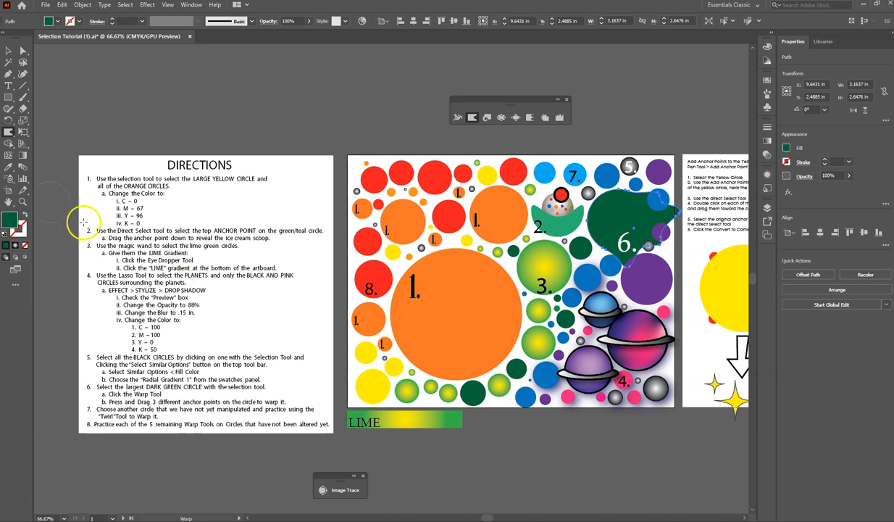
Step: Select the red circle beside the light blue one at the artboard's upper edge and distort it with the Twirl tool
click(9, 50)
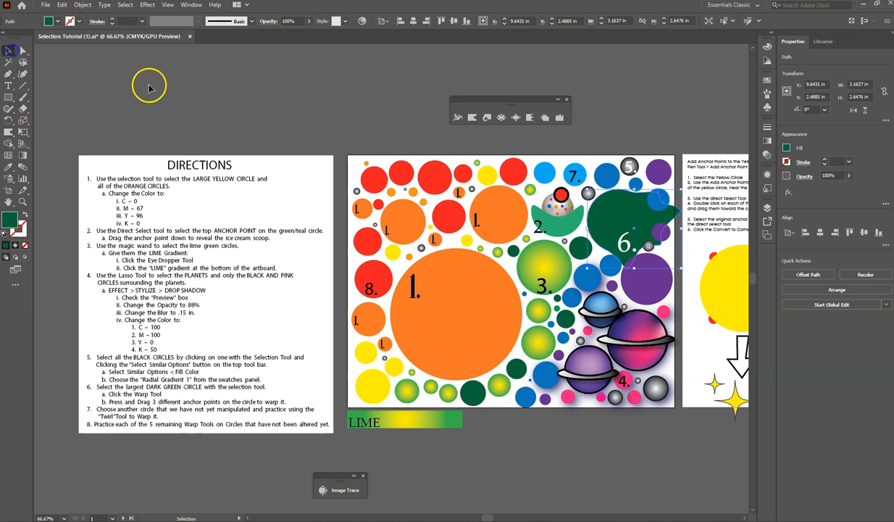
click(513, 171)
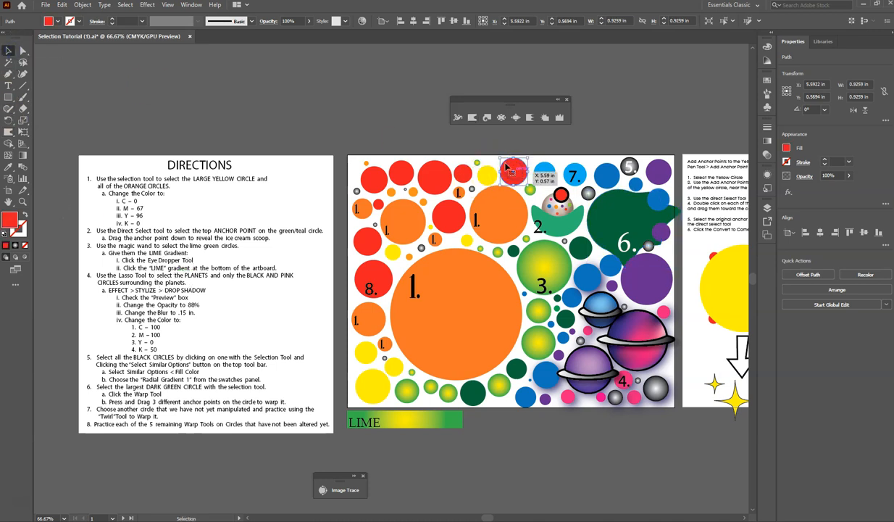
click(486, 118)
drag(515, 163, 520, 171)
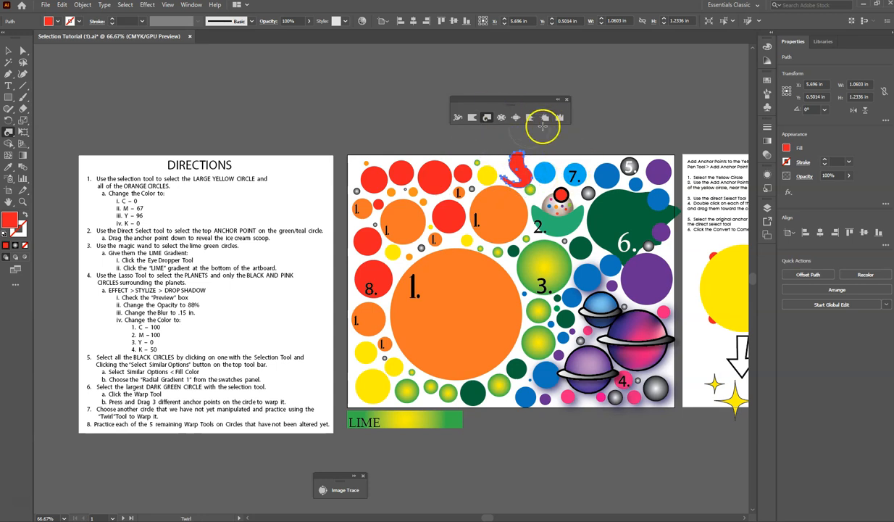
mouse_move(503, 161)
mouse_down()
mouse_move(524, 150)
mouse_move(460, 152)
mouse_move(505, 159)
mouse_up()
Step: Select the largest red circle in the upper row and pinch its edge inward with the Pucker tool
click(501, 117)
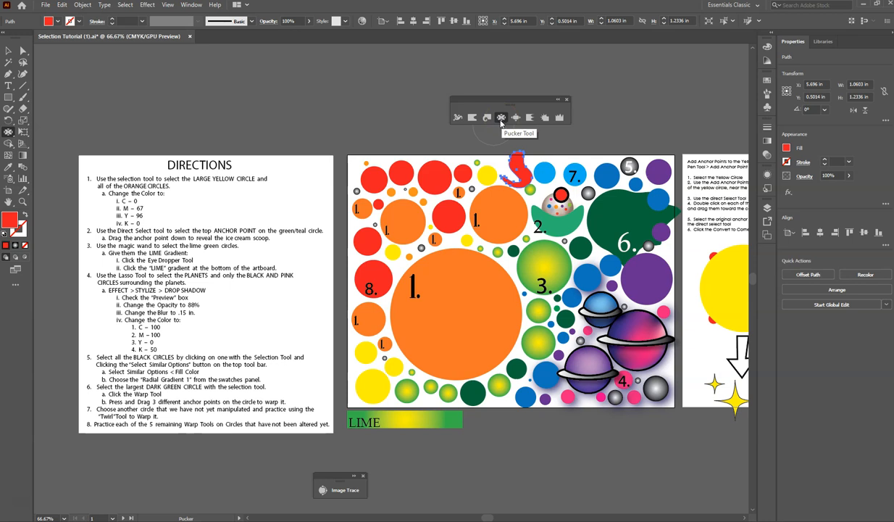
click(7, 50)
click(439, 178)
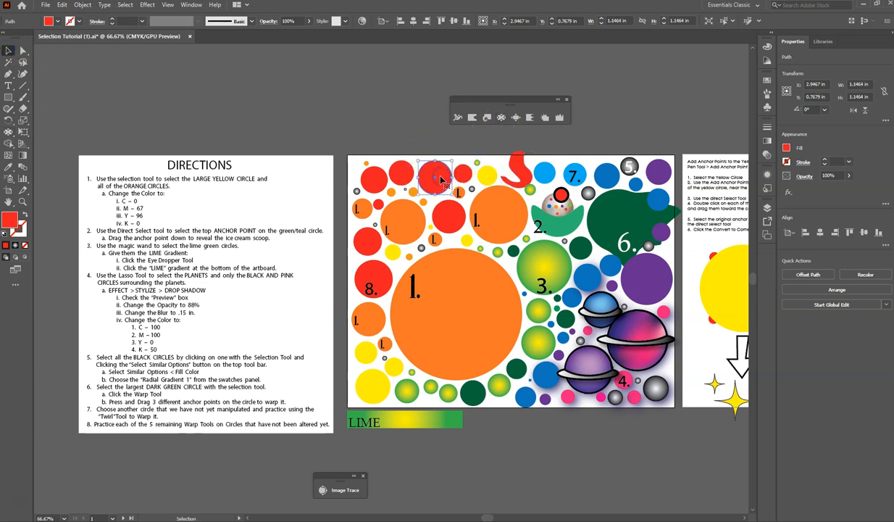
click(501, 118)
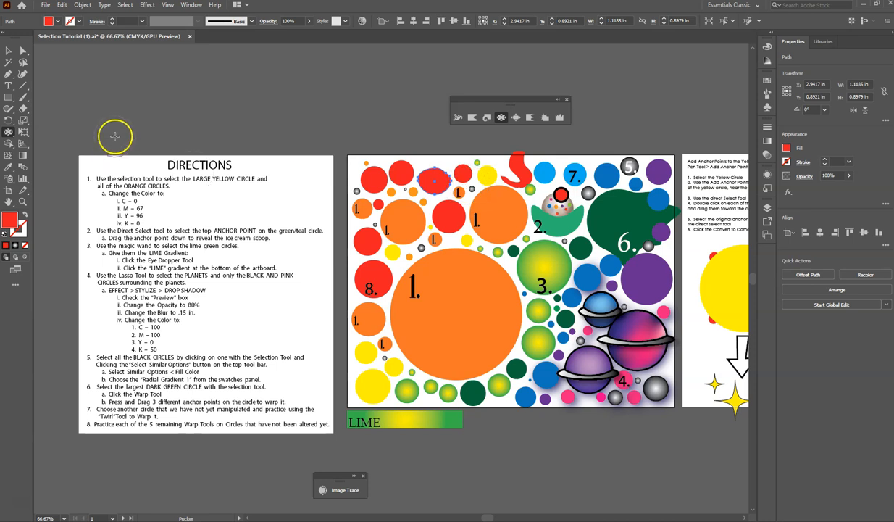
Step: Select the red circle just left of the puckered one and swell it past the artboard's upper edge with the Bloat tool
click(8, 51)
click(405, 180)
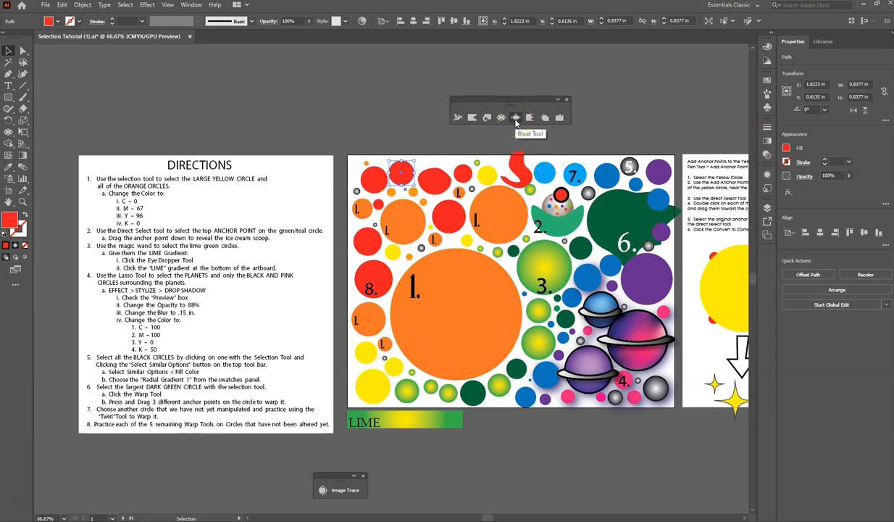
click(516, 118)
mouse_move(402, 163)
mouse_down()
mouse_move(538, 130)
mouse_move(409, 173)
mouse_move(406, 151)
mouse_up()
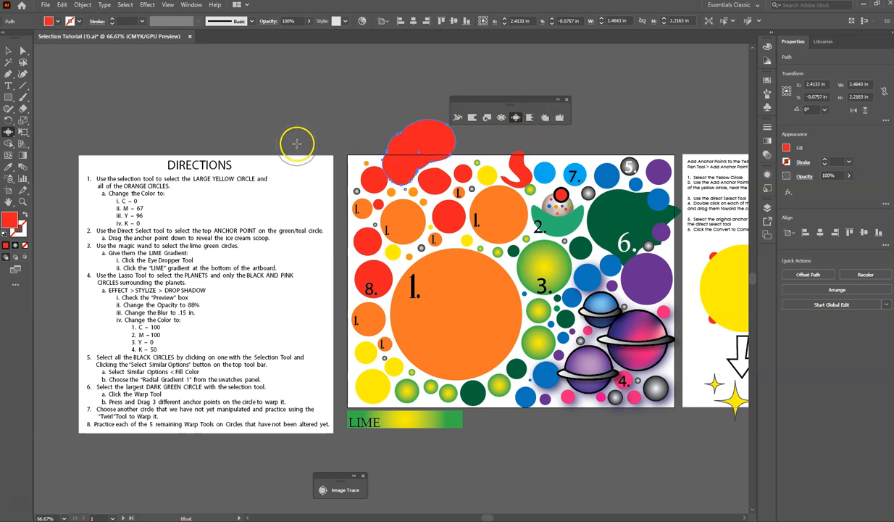
Step: Select the red circle in the artboard's upper-left corner and give it spiky edges with the Scallop tool
click(21, 50)
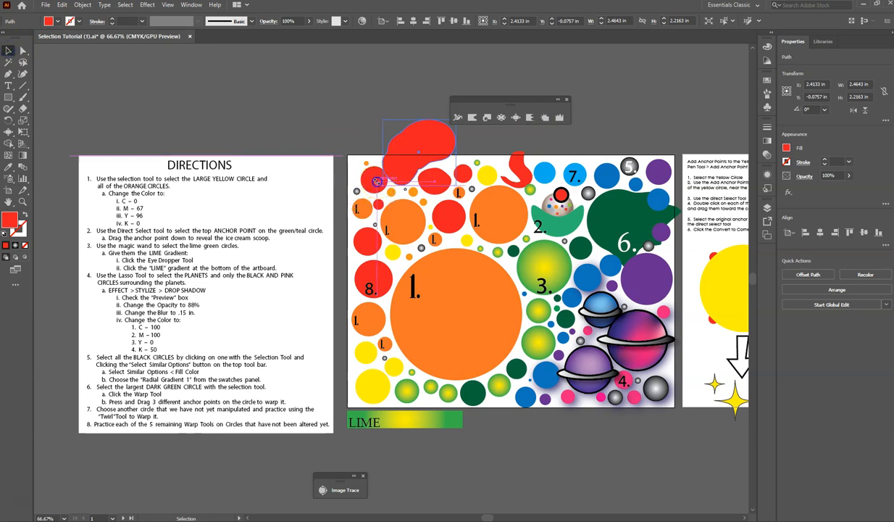
click(371, 184)
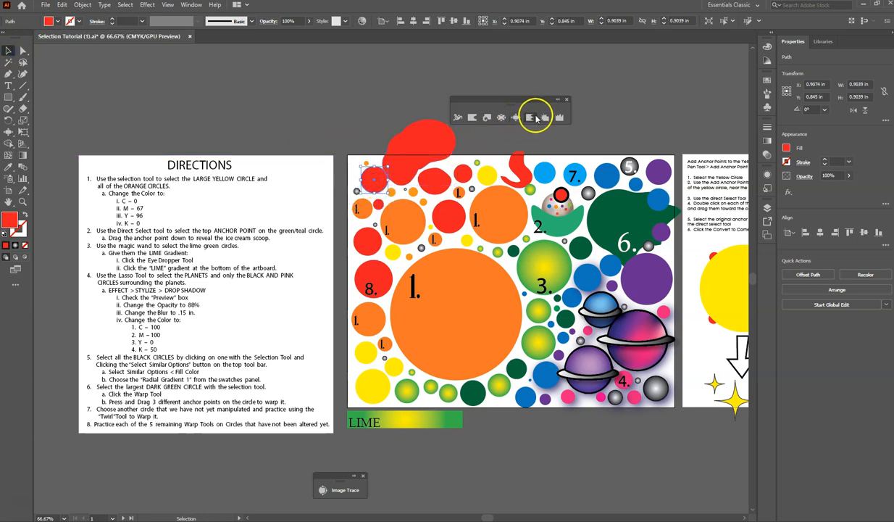
click(531, 118)
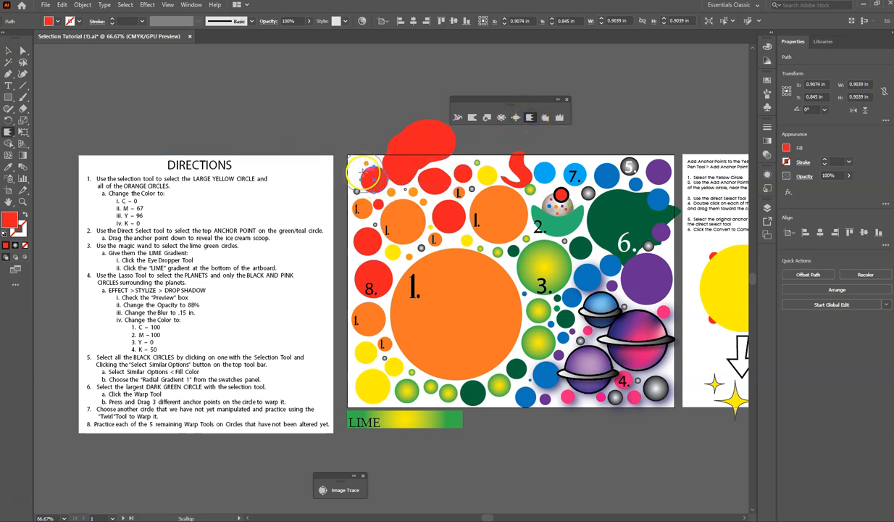
mouse_move(370, 181)
mouse_down()
mouse_move(379, 205)
mouse_move(371, 181)
mouse_up()
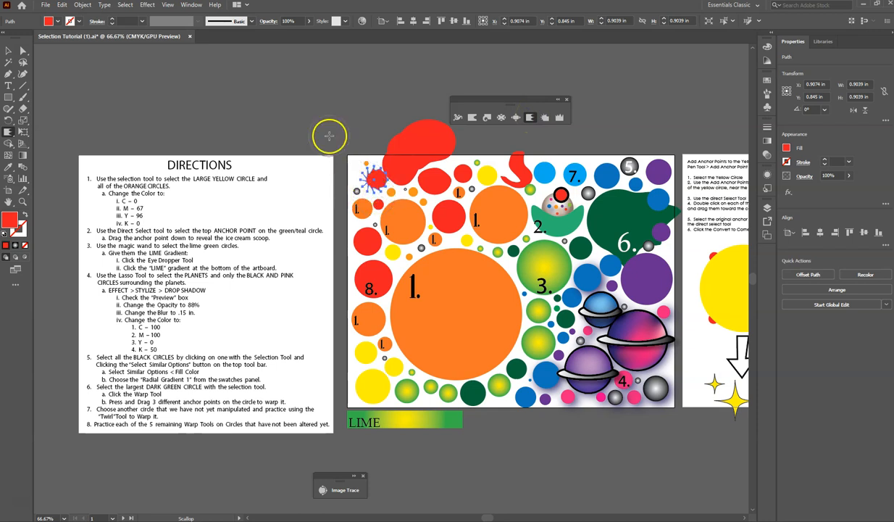
Step: Select the red circle between the two orange circles in the upper row and roughen its edges with the Wrinkle tool
click(10, 50)
click(355, 193)
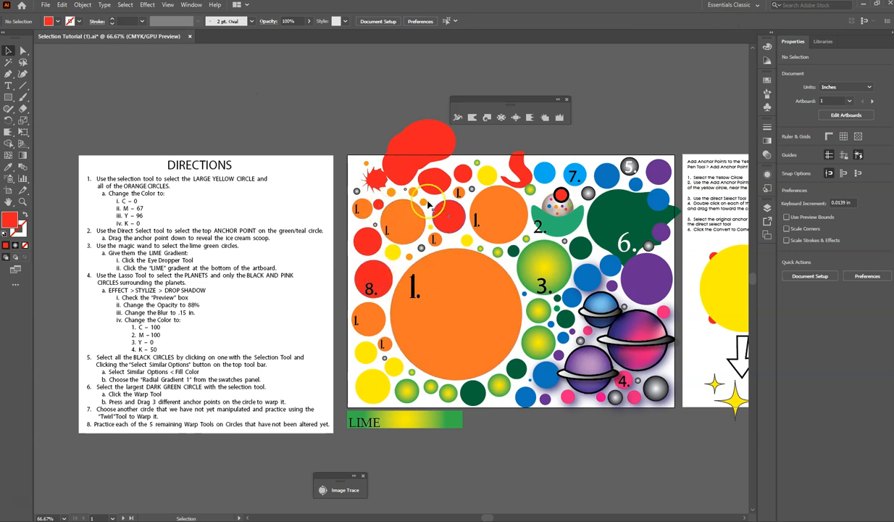
click(454, 216)
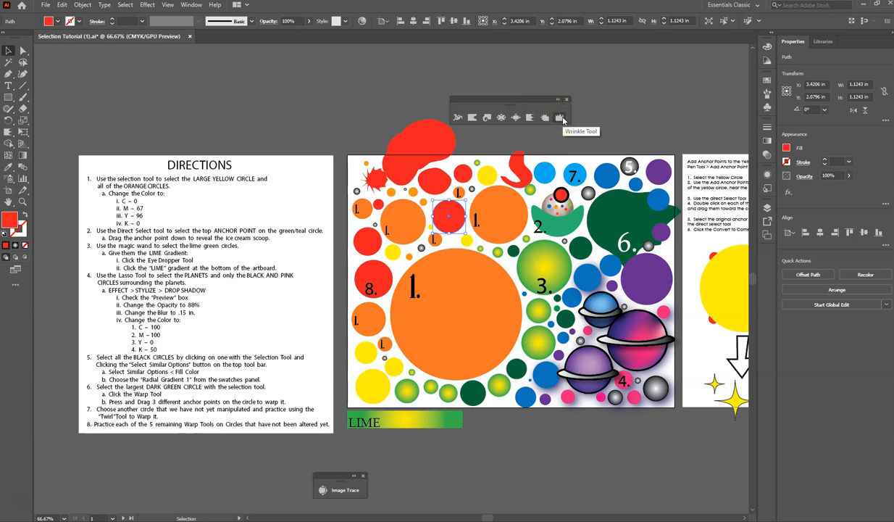
click(561, 118)
drag(513, 166, 515, 166)
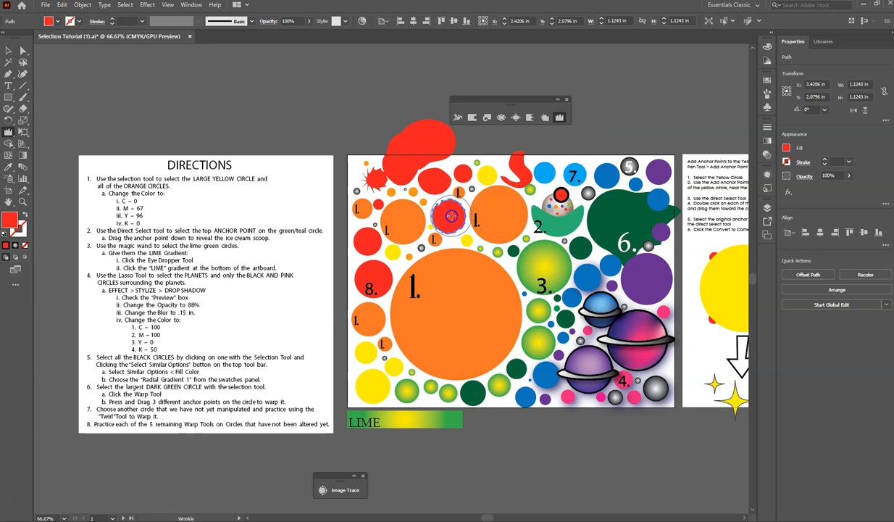
click(450, 215)
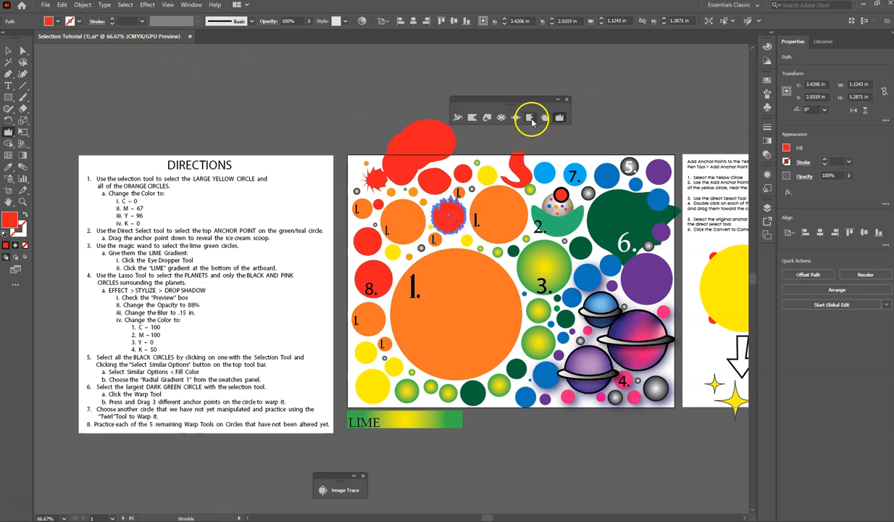
mouse_move(450, 226)
mouse_down()
mouse_move(471, 234)
mouse_move(458, 219)
mouse_move(466, 220)
mouse_move(442, 210)
mouse_up()
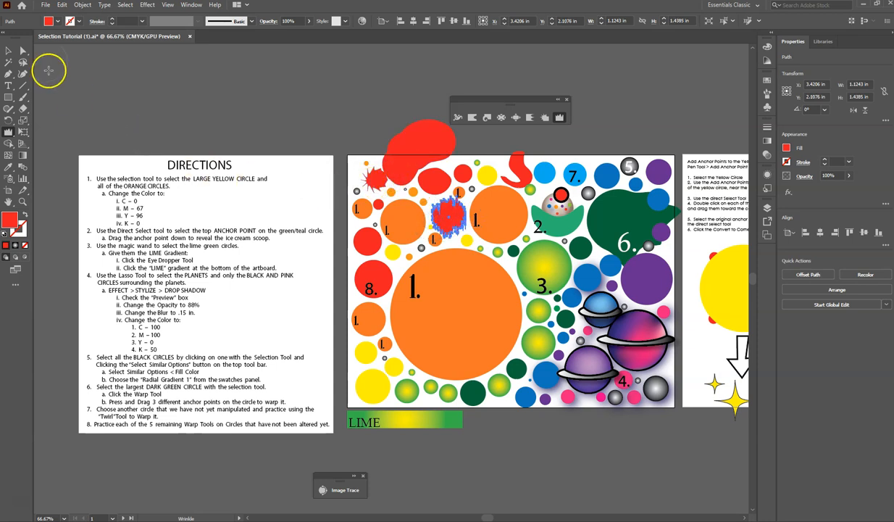
Step: Select the red circle just above the one labelled 8 and give it pointed edges with the Crystallize tool
click(6, 50)
click(225, 120)
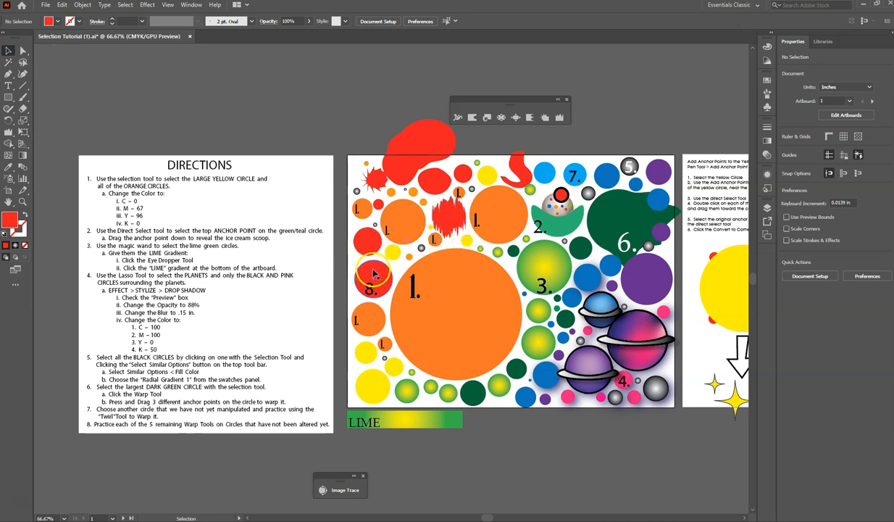
click(371, 250)
click(544, 116)
drag(362, 240, 365, 241)
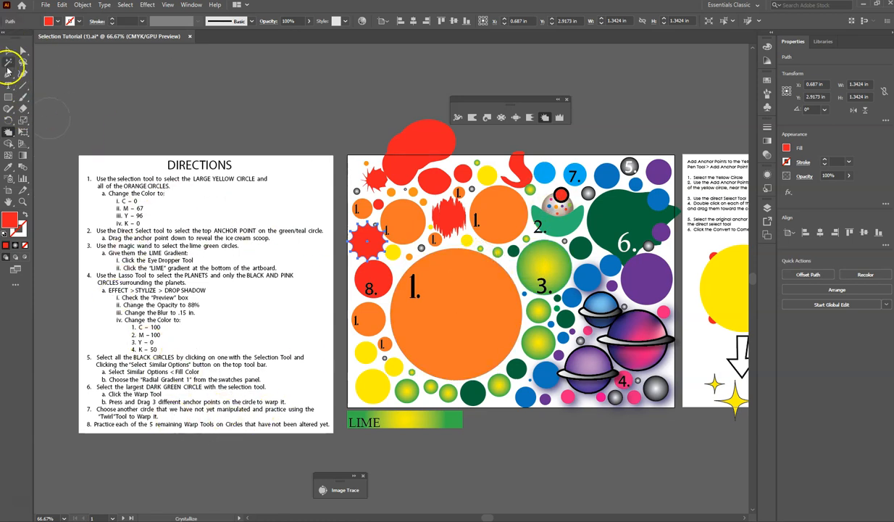
Step: Select the large yellow circle on the next artboard and add four anchor points to its edge beside the red dots
key(space)
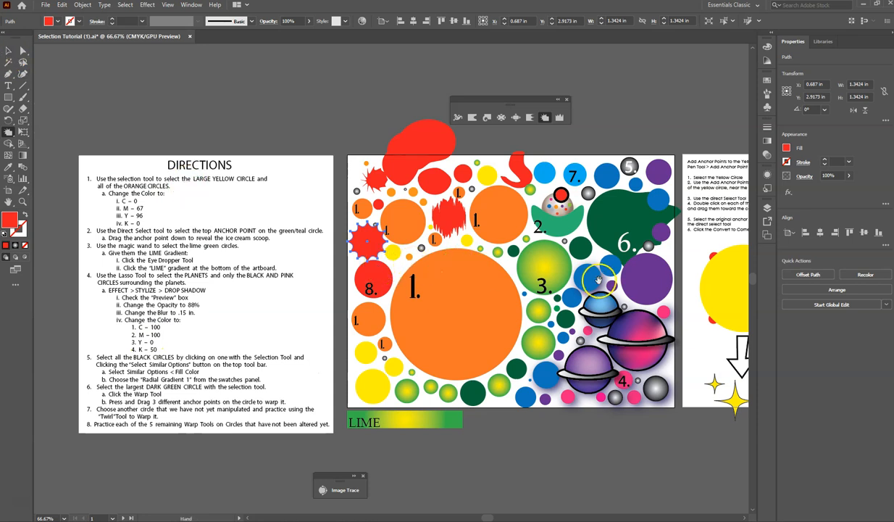
drag(572, 246, 49, 242)
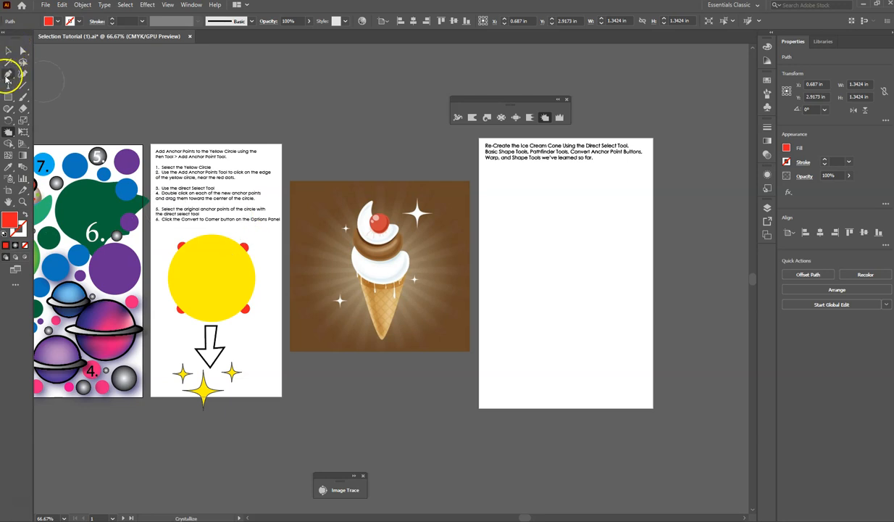
click(7, 75)
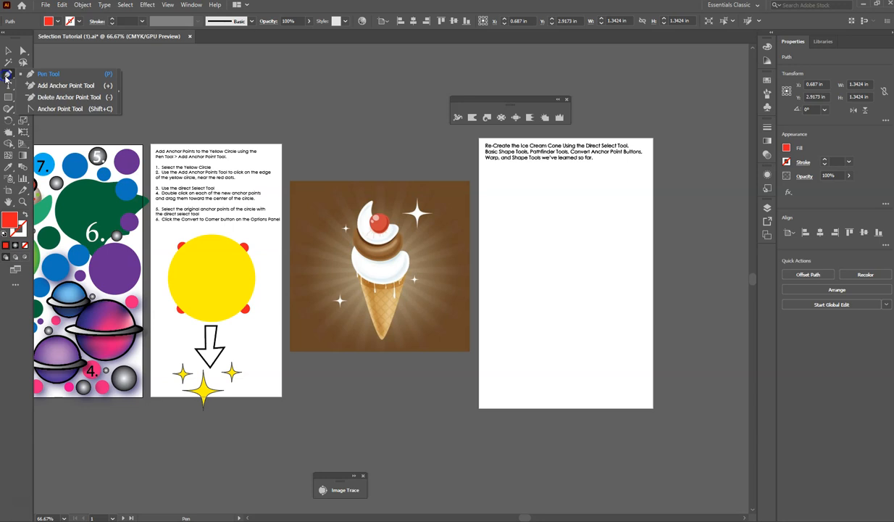
click(209, 266)
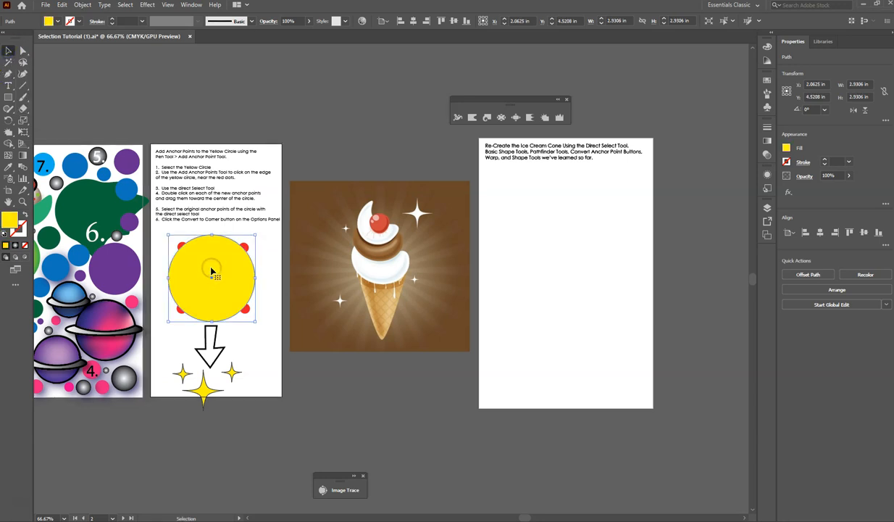
click(7, 75)
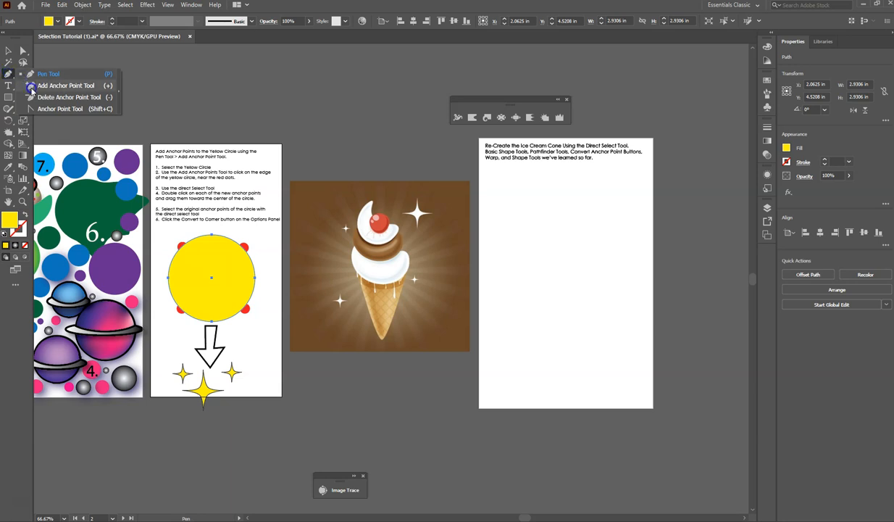
click(32, 87)
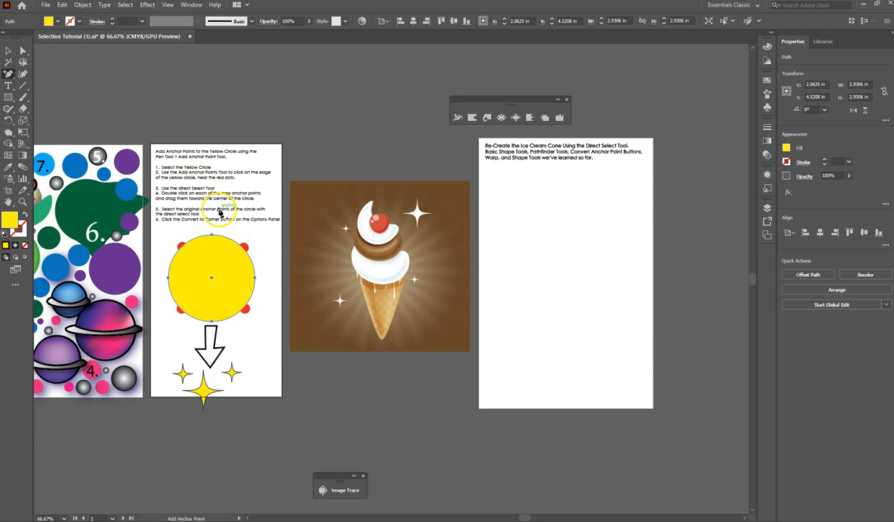
click(244, 247)
click(246, 310)
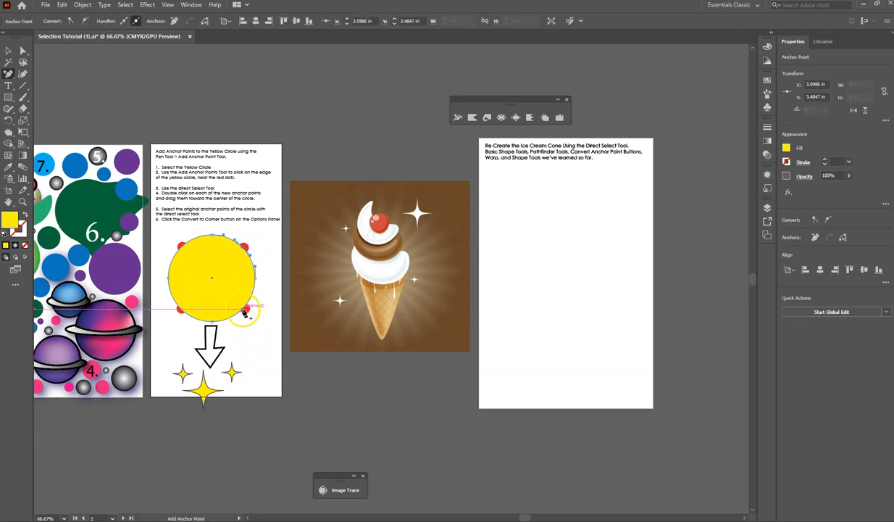
click(182, 310)
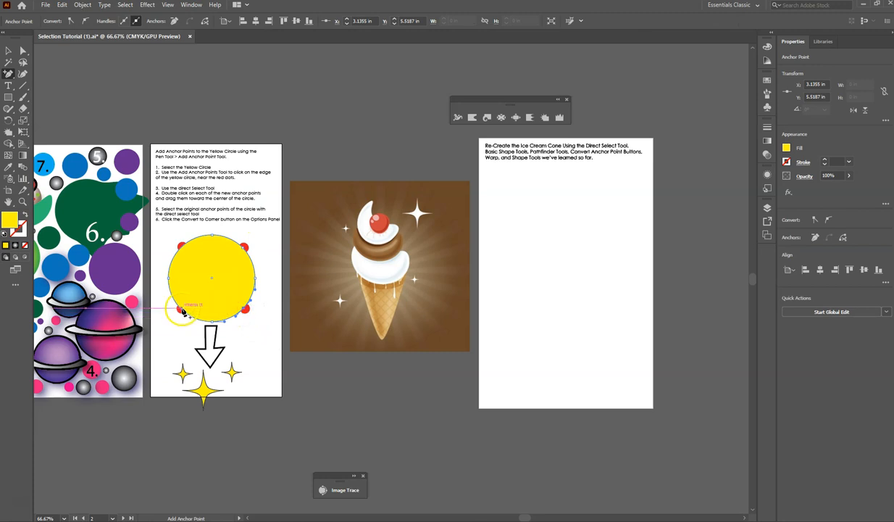
click(182, 248)
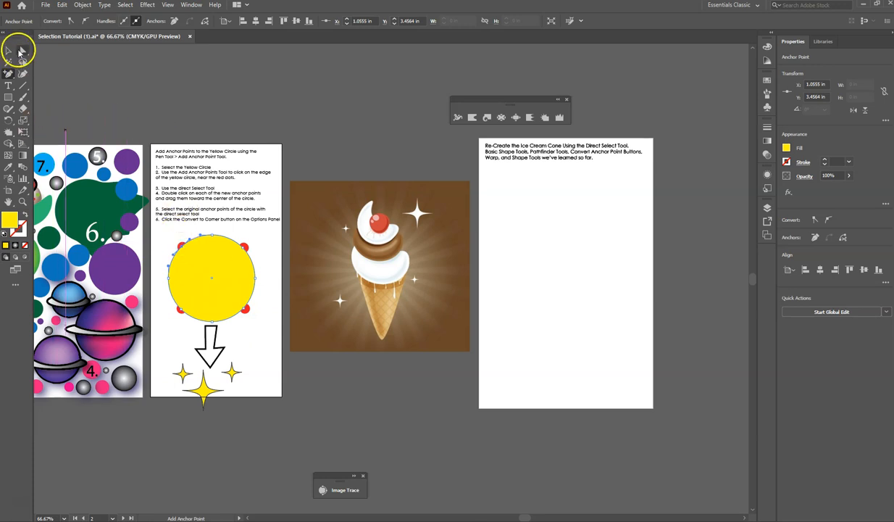
Step: Pull each of the yellow circle's four added anchor points in toward its center with the Direct Selection tool
click(22, 51)
click(186, 250)
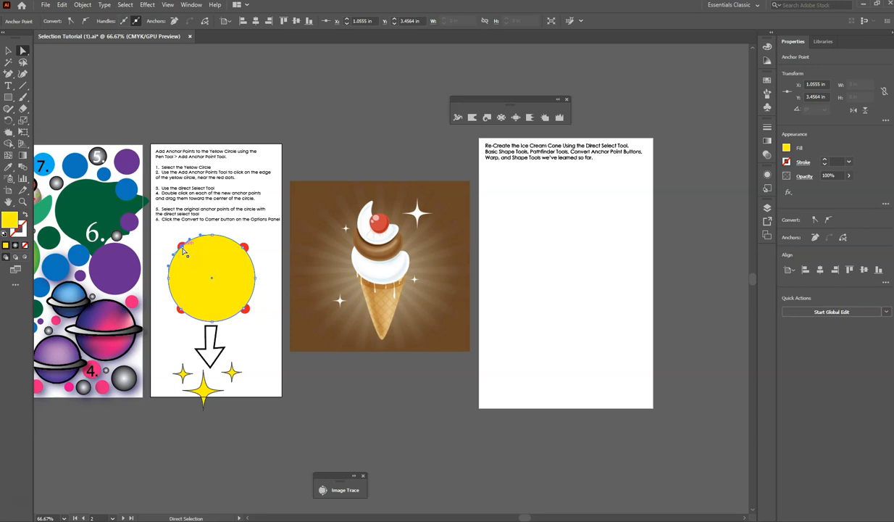
drag(183, 247, 207, 273)
click(245, 249)
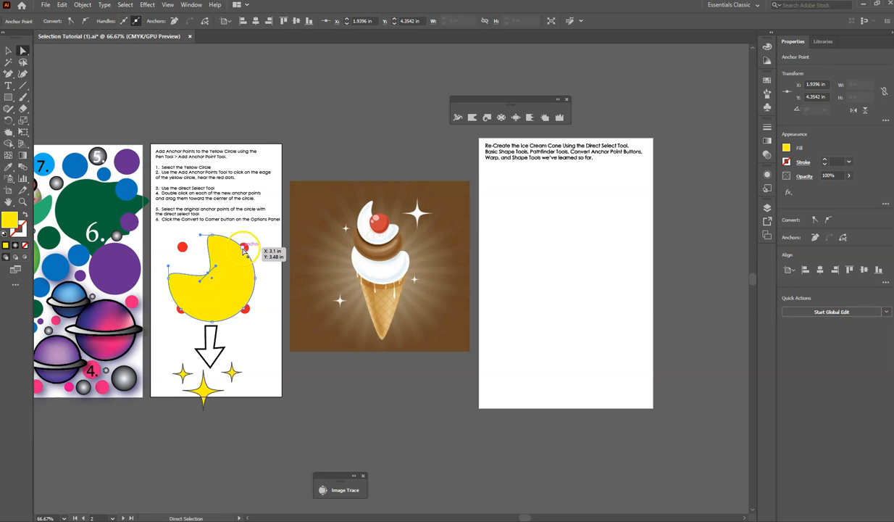
drag(245, 248, 219, 274)
click(247, 310)
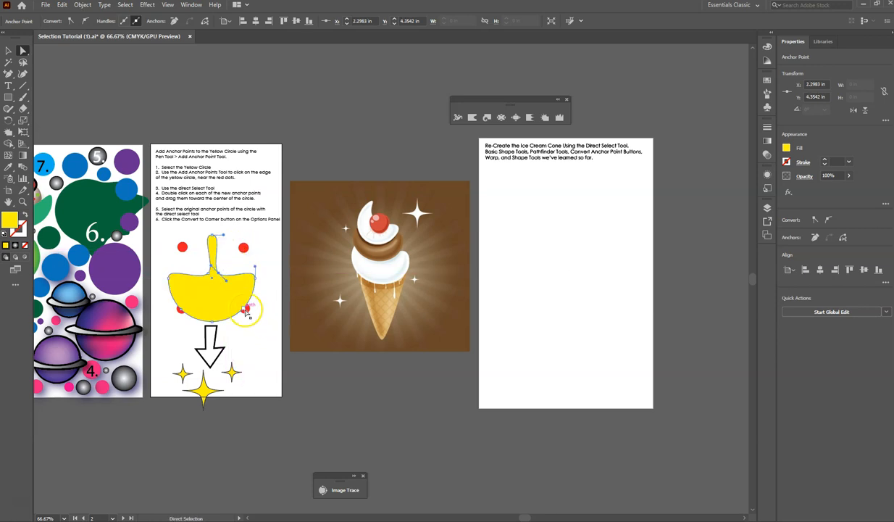
drag(246, 310, 220, 287)
click(181, 310)
drag(181, 310, 210, 284)
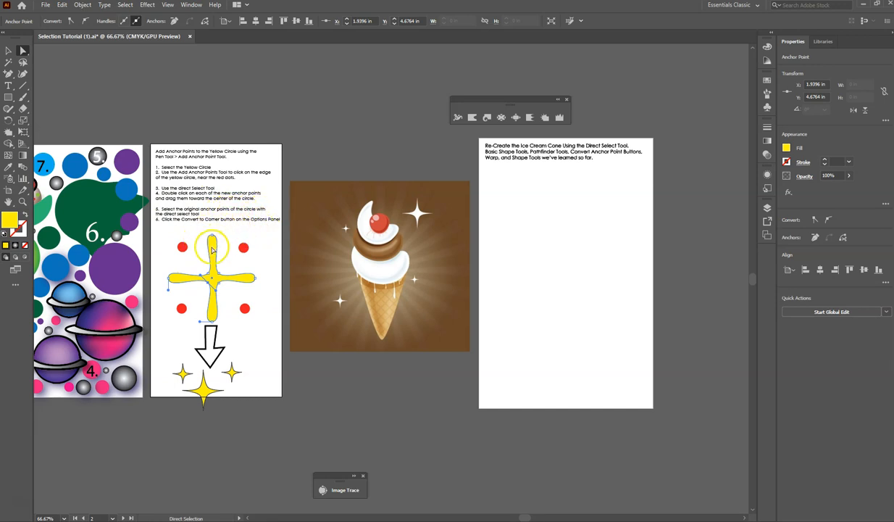
Step: Convert the yellow shape's four original outer anchor points to corners, forming a four-pointed star
drag(212, 238, 212, 234)
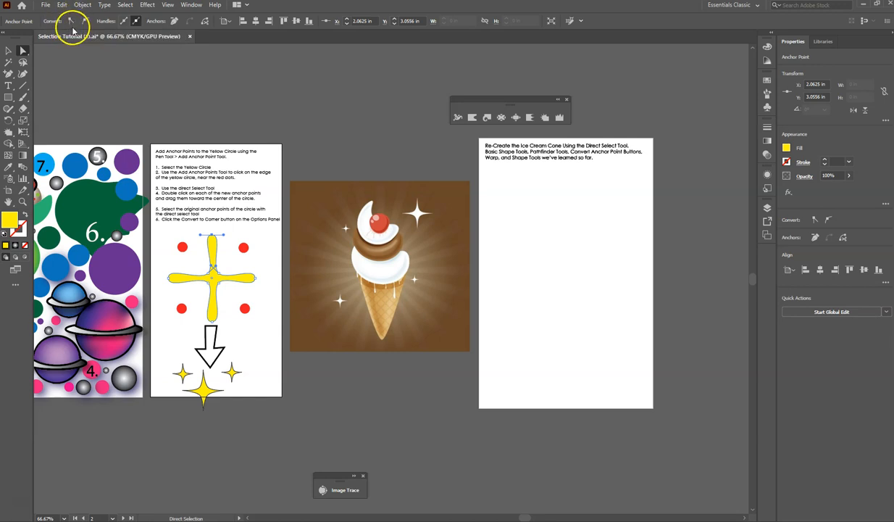
click(69, 24)
click(169, 277)
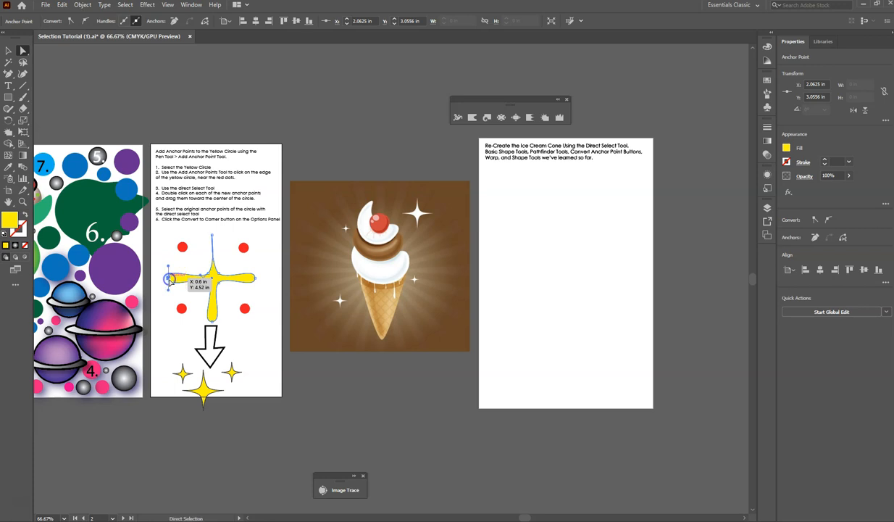
click(70, 20)
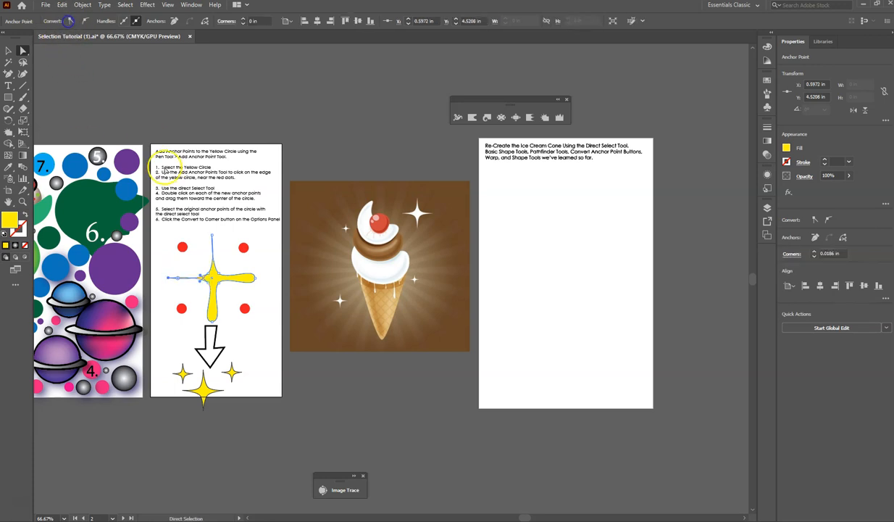
click(253, 278)
click(71, 20)
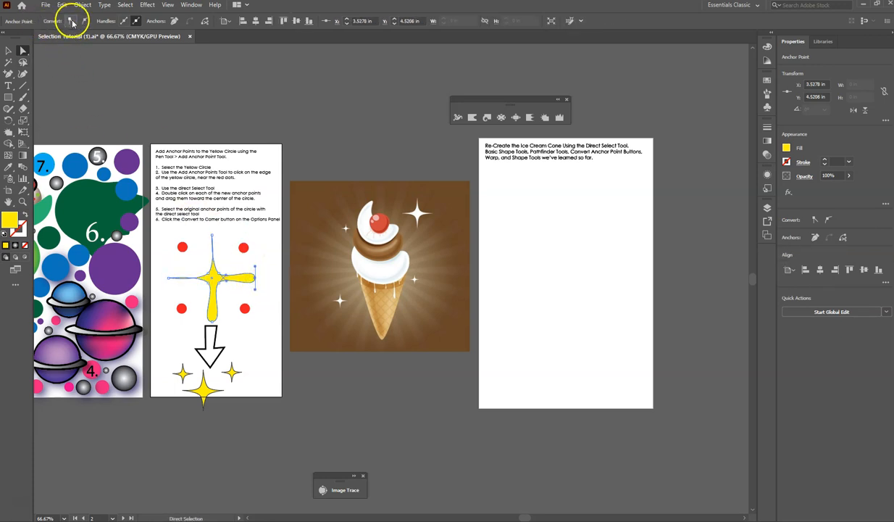
click(211, 320)
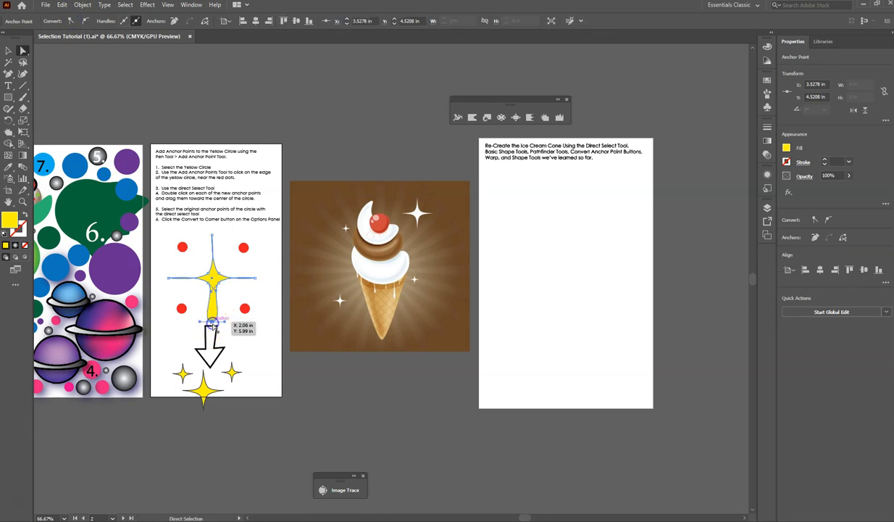
click(73, 21)
click(72, 21)
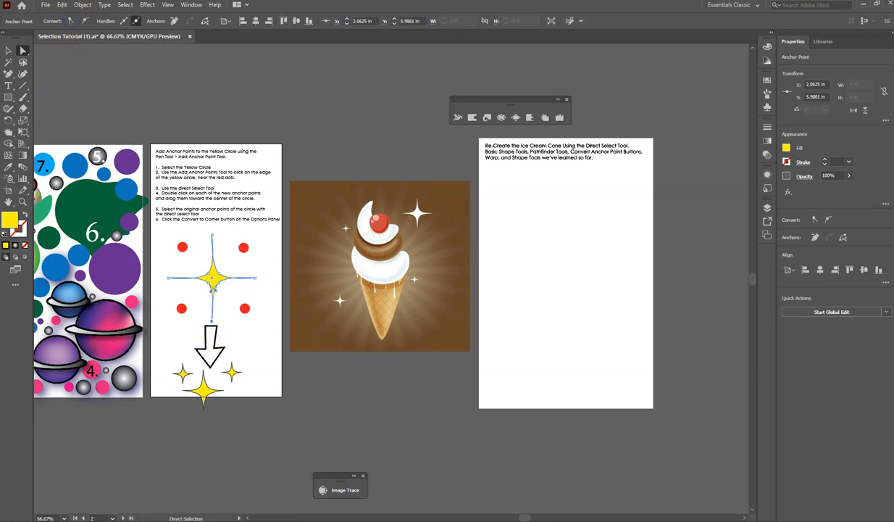
Step: Refine the curves around the yellow star's inner anchor points, leaving the star deselected
mouse_move(212, 288)
mouse_down()
mouse_move(208, 274)
mouse_move(218, 287)
mouse_up()
click(226, 272)
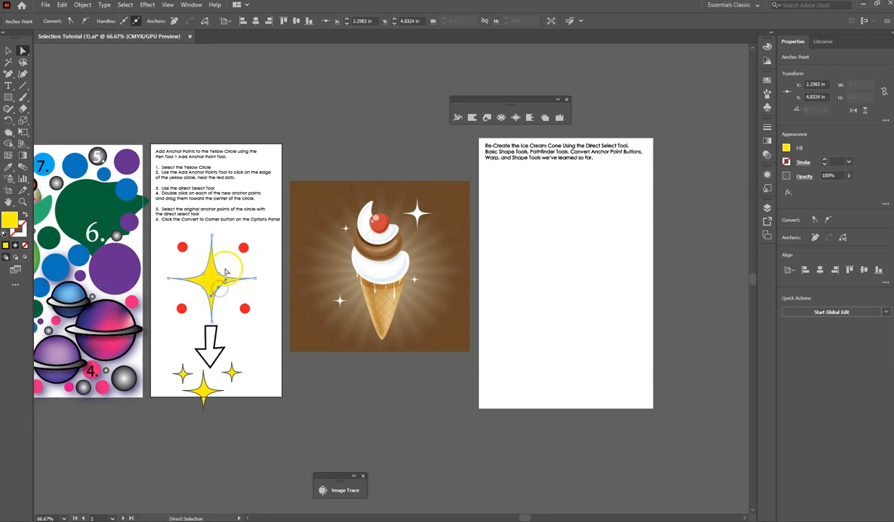
click(257, 294)
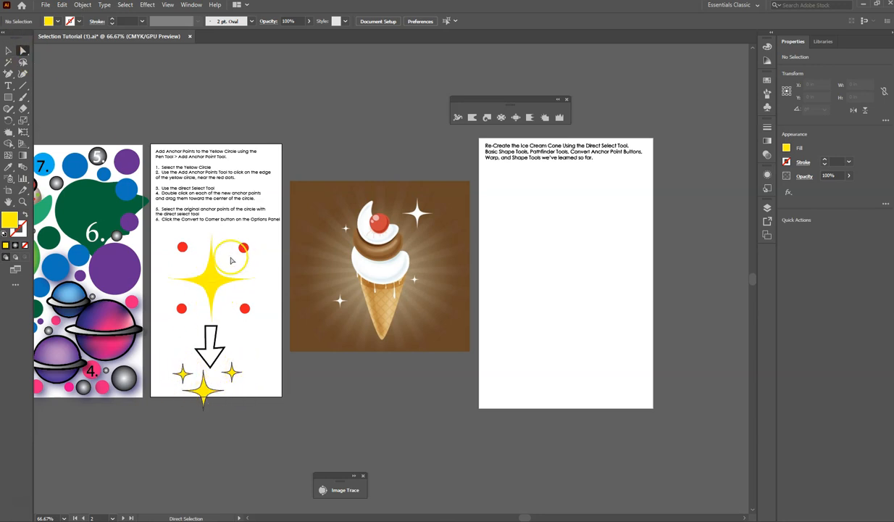
Step: Give the large yellow star a black 1 pt stroke
click(207, 286)
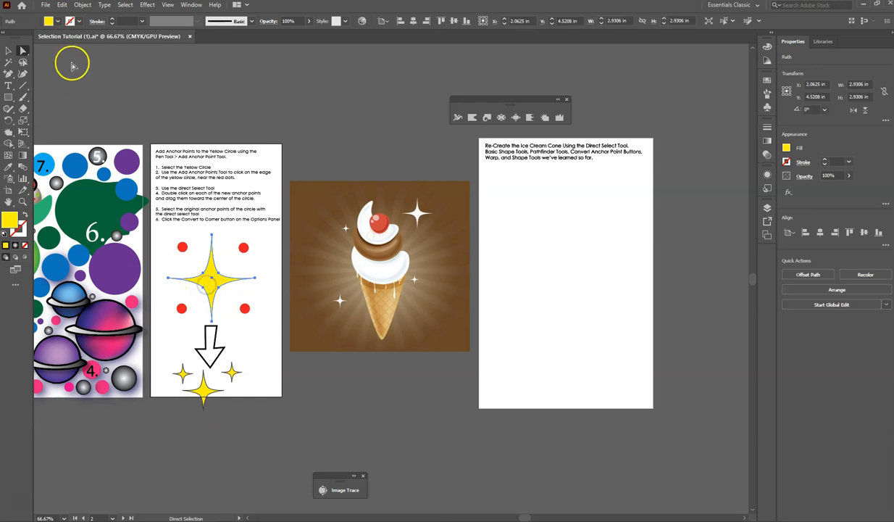
click(77, 20)
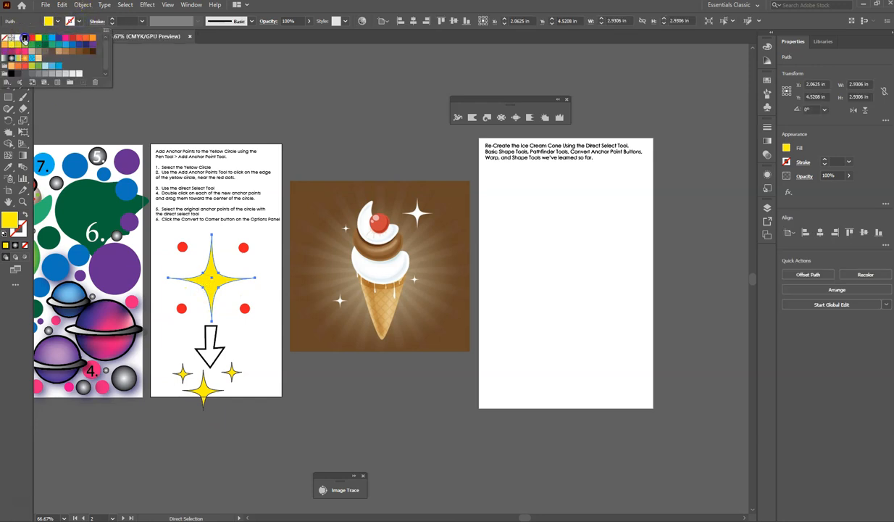
click(24, 37)
click(109, 21)
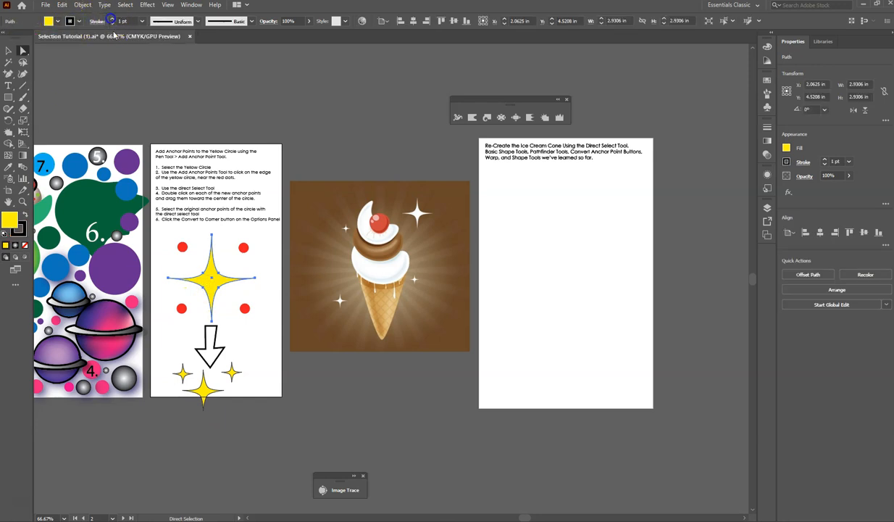
click(196, 103)
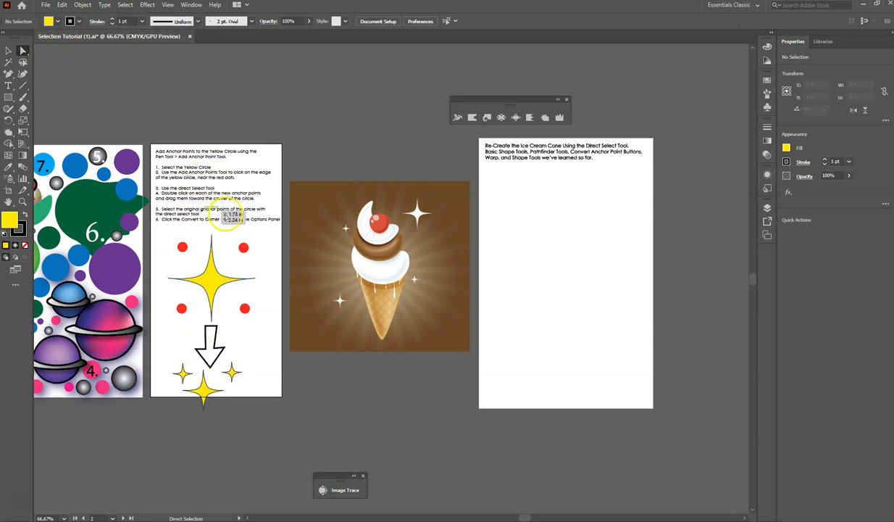
Step: Detach the basic shape tools into a floating set and arrange them with the warp tools beside the blank ice cream artboard
key(space)
drag(567, 243, 346, 252)
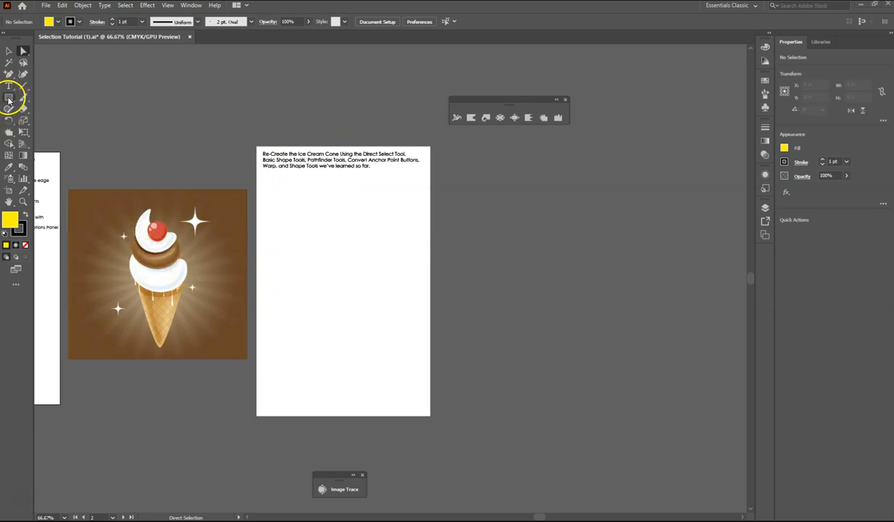
drag(9, 100, 645, 155)
drag(523, 97, 674, 60)
drag(623, 155, 586, 117)
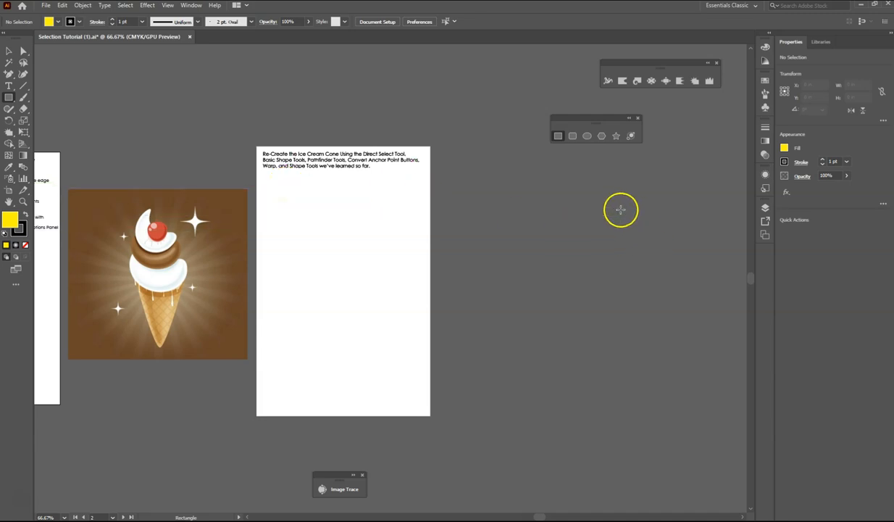
Step: Show the Pathfinder options and place them just below the floating basic shape tools
click(189, 6)
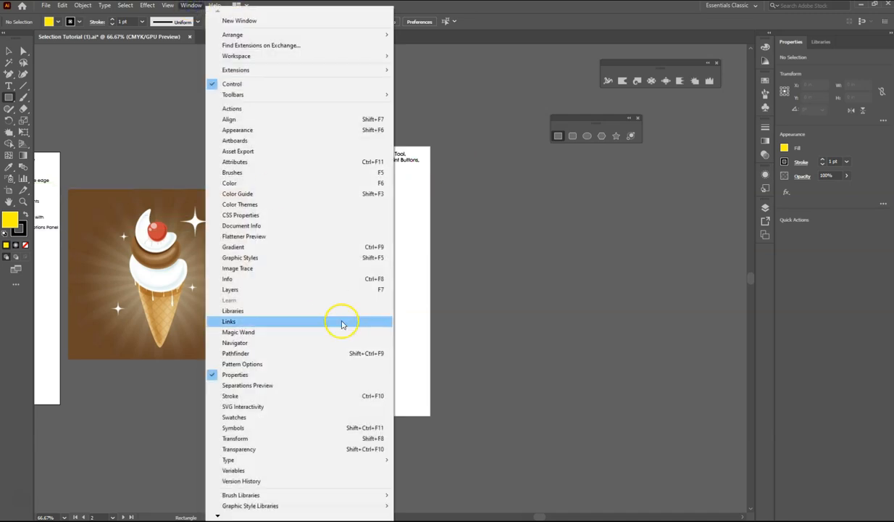
click(239, 354)
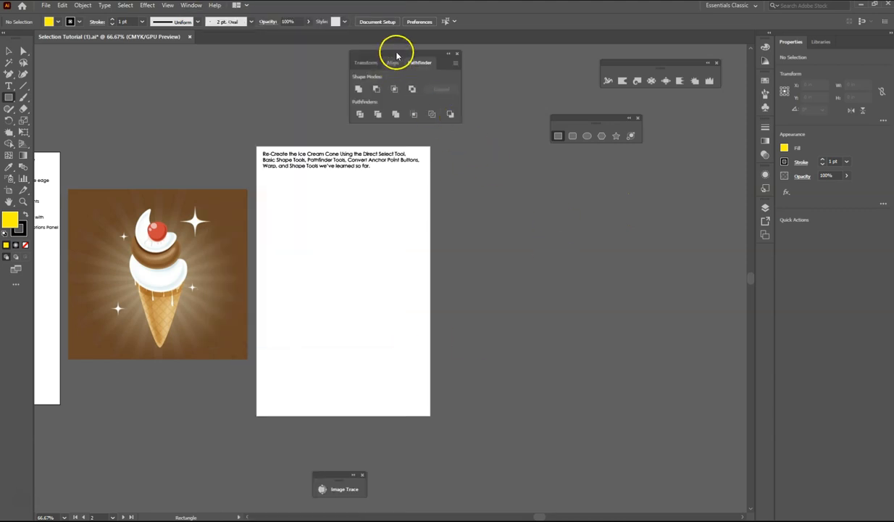
drag(397, 54, 591, 156)
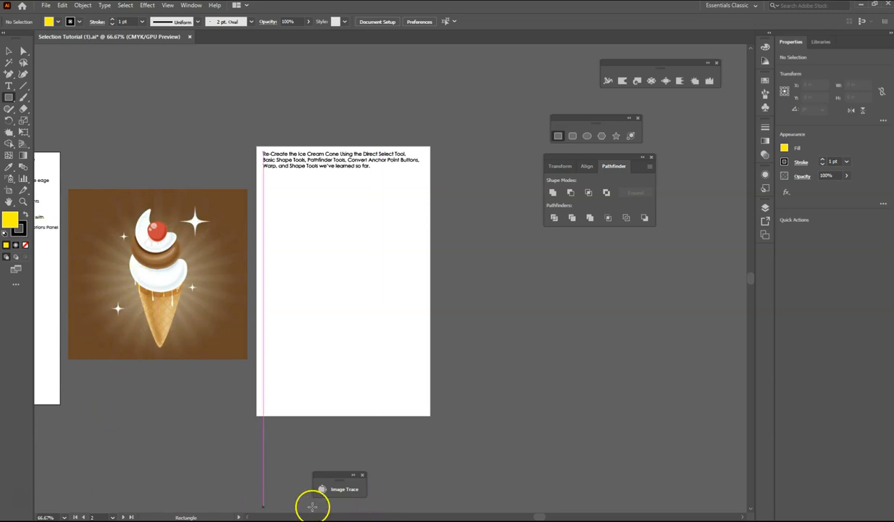
Step: Draw a yellow circle about 0.85 in across on the blank ice cream artboard, undoing the first uneven ellipse
mouse_move(538, 517)
mouse_down()
mouse_move(521, 517)
mouse_move(533, 517)
mouse_up()
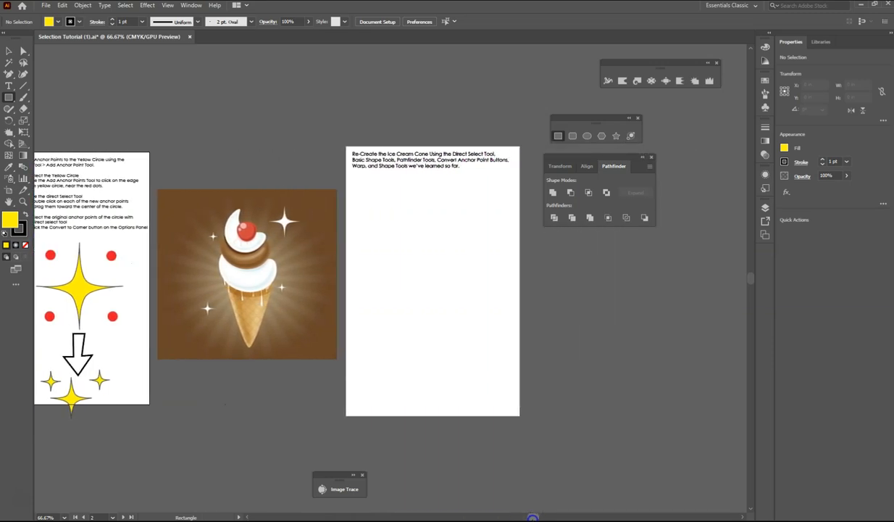
drag(9, 101, 36, 117)
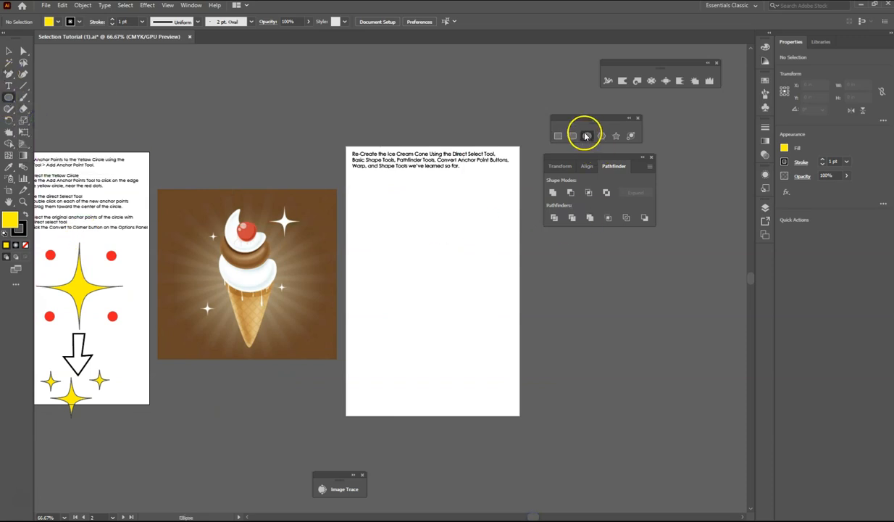
drag(373, 324, 399, 353)
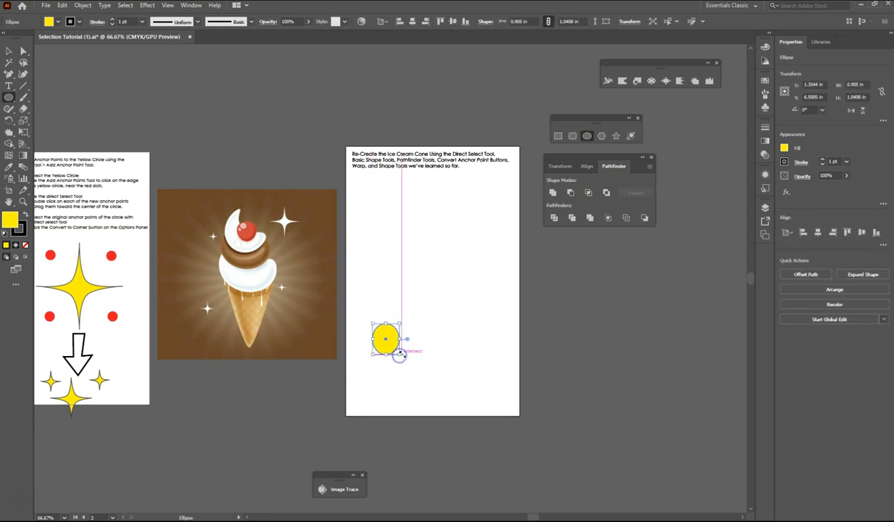
key(ctrl+z)
drag(384, 317, 409, 339)
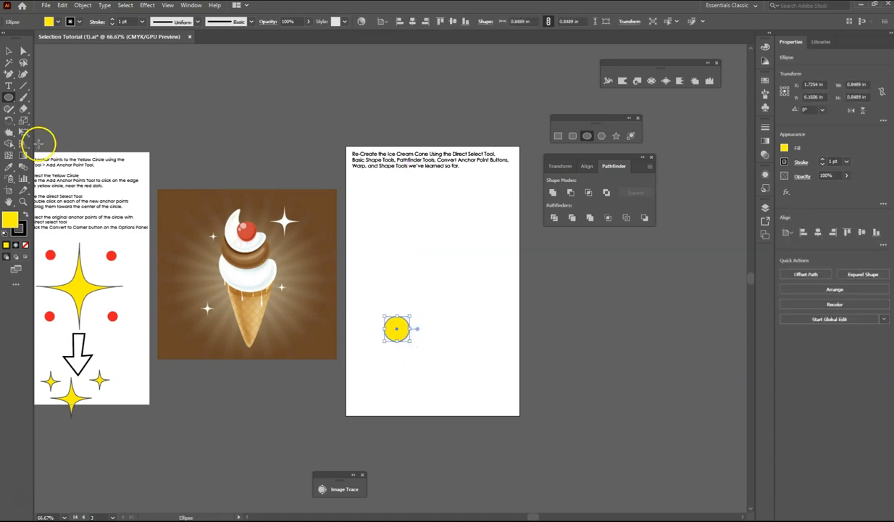
Step: Add anchor points on the small yellow circle's edge, midway between its original anchor points
click(8, 74)
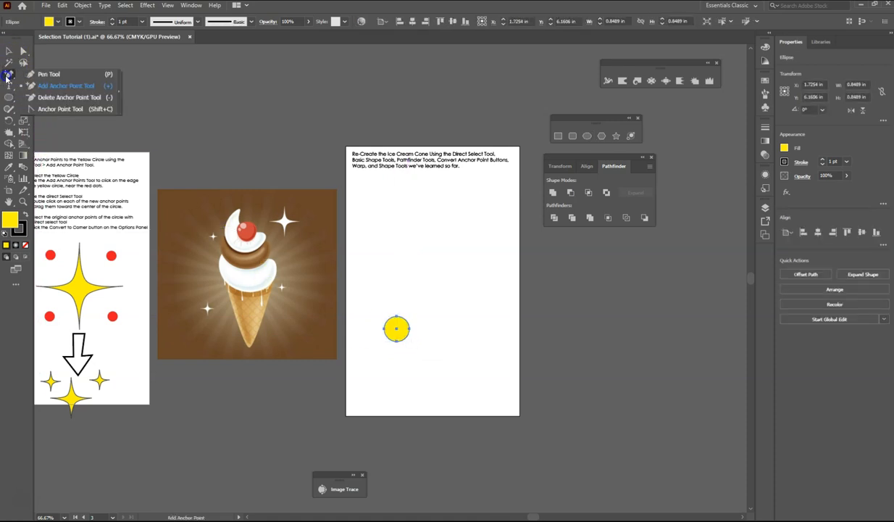
click(46, 86)
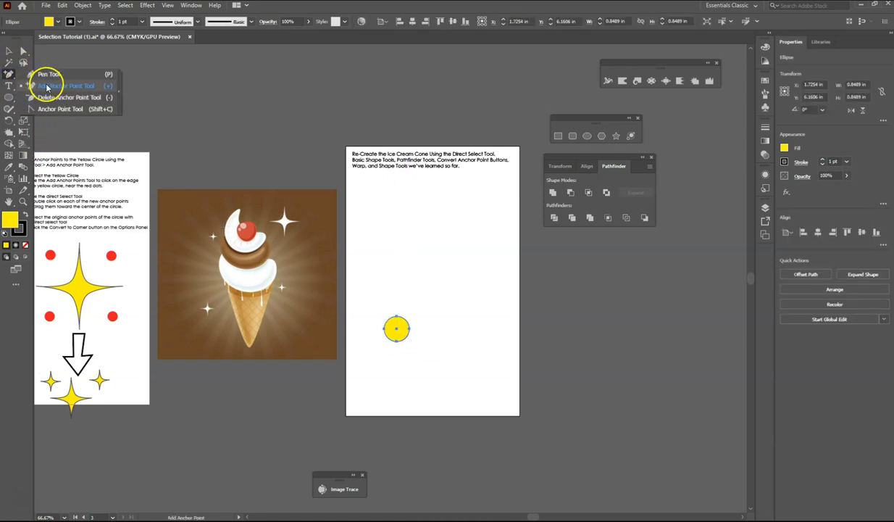
click(392, 320)
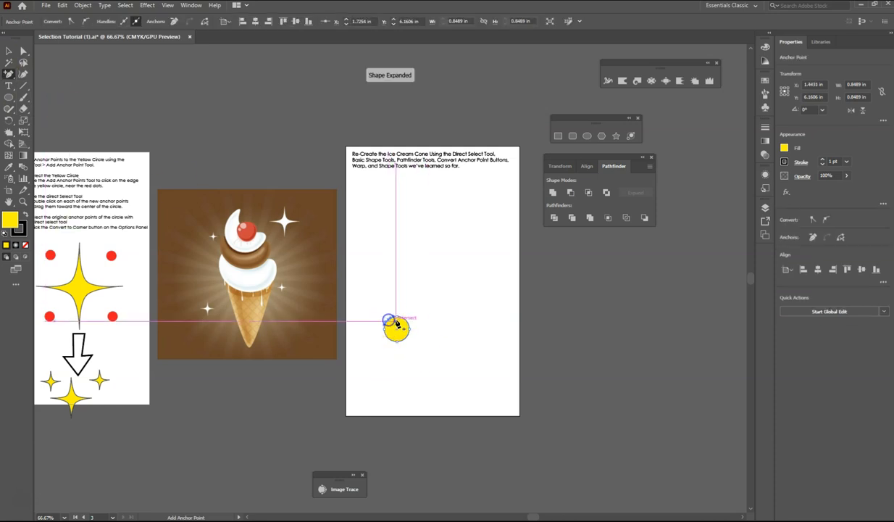
click(407, 334)
click(389, 338)
Step: Pull the small circle's added anchor points in toward its center to form four arms
click(22, 53)
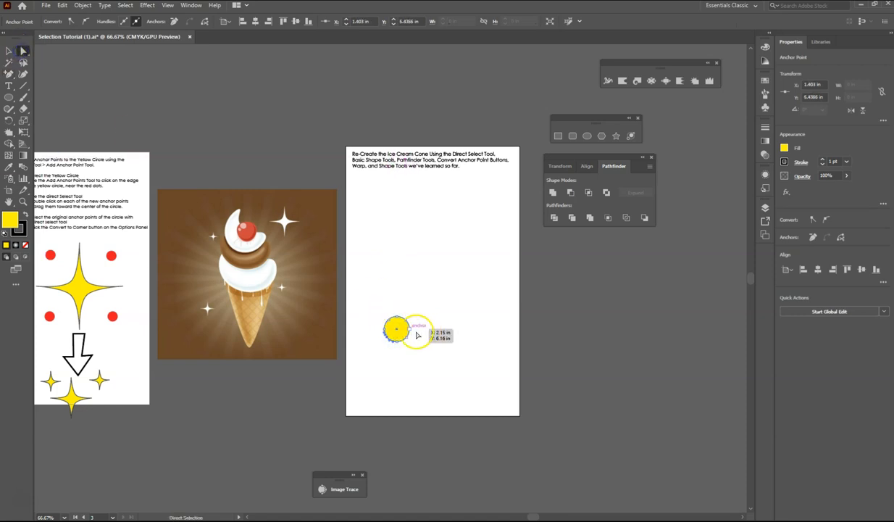
mouse_move(389, 325)
mouse_down()
mouse_move(401, 326)
mouse_move(391, 334)
mouse_up()
click(327, 344)
click(392, 343)
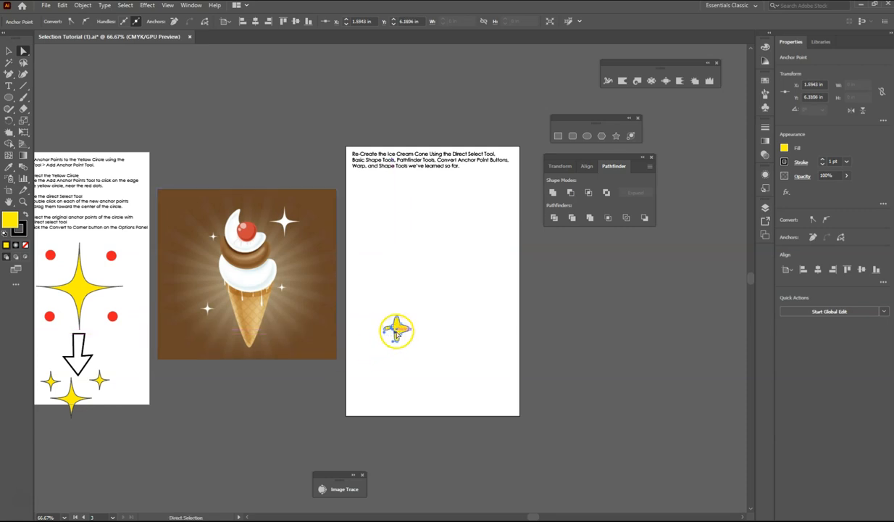
drag(392, 335, 395, 333)
click(489, 349)
Step: Convert the small shape's top, right, bottom and left anchor points to corners to make sharp star tips
click(397, 319)
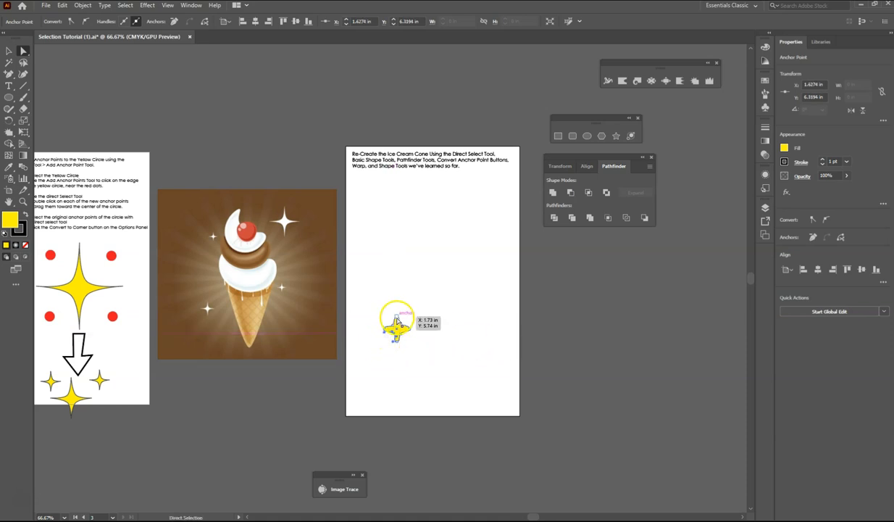
click(398, 319)
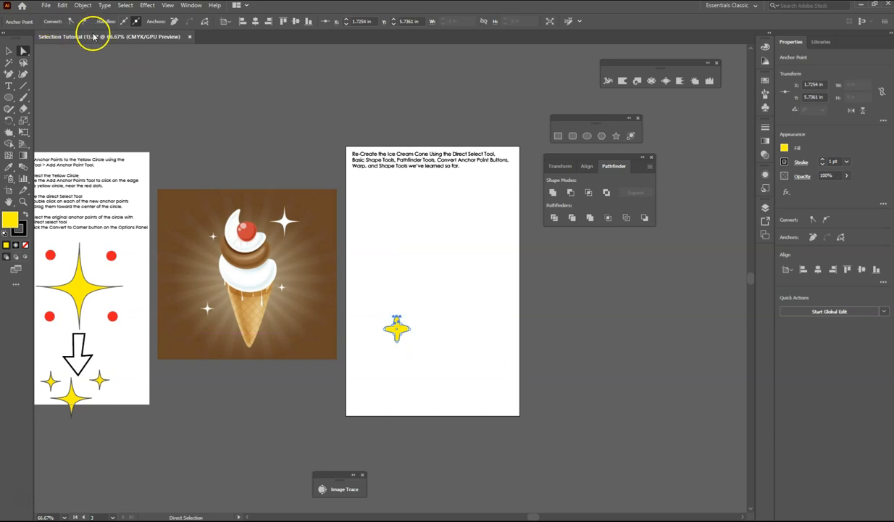
click(72, 24)
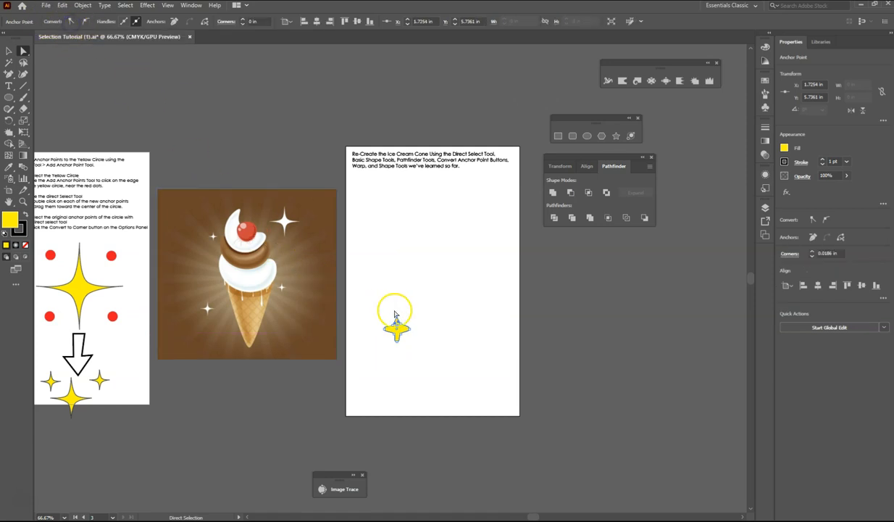
click(411, 331)
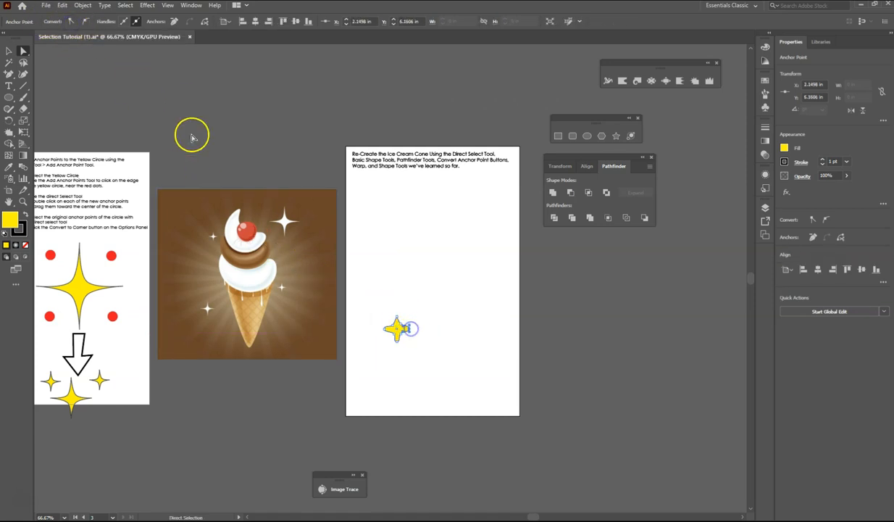
click(71, 21)
click(397, 340)
click(72, 22)
click(385, 329)
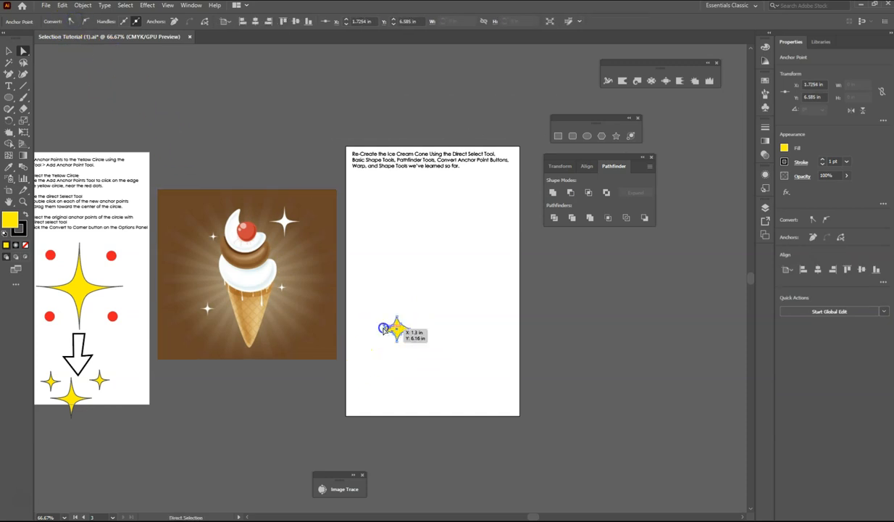
click(71, 22)
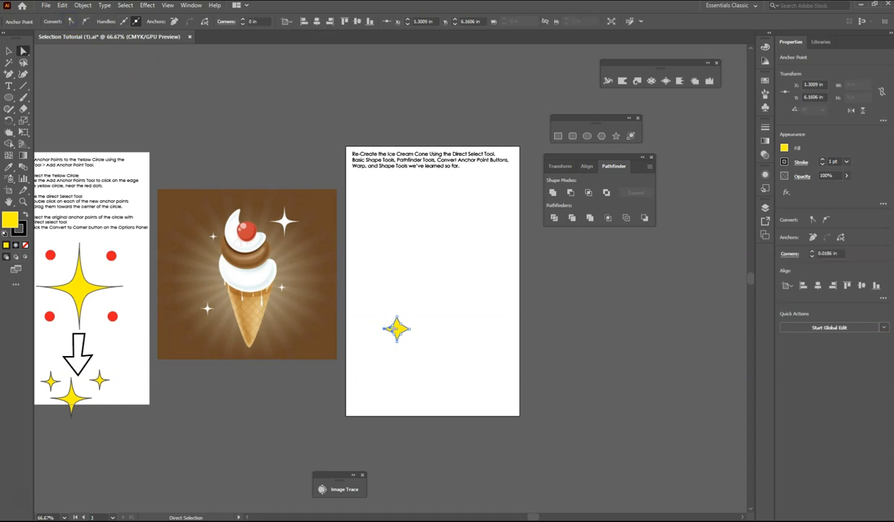
Step: Move the small yellow star down near the artboard's lower-left corner and leave isolation mode
key(v)
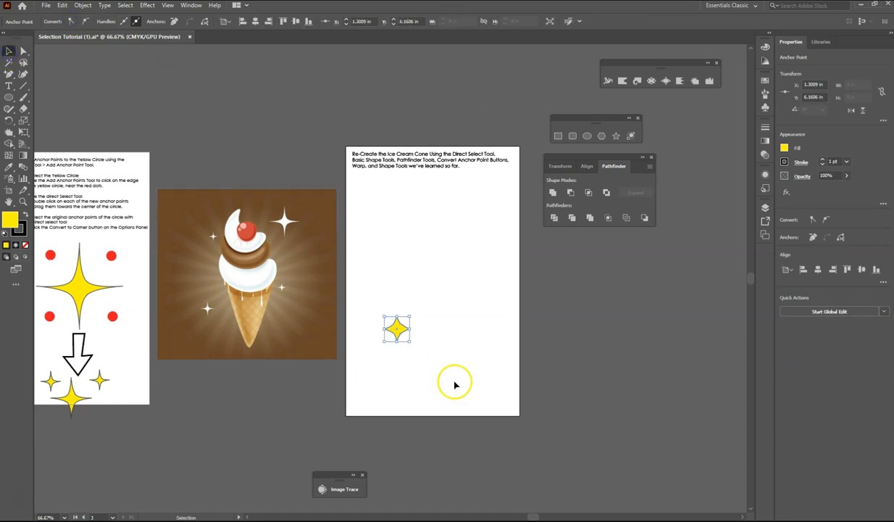
click(454, 378)
double_click(400, 332)
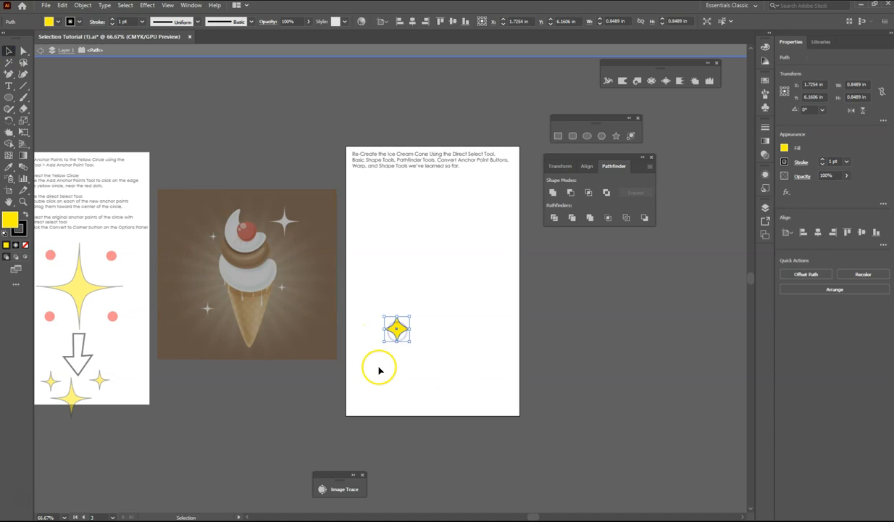
drag(397, 329, 390, 391)
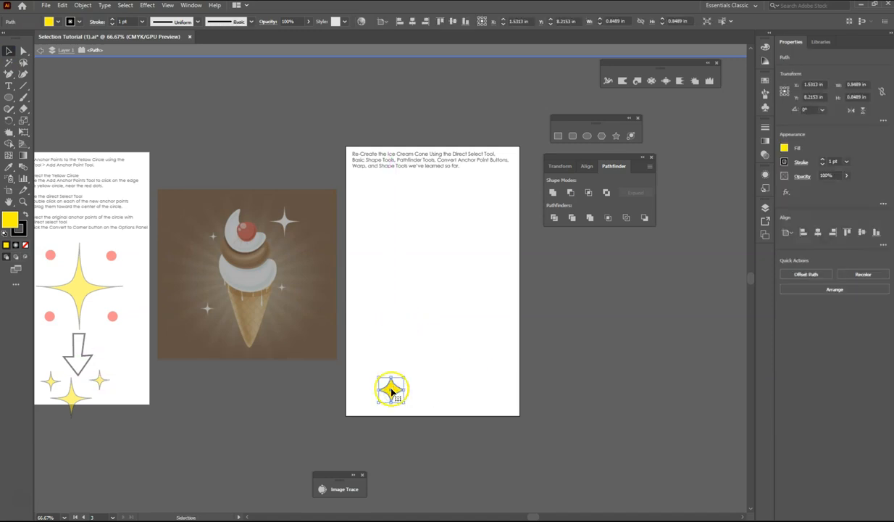
double_click(137, 130)
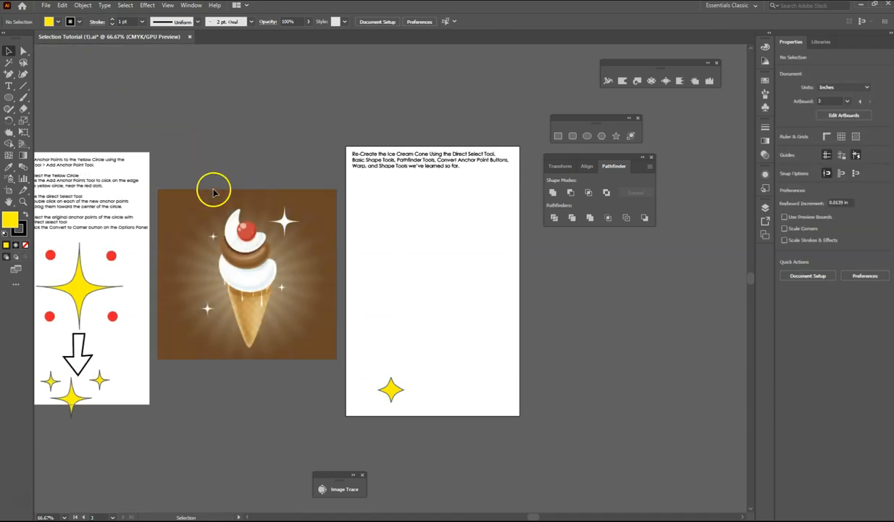
Step: Change the small star's fill to white, keeping its black stroke, and deselect it
click(392, 392)
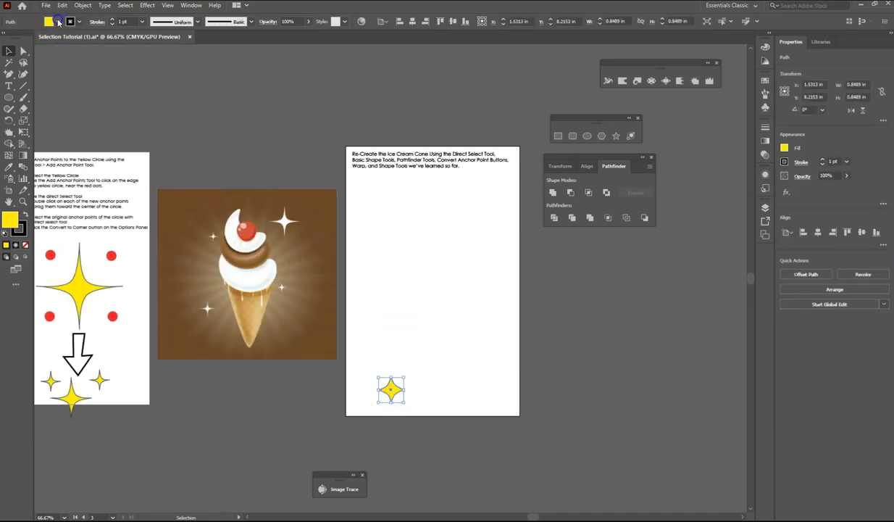
click(59, 23)
click(18, 34)
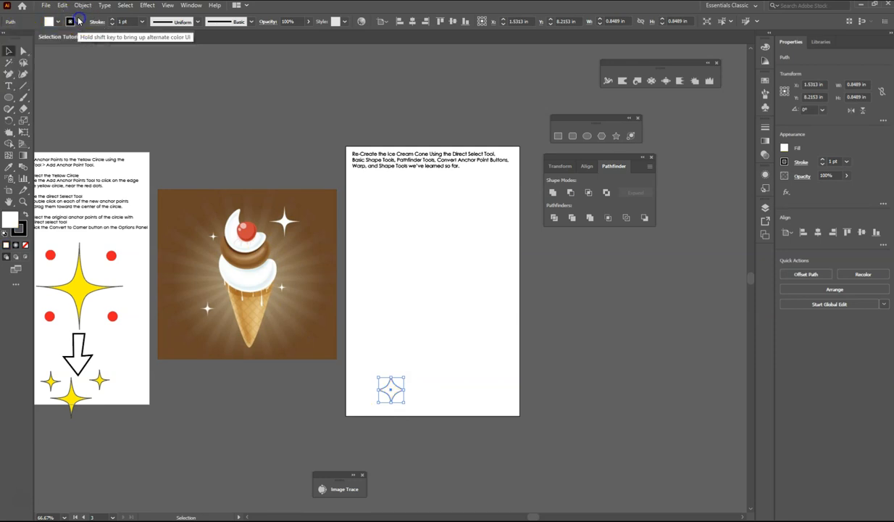
click(287, 427)
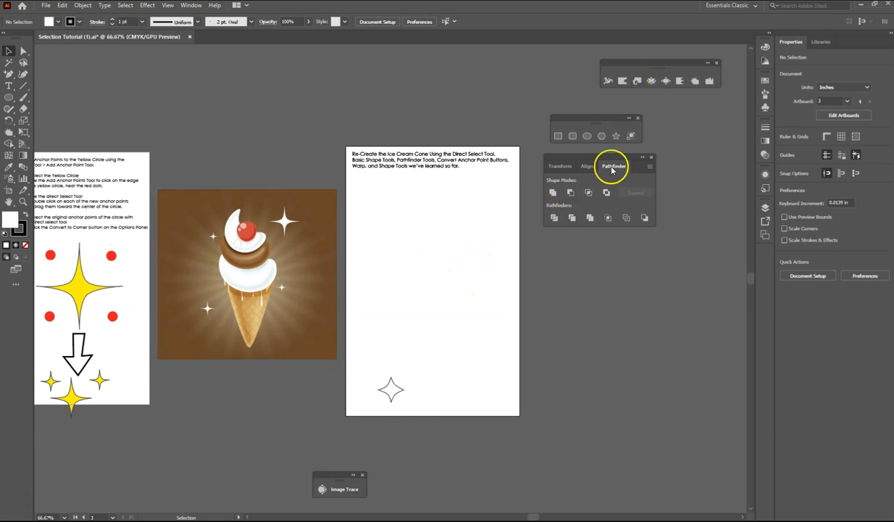
Step: Draw a square of about 5.87 in spanning the artboard's full width, below the instruction text and above the star
click(559, 136)
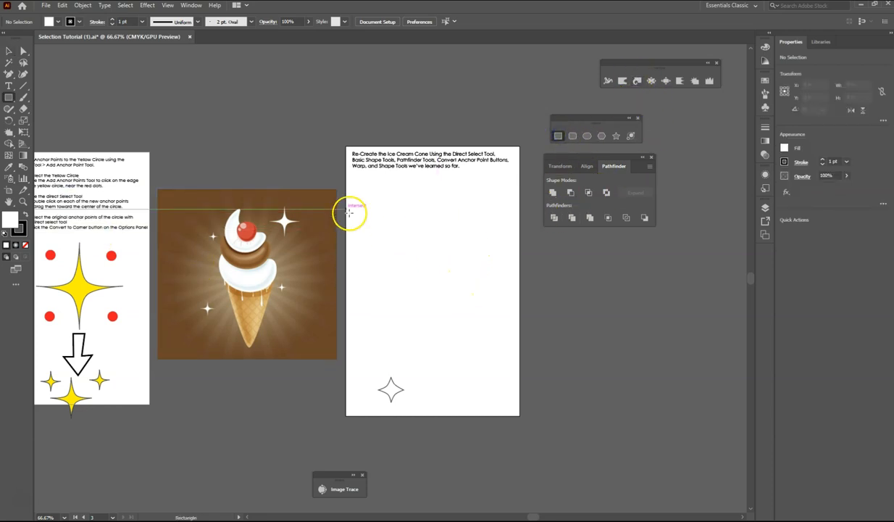
drag(346, 185, 520, 360)
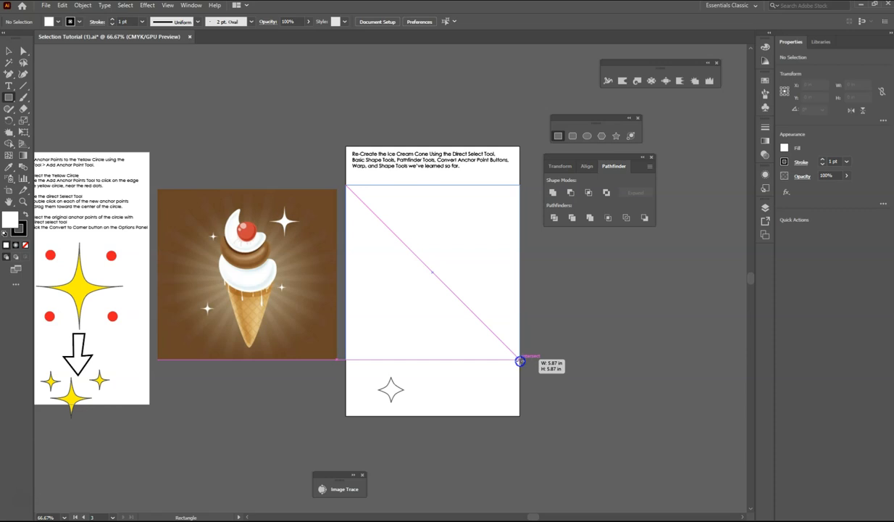
drag(520, 360, 520, 361)
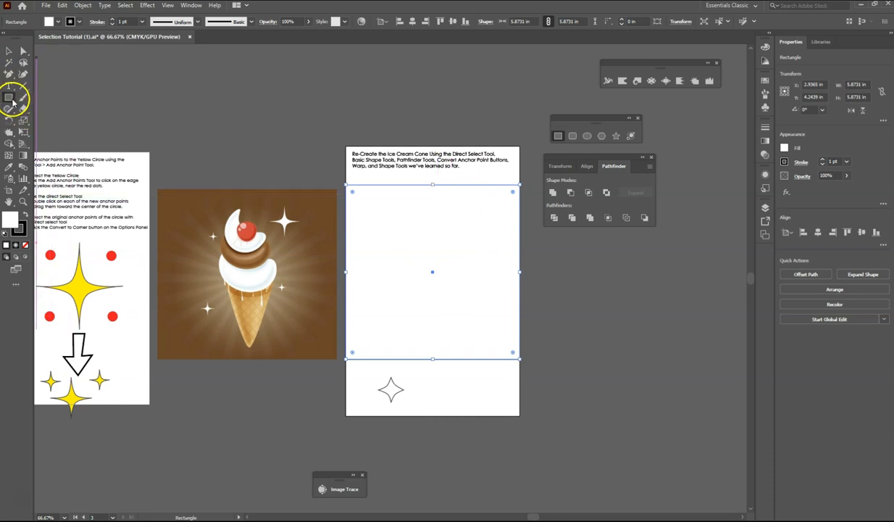
Step: Fill the large square with a dark brown swatch matching the ice cream picture's background, after comparing a lighter brown
click(58, 23)
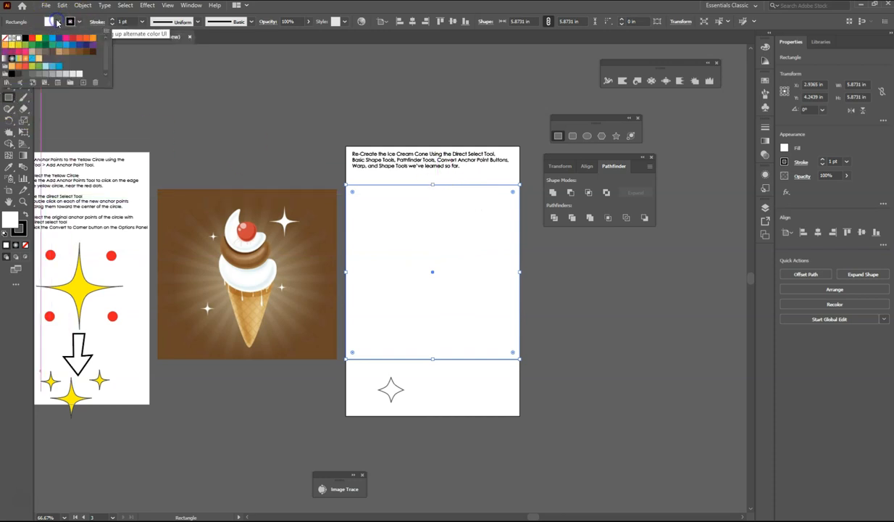
click(82, 51)
click(79, 53)
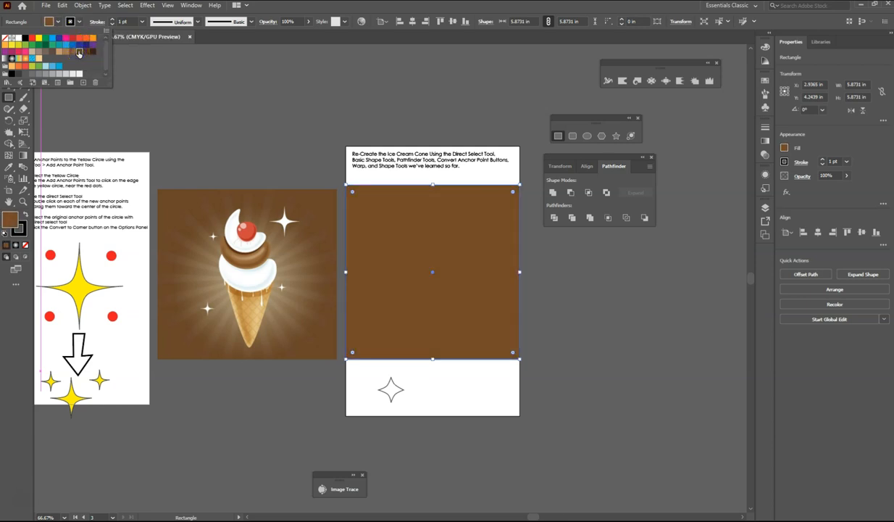
click(73, 52)
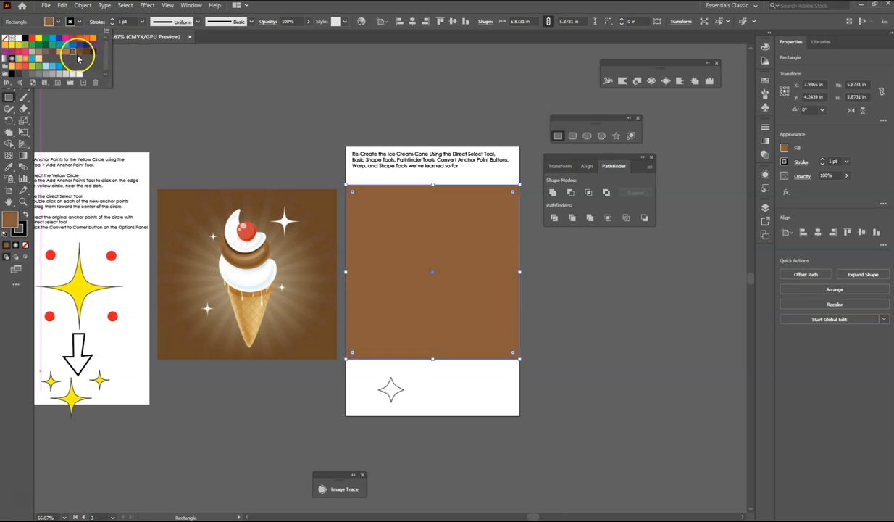
click(78, 53)
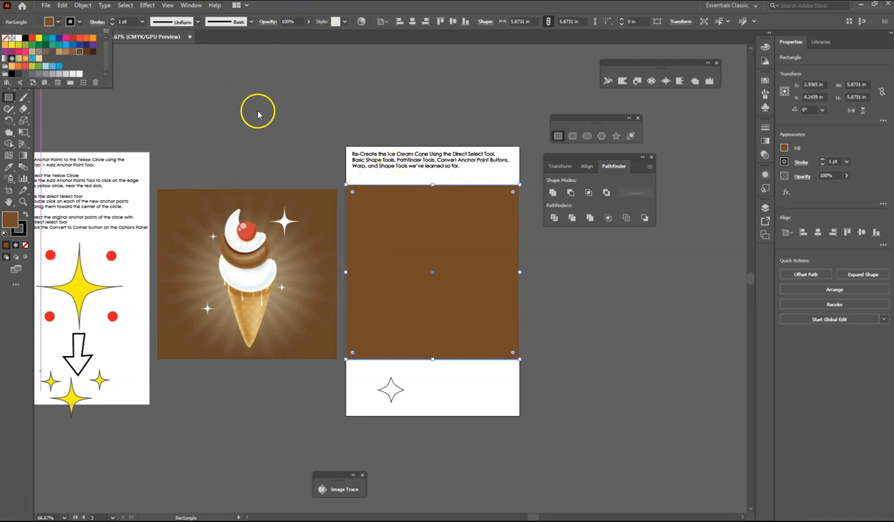
click(258, 114)
Step: Move the brown square down and right so it lies mostly off the artboard's lower-right corner
click(7, 51)
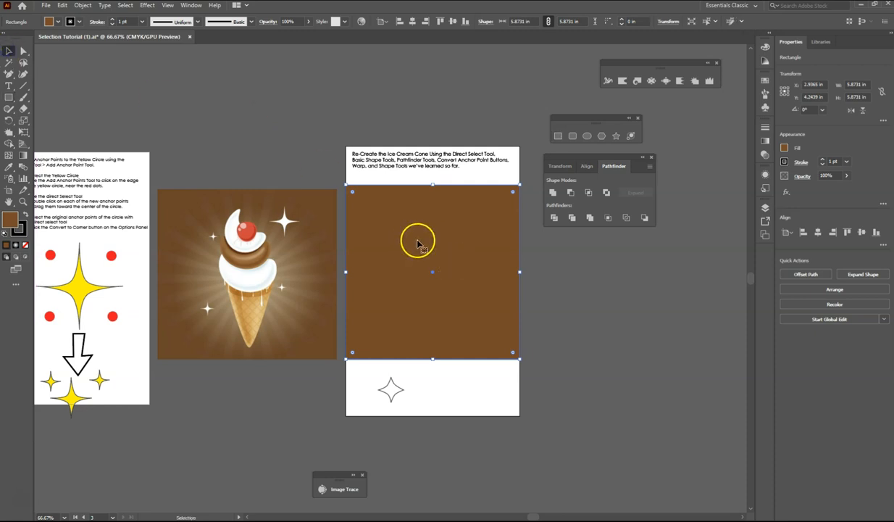
click(201, 93)
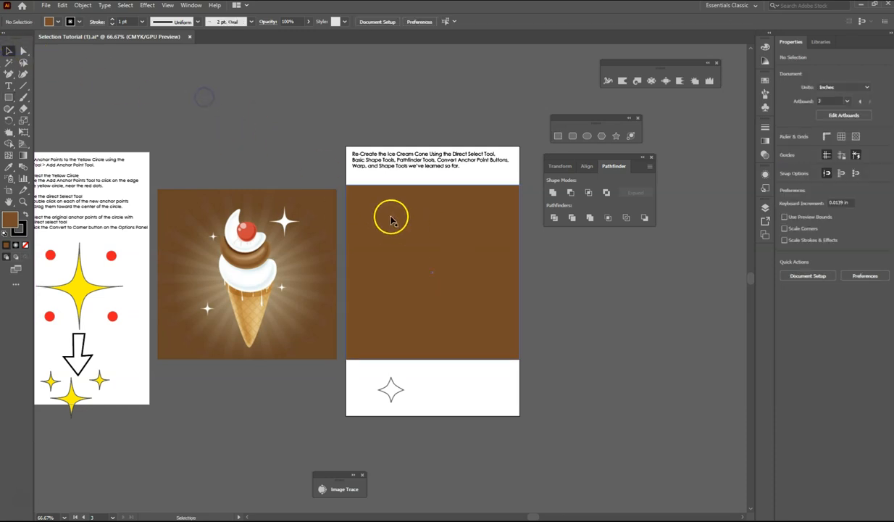
drag(426, 232, 548, 350)
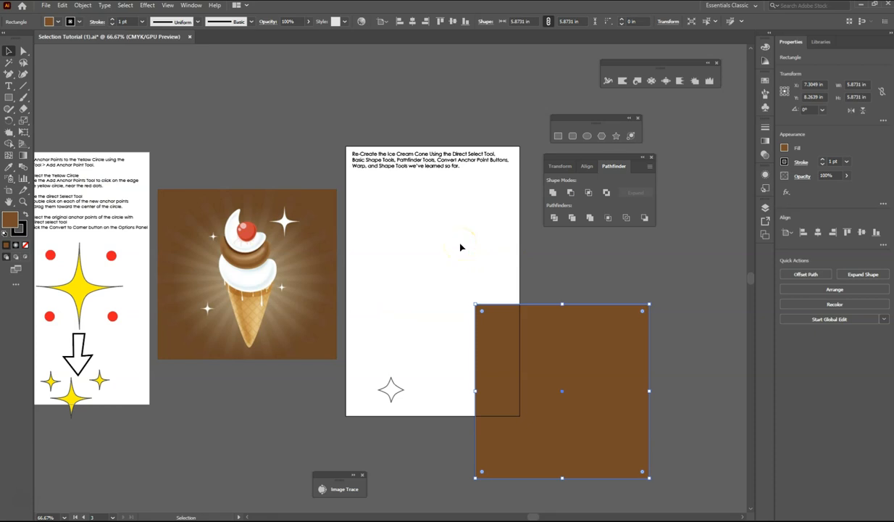
Step: Draw a thin horizontal bar about 4.78 by 0.39 in across the blank artboard and taper its right end with Direct Selection
click(8, 98)
click(57, 97)
drag(357, 229, 500, 239)
click(19, 46)
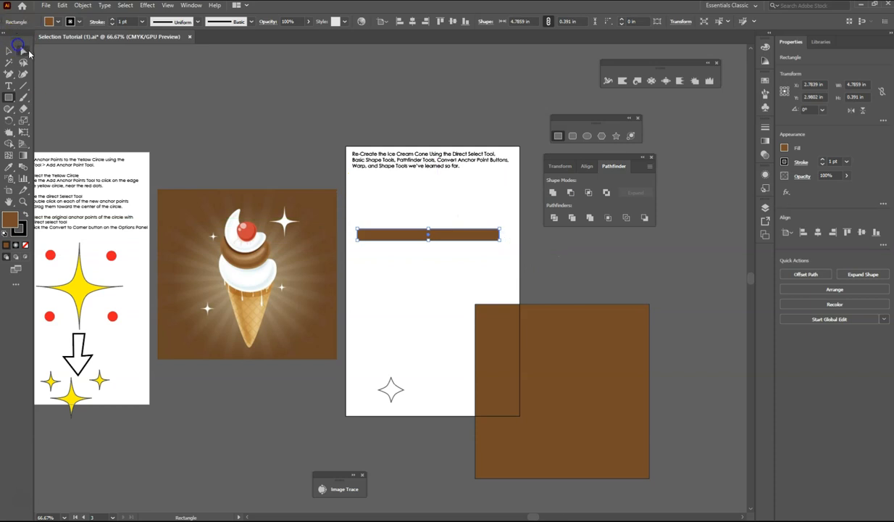
click(500, 230)
drag(500, 229, 500, 238)
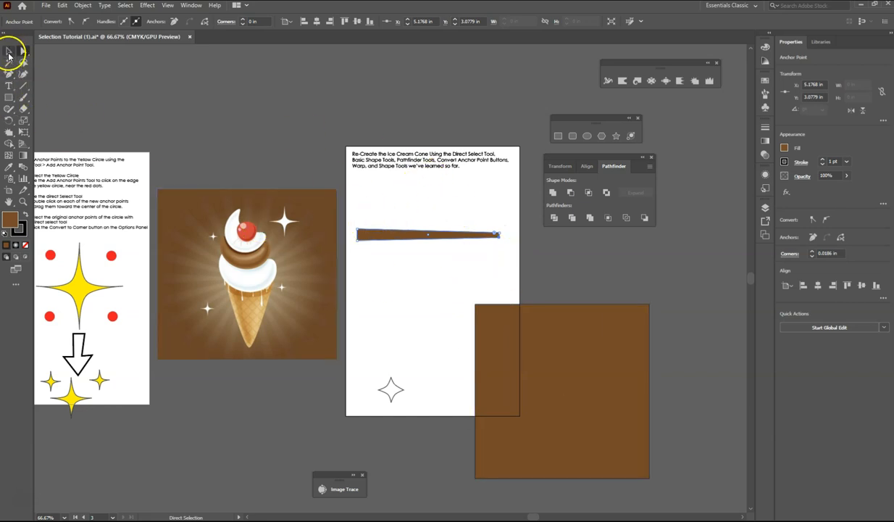
Step: Fill the tapered bar with a light tan swatch and remove its stroke
click(9, 52)
click(400, 234)
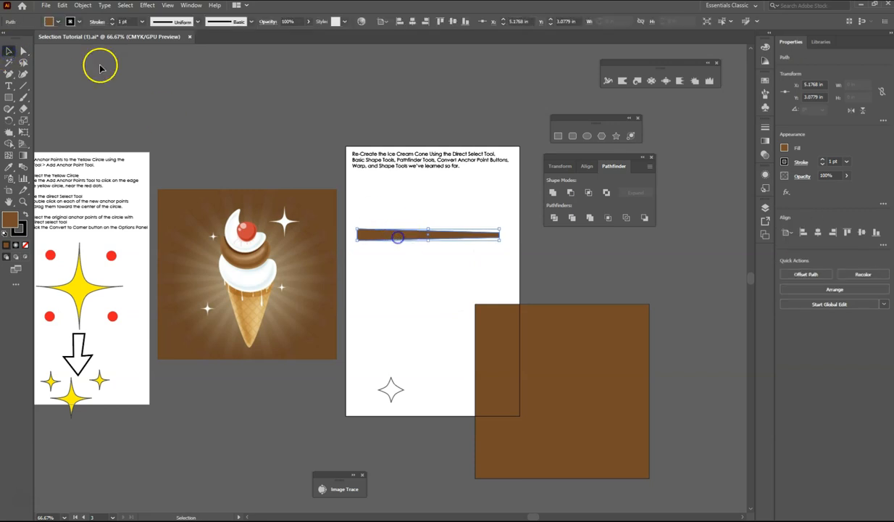
click(59, 22)
click(60, 55)
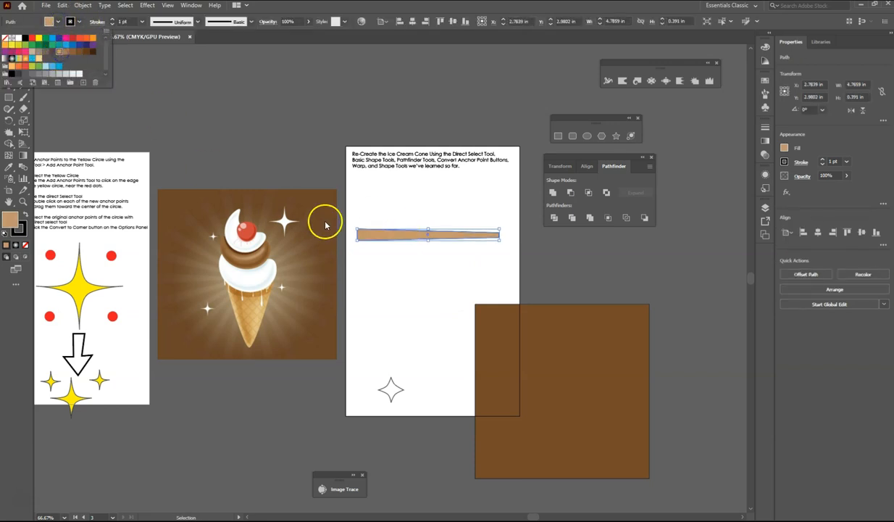
click(381, 298)
click(79, 22)
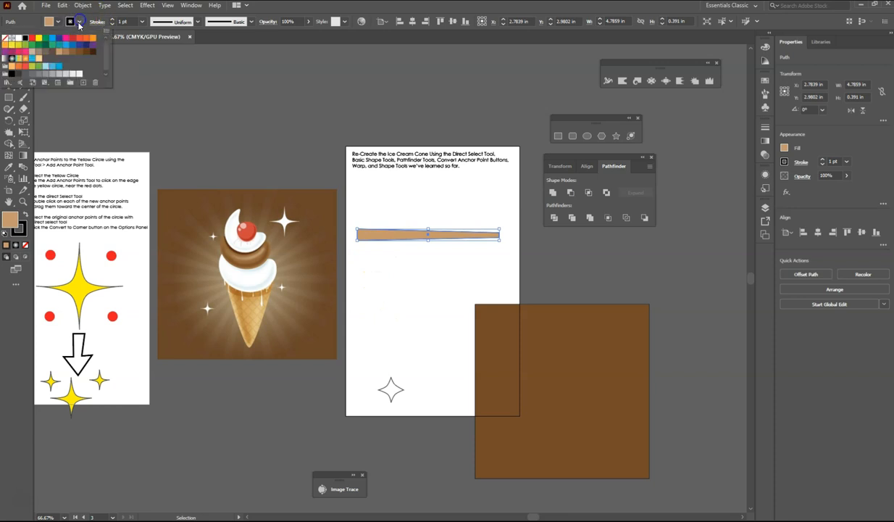
click(7, 37)
Step: Move the tan tapered bar down so its narrow end reaches the middle of the brown square, and deselect it
click(316, 243)
mouse_move(384, 239)
mouse_down()
mouse_move(390, 298)
mouse_move(481, 389)
mouse_move(457, 370)
mouse_move(453, 391)
mouse_up()
click(377, 310)
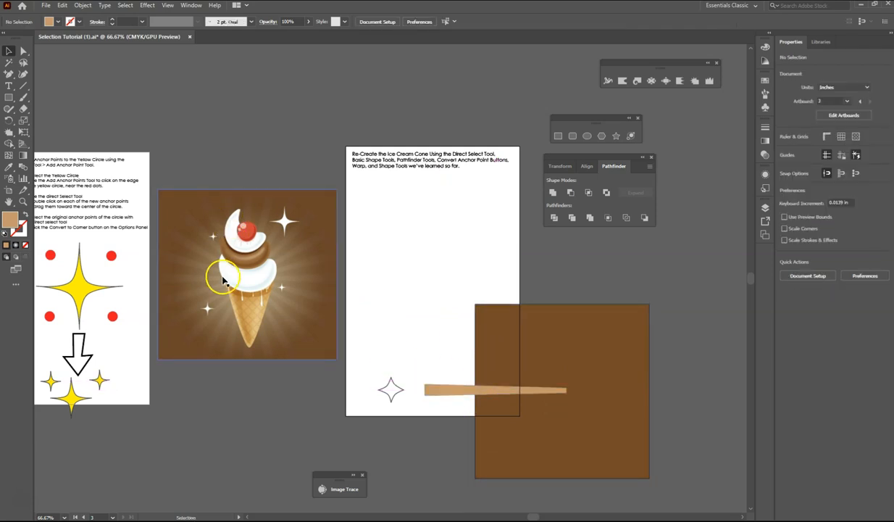
Step: Draw an upside-down tan triangle about 2.46 in wide at the artboard's left edge with the Polygon tool
click(10, 100)
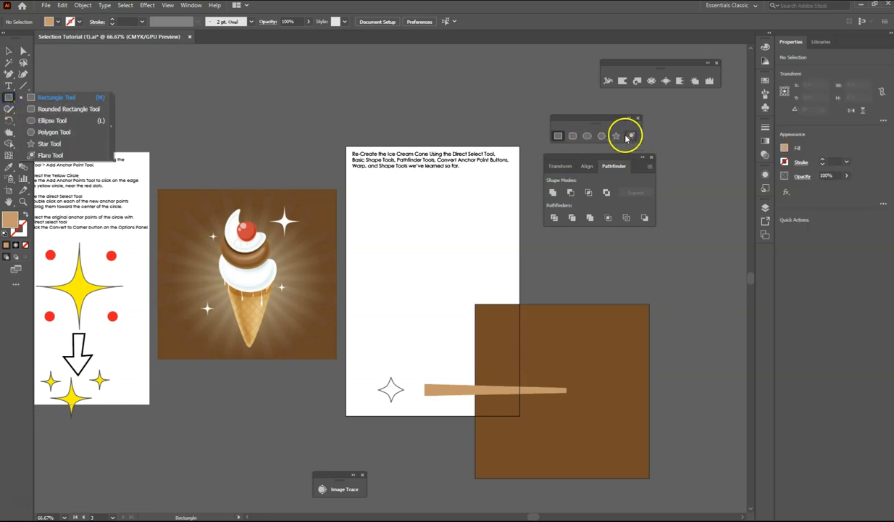
click(601, 137)
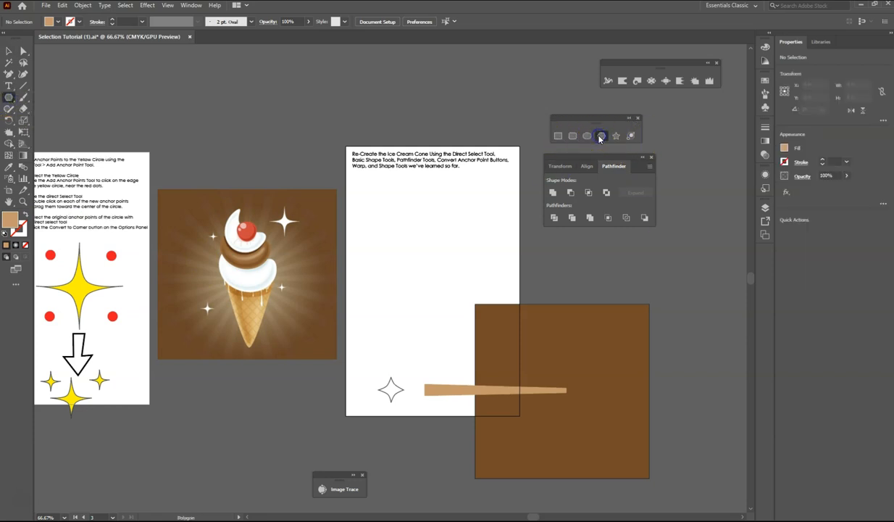
click(607, 128)
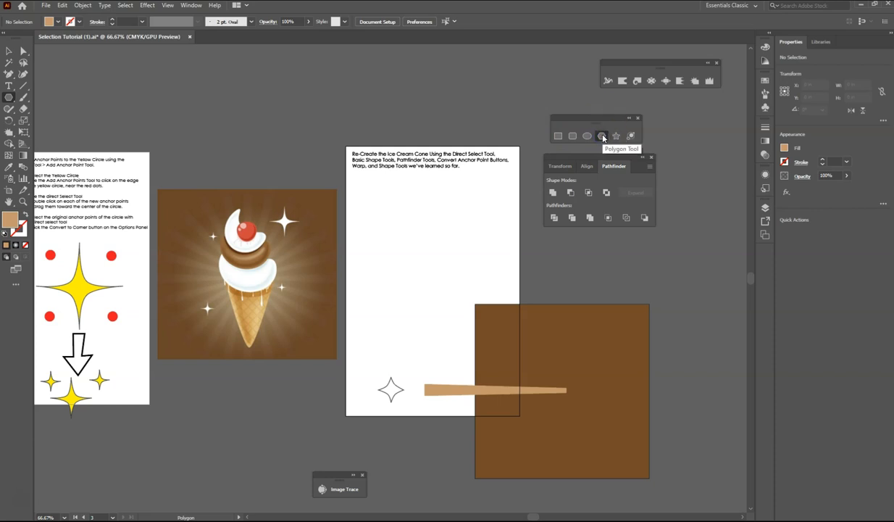
drag(382, 274, 382, 316)
key(Down)
key(Down)
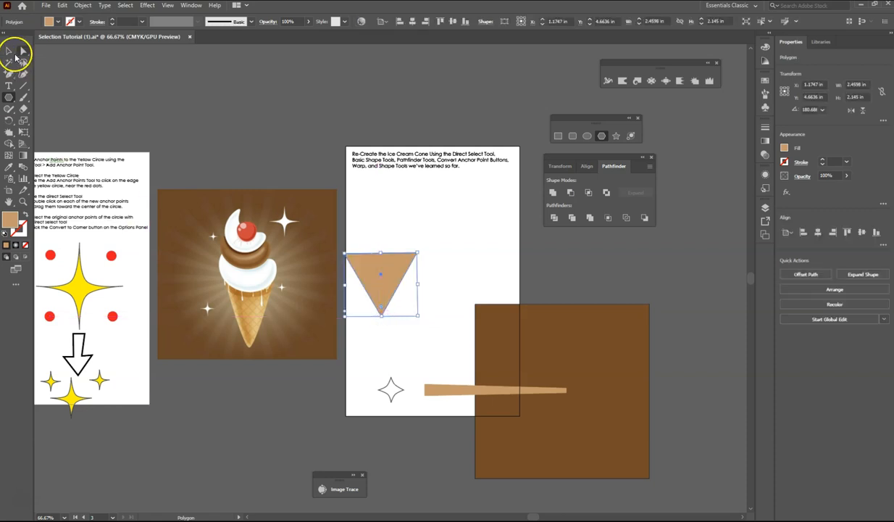
Step: Move the triangle to the artboard's centre, stretch its lower point downward and round the tip to form a cone
click(23, 53)
drag(374, 277, 426, 262)
drag(429, 300, 435, 326)
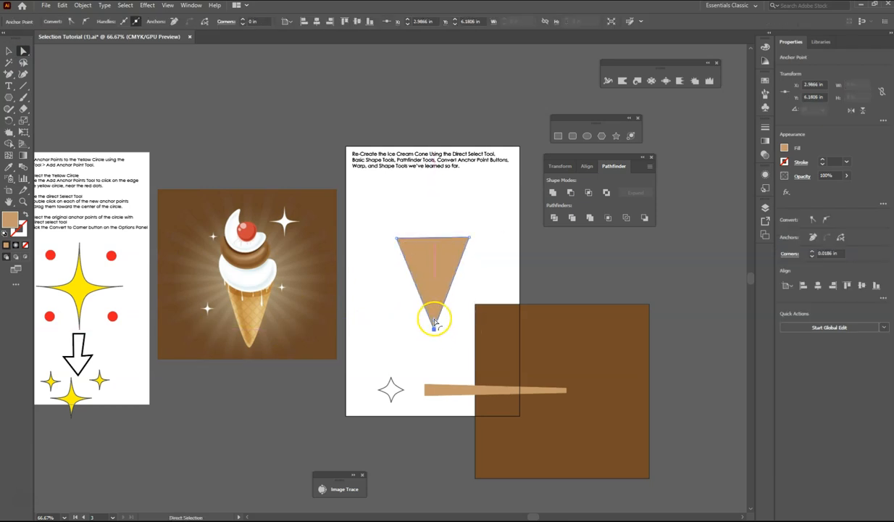
click(434, 326)
drag(434, 320, 436, 340)
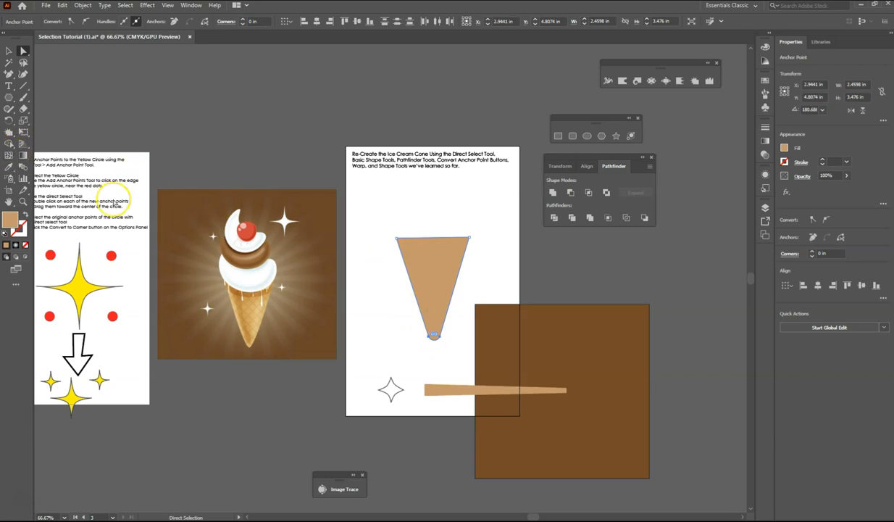
Step: Draw an ellipse about 2.76 by 2.58 in over the top of the cone
click(8, 51)
drag(11, 97, 43, 123)
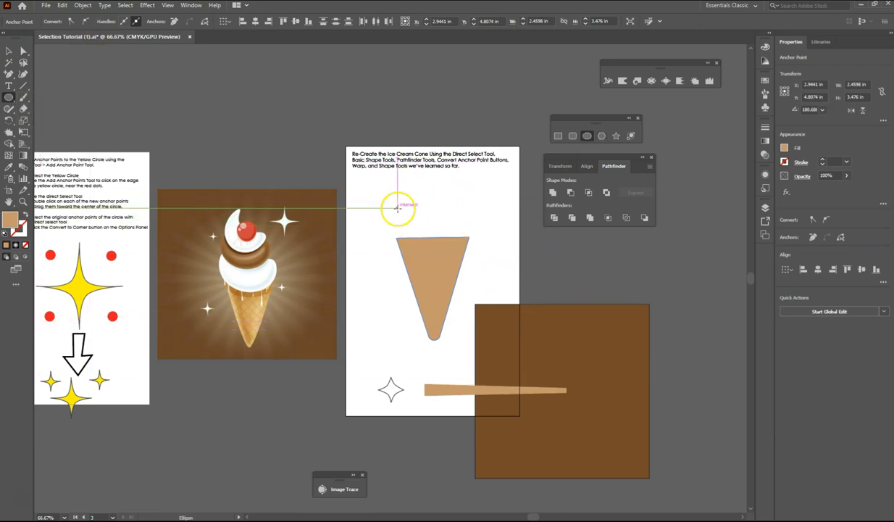
drag(387, 196, 469, 274)
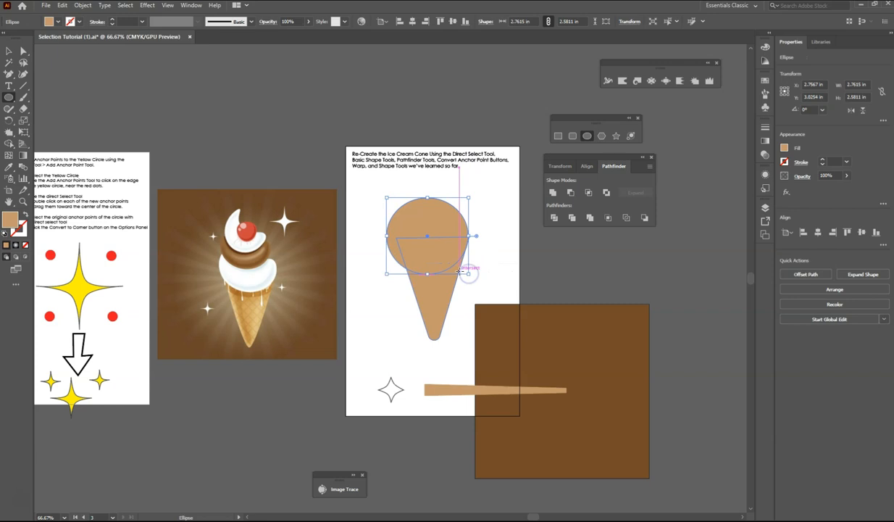
Step: Reshape the ellipse into a crescent scoop by pulling its top anchor down to the centre and adjusting the side anchors
click(22, 53)
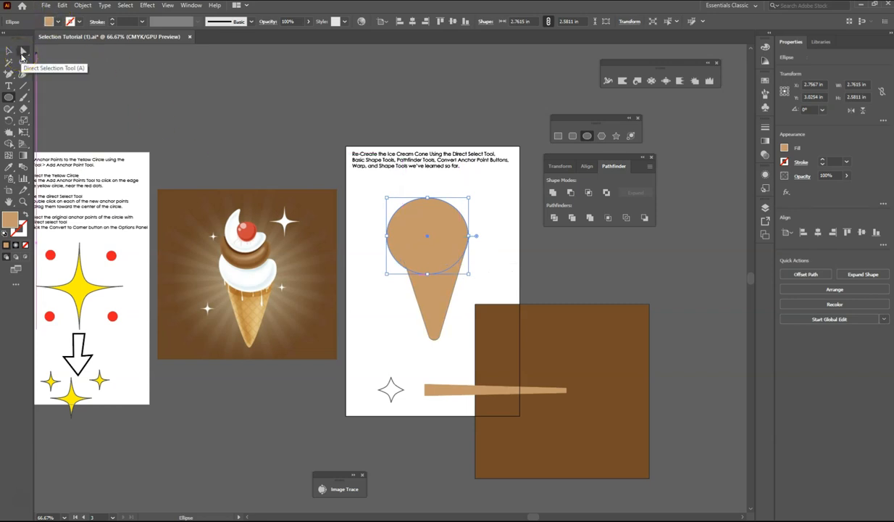
click(23, 51)
click(427, 198)
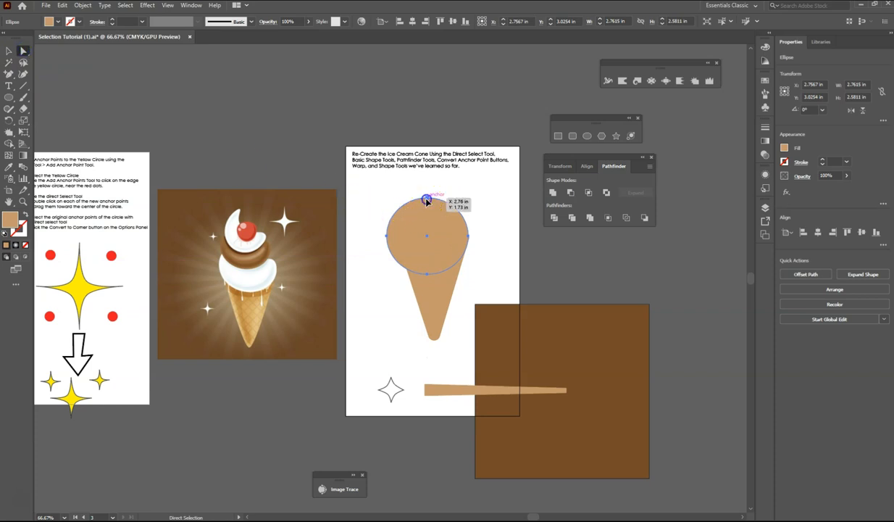
drag(426, 200, 427, 242)
click(387, 237)
click(425, 236)
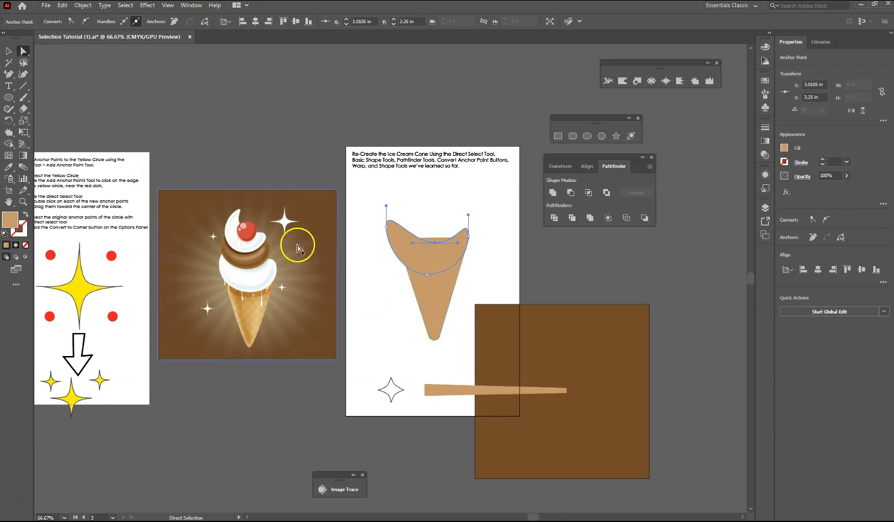
drag(386, 229, 387, 230)
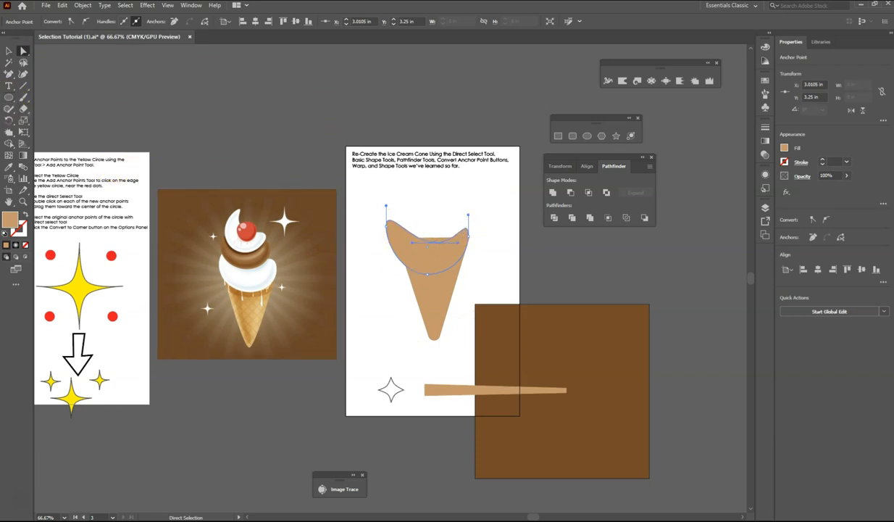
Step: Fill the crescent scoop with a very light grey swatch
click(13, 51)
click(433, 256)
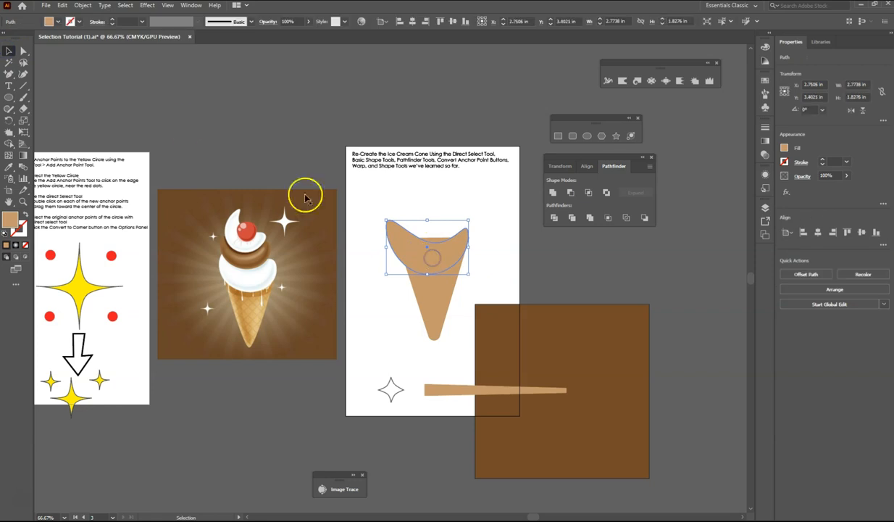
click(58, 22)
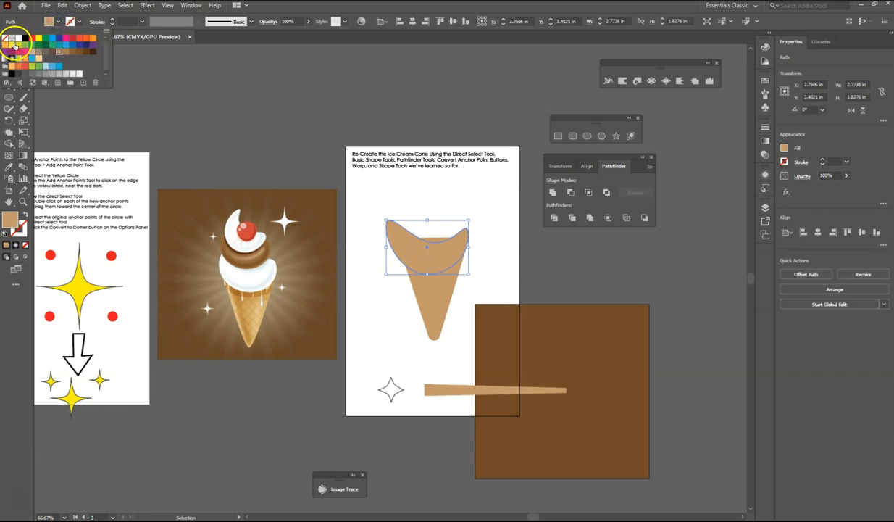
click(73, 74)
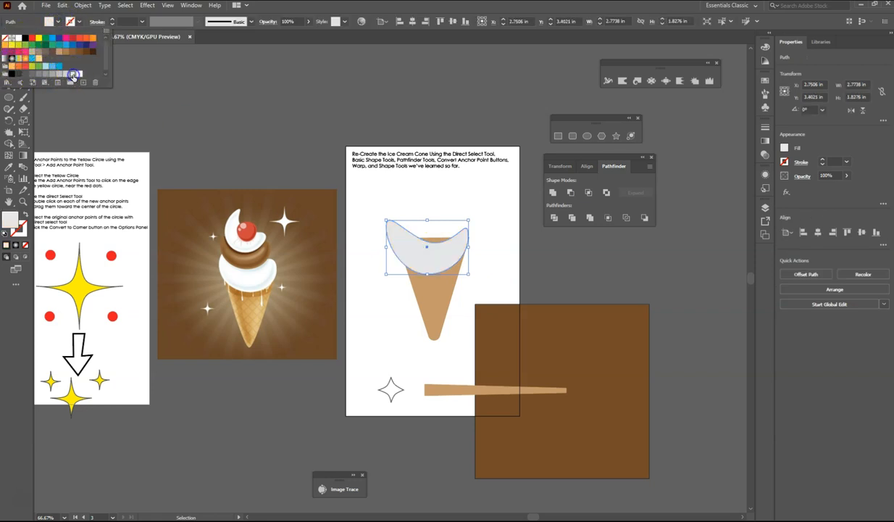
click(363, 200)
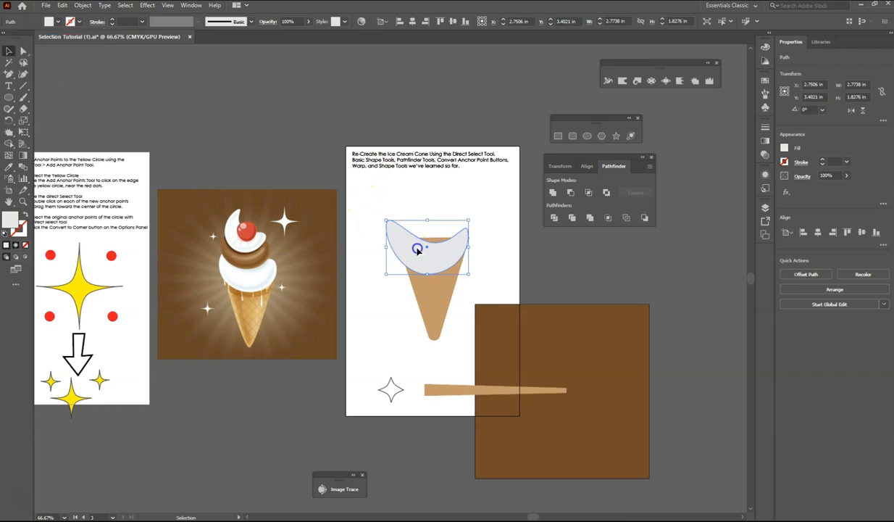
Step: Place a smaller, slightly tilted copy of the scoop, about 2.50 by 1.59 in, above the first and fill it brown
drag(403, 251, 412, 226)
mouse_move(473, 221)
mouse_down()
mouse_move(429, 235)
mouse_move(471, 229)
mouse_up()
click(469, 221)
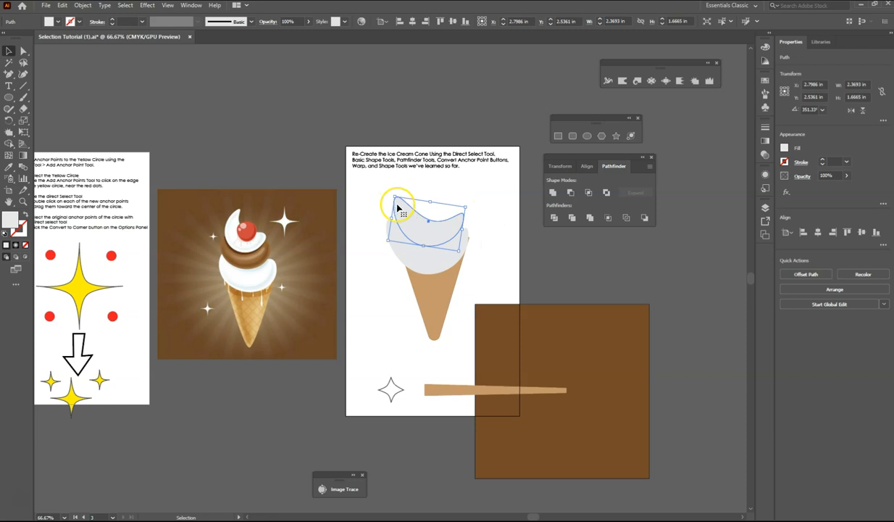
drag(388, 220, 429, 204)
click(446, 220)
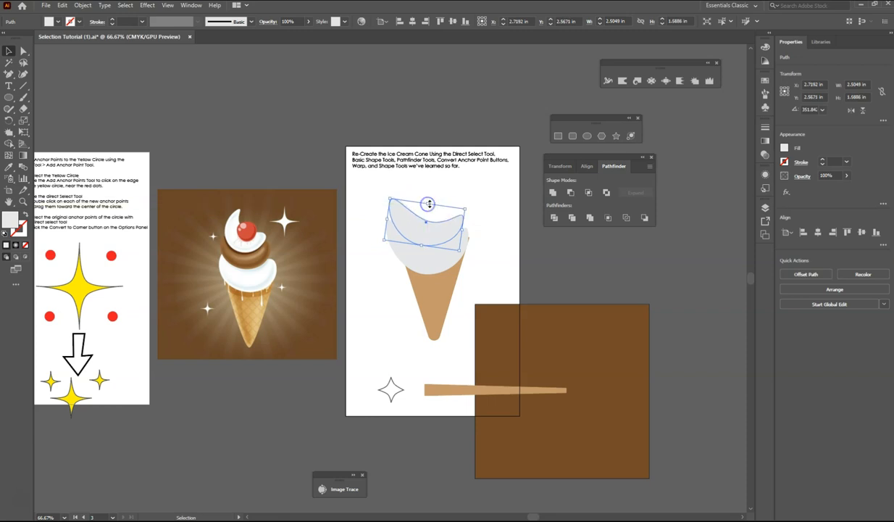
click(58, 22)
click(77, 56)
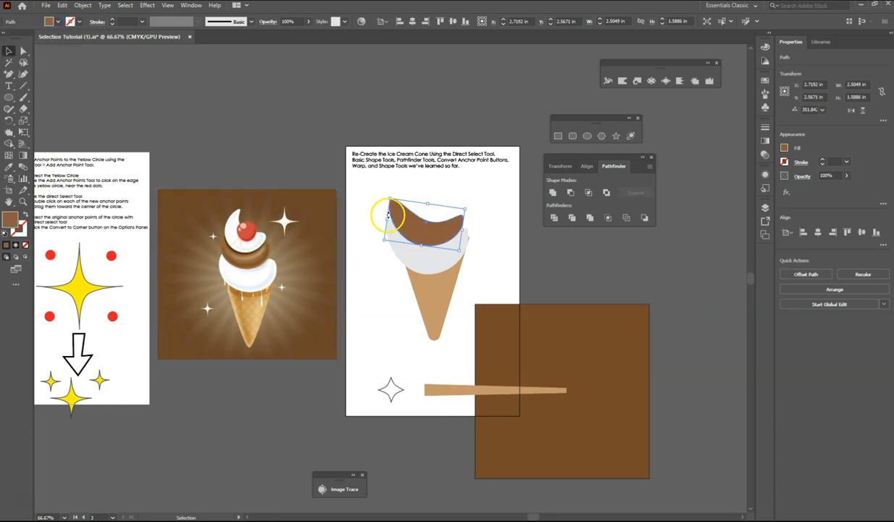
Step: Draw a circle about 0.82 in wide to the upper right of the scoops and fill it with dark red
click(8, 98)
drag(464, 185, 489, 212)
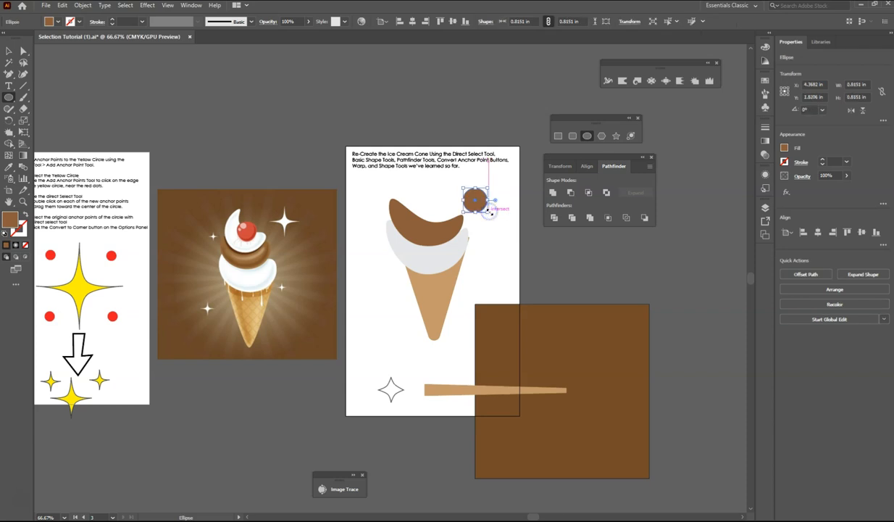
click(59, 22)
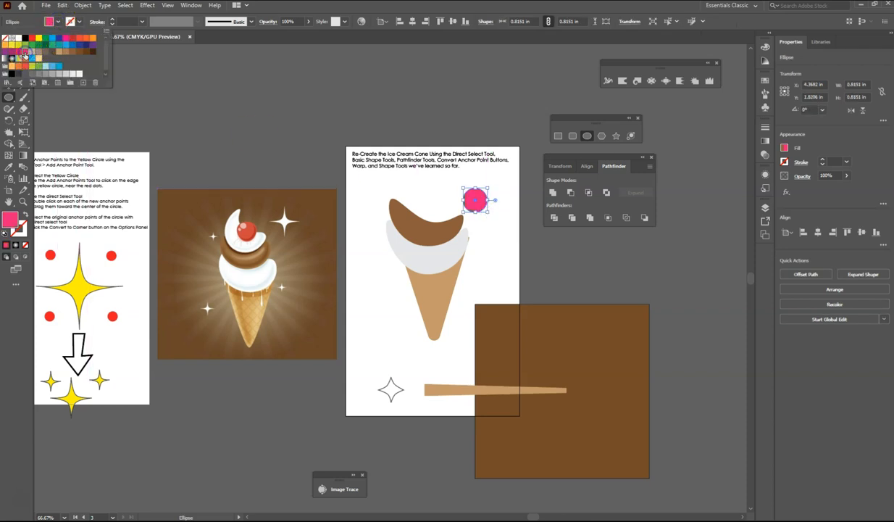
click(72, 37)
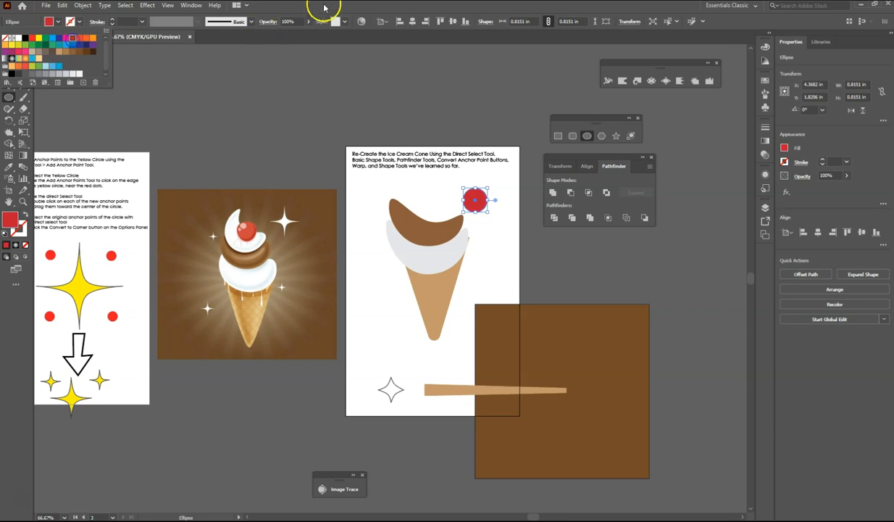
click(329, 9)
Step: Overlap two copies of the red circle with a slight offset and cut them into a thin crescent with Minus Front
click(9, 51)
drag(477, 200, 497, 207)
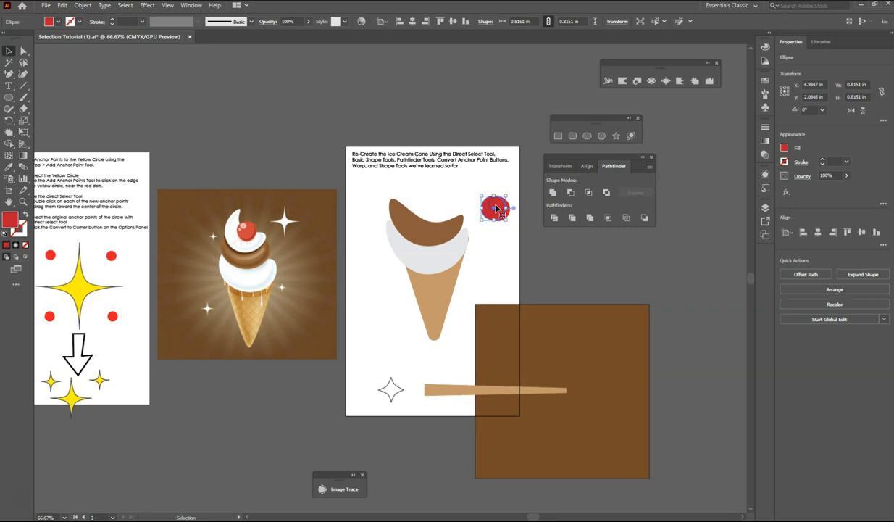
click(553, 193)
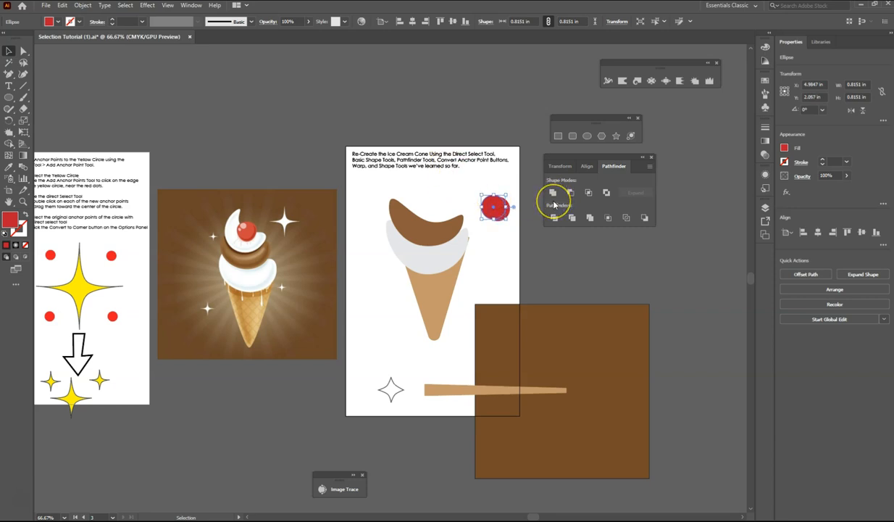
drag(477, 188, 515, 237)
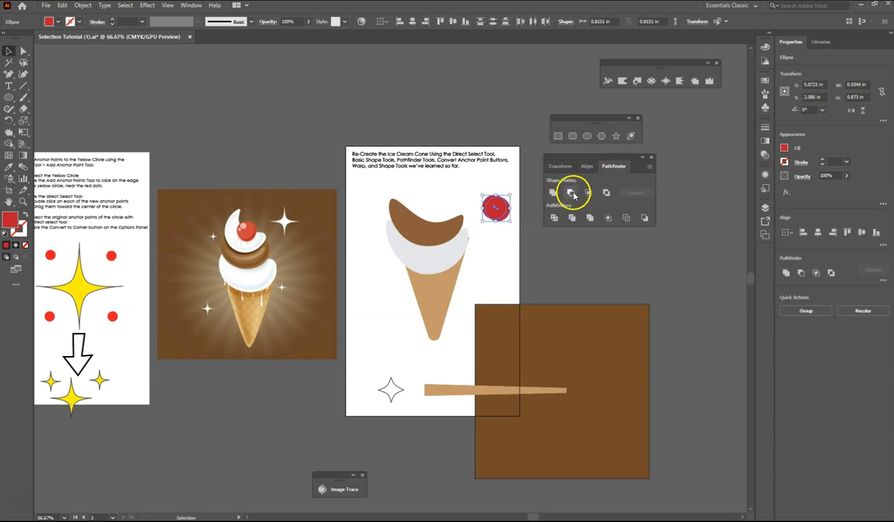
click(569, 194)
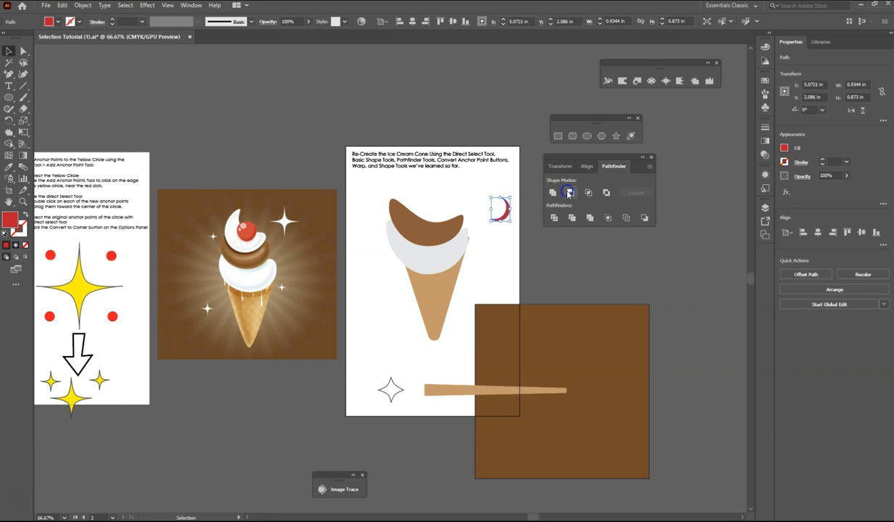
Step: Shrink the red crescent to about 0.51 by 0.63 in and deselect it
click(532, 244)
drag(505, 217, 505, 196)
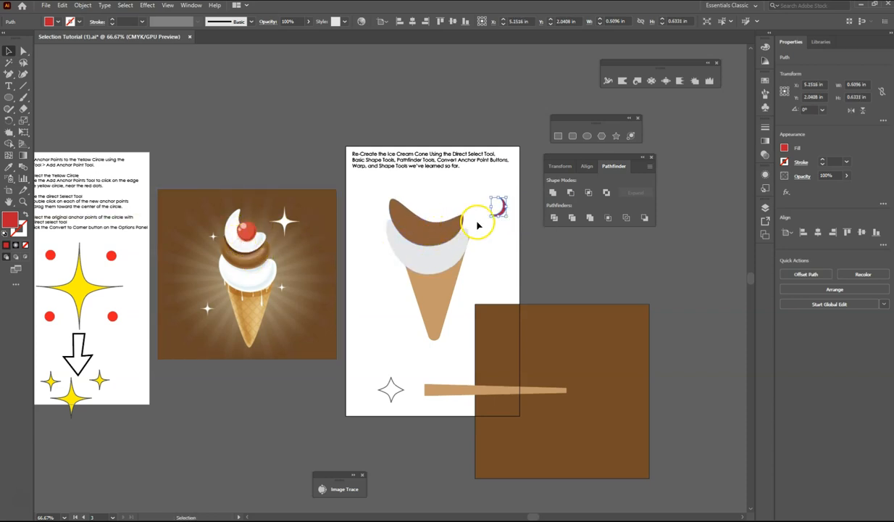
click(499, 247)
Step: Draw a red circle about 0.81 in wide over the small crescent for the cherry
click(9, 96)
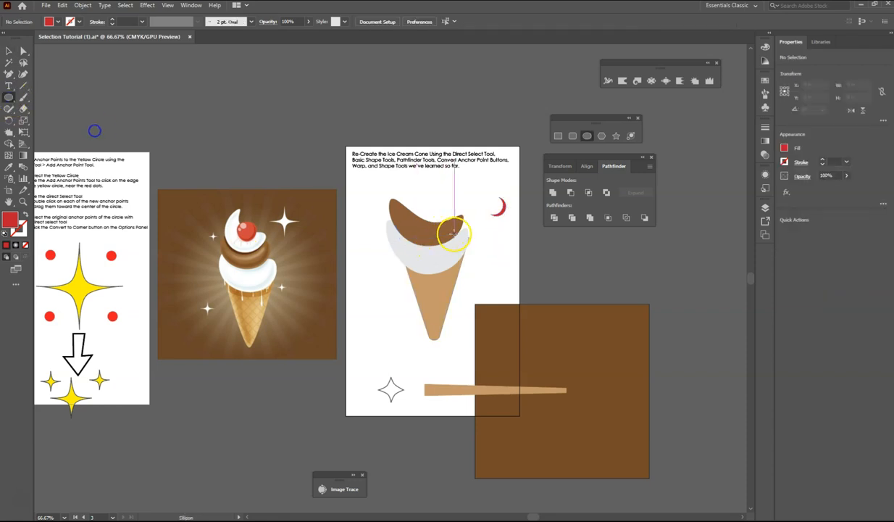
drag(485, 193, 510, 219)
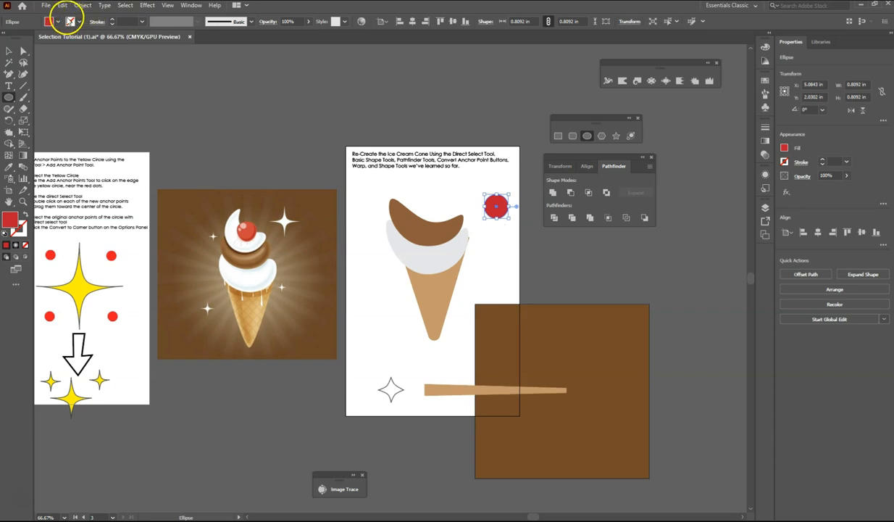
Step: Recolor the cherry circle a brighter red with CMYK values 0, 100, 90, 10
click(59, 21)
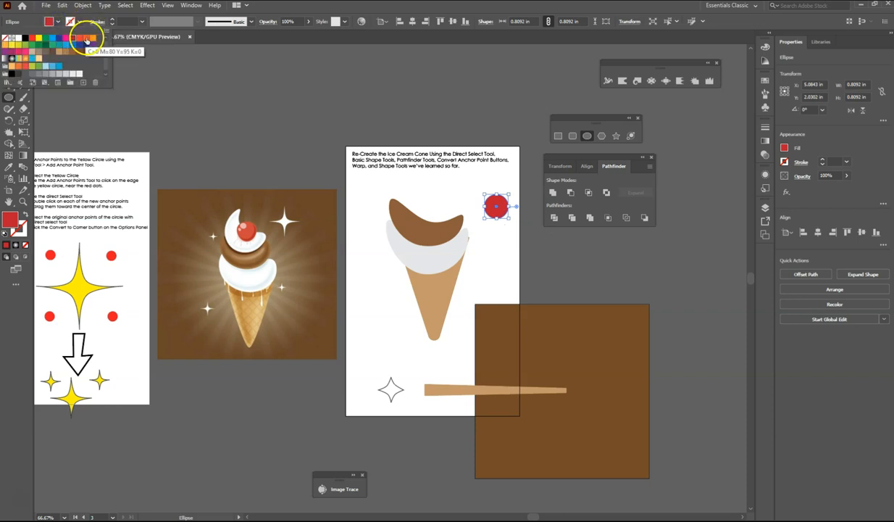
click(23, 71)
click(105, 33)
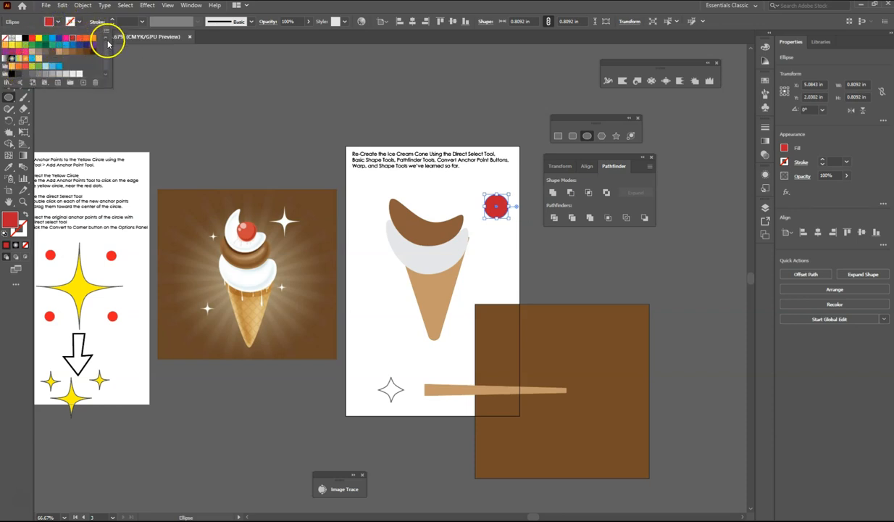
click(95, 36)
click(105, 33)
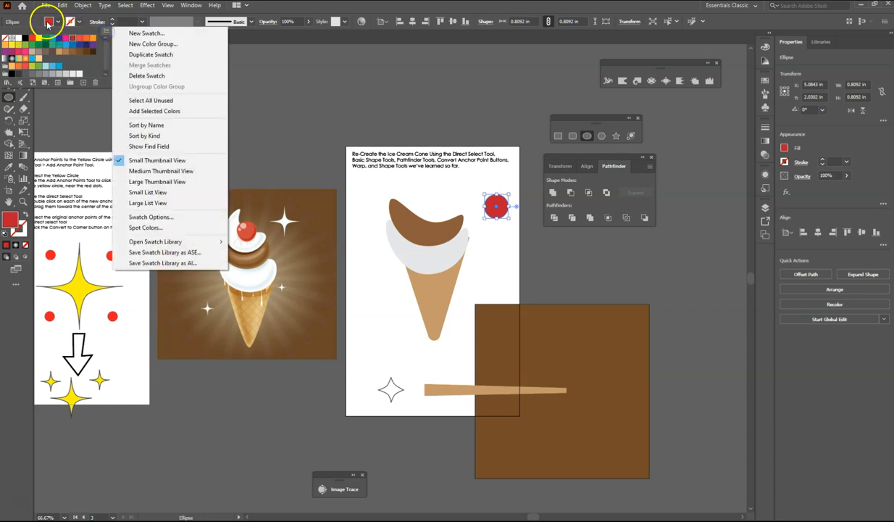
click(45, 20)
shift+click(44, 20)
click(99, 63)
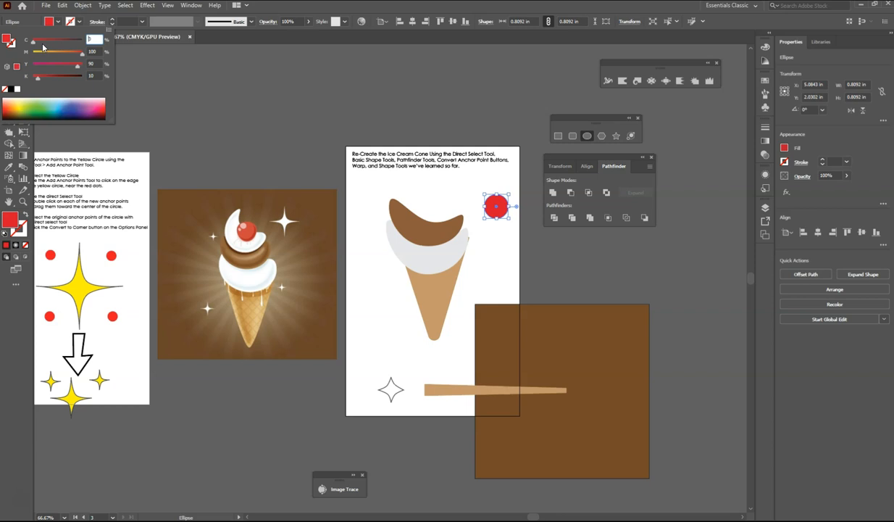
key(Escape)
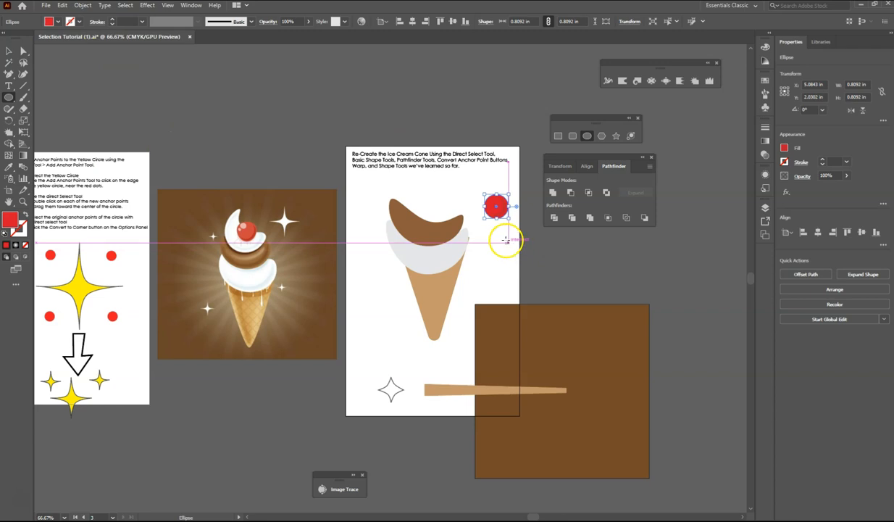
Step: Shift the small crescent slightly up and inward so it sits inside the cherry's right edge
click(8, 50)
click(534, 265)
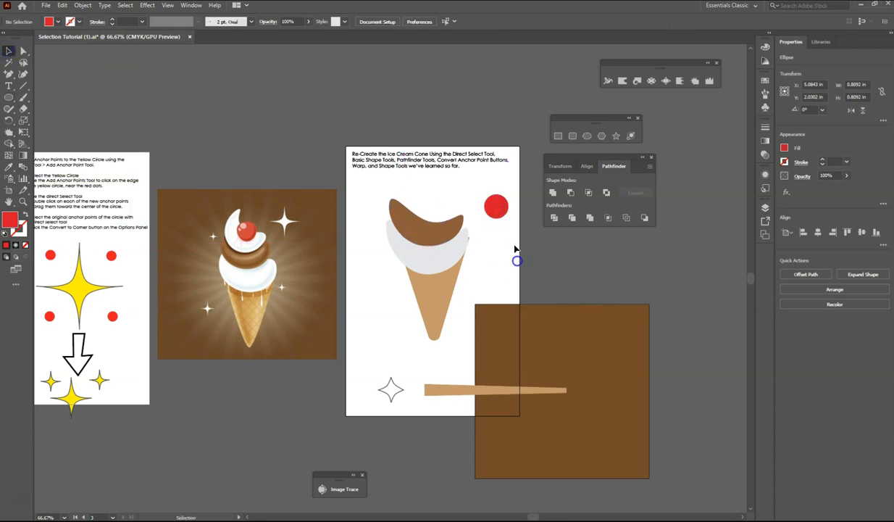
click(505, 212)
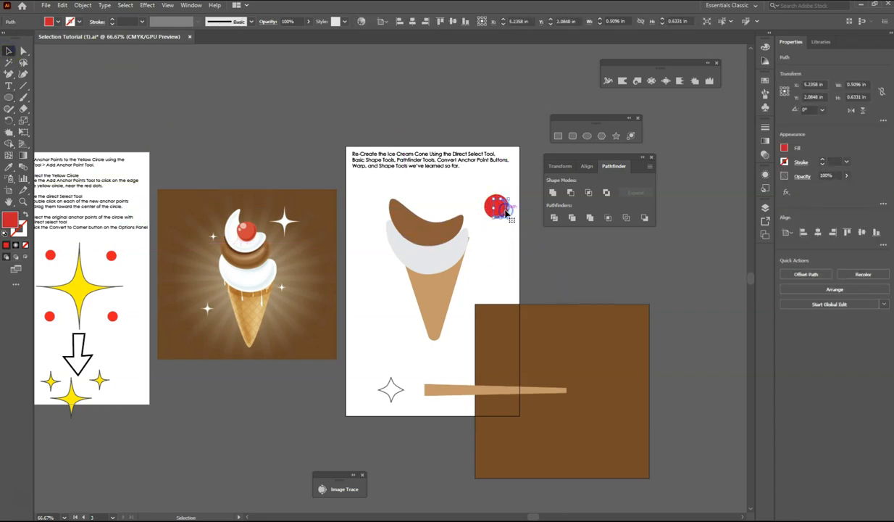
click(517, 230)
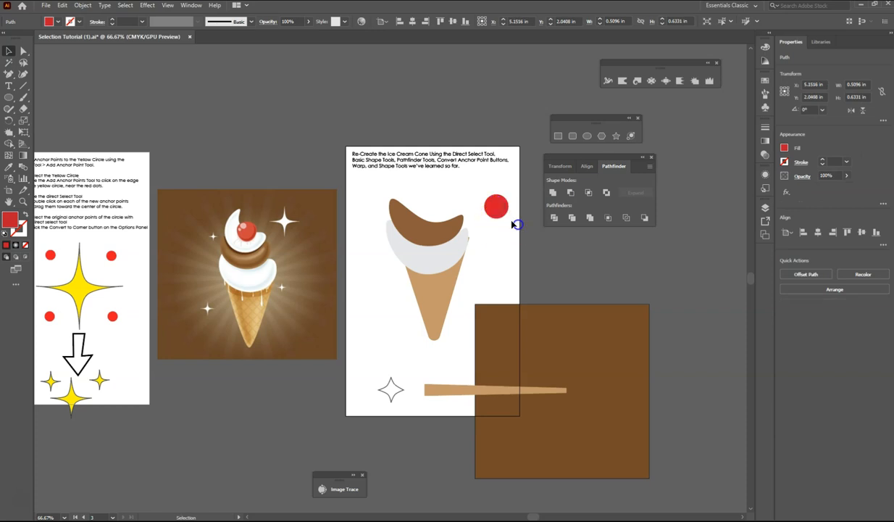
Step: Darken the crescent's fill to CMYK 15, 100, 90, 36 as the cherry's shadow and deselect it
click(500, 206)
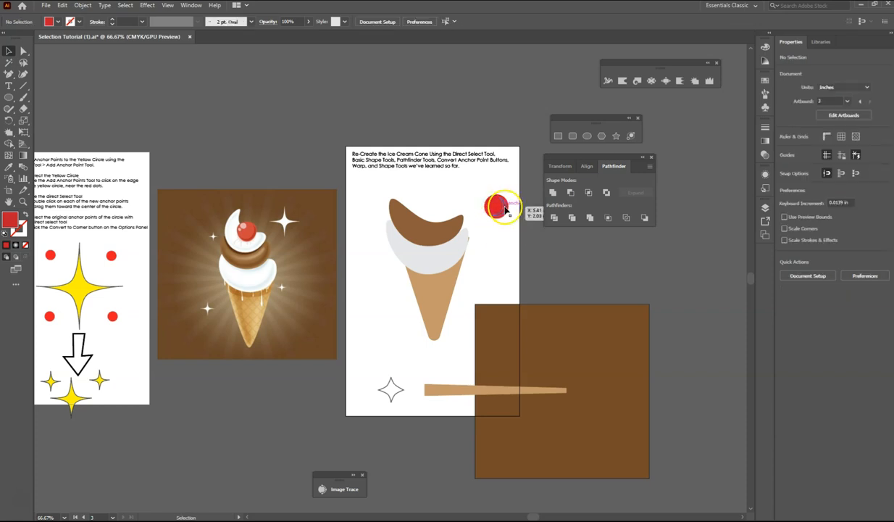
click(58, 23)
click(58, 24)
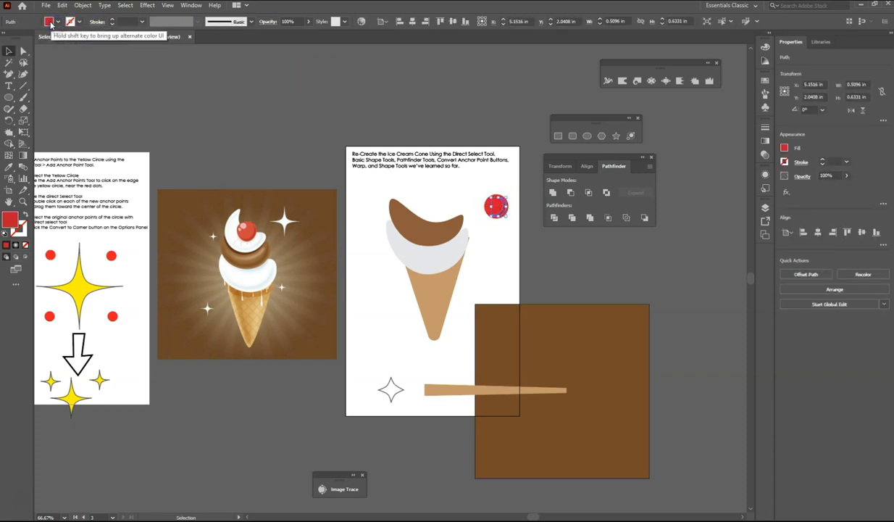
shift+click(50, 24)
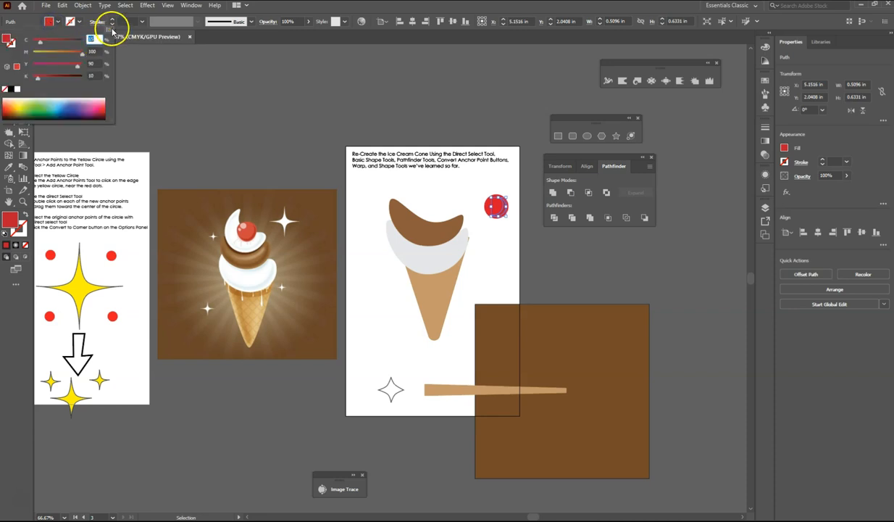
click(111, 28)
drag(59, 77, 47, 79)
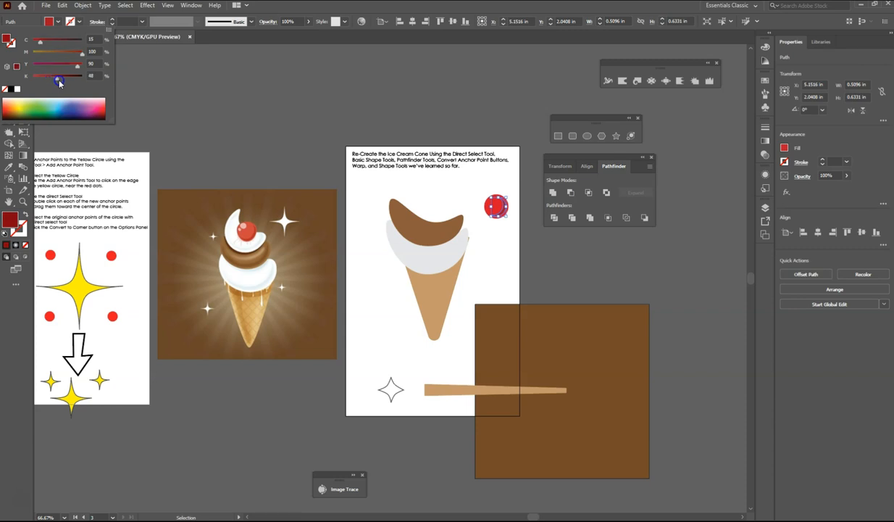
drag(59, 80, 52, 78)
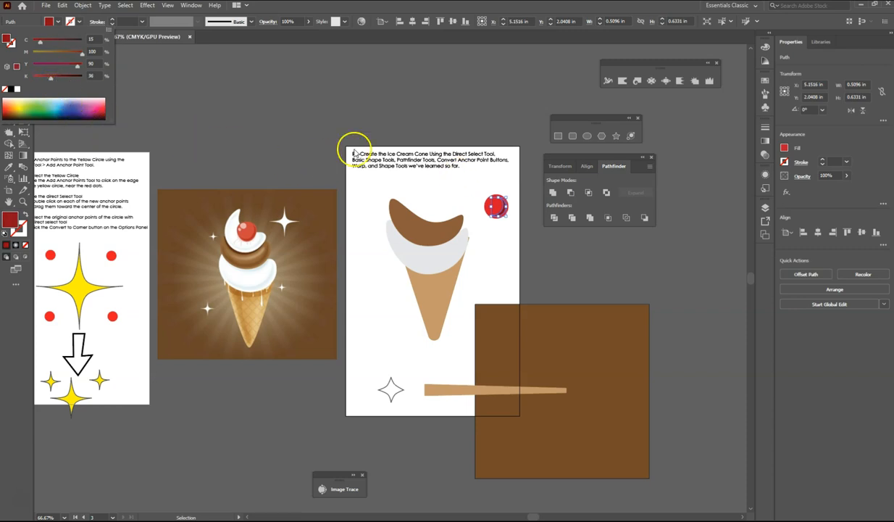
click(317, 115)
Step: Stretch the shadow crescent to about 0.75 in tall and position it along the cherry's right edge
click(526, 210)
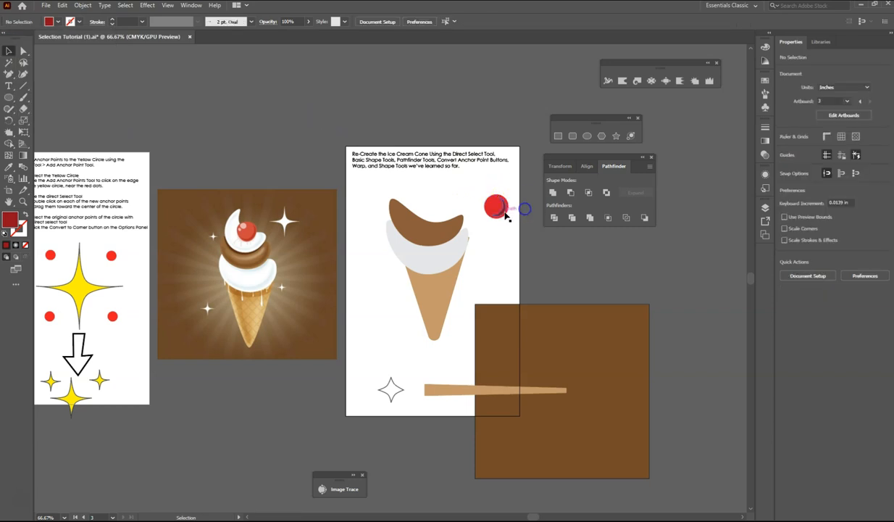
click(504, 211)
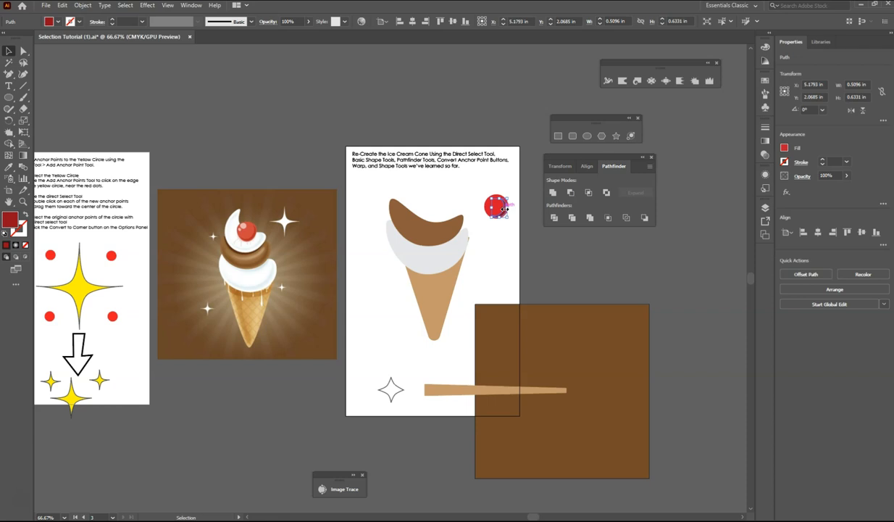
drag(503, 220, 535, 195)
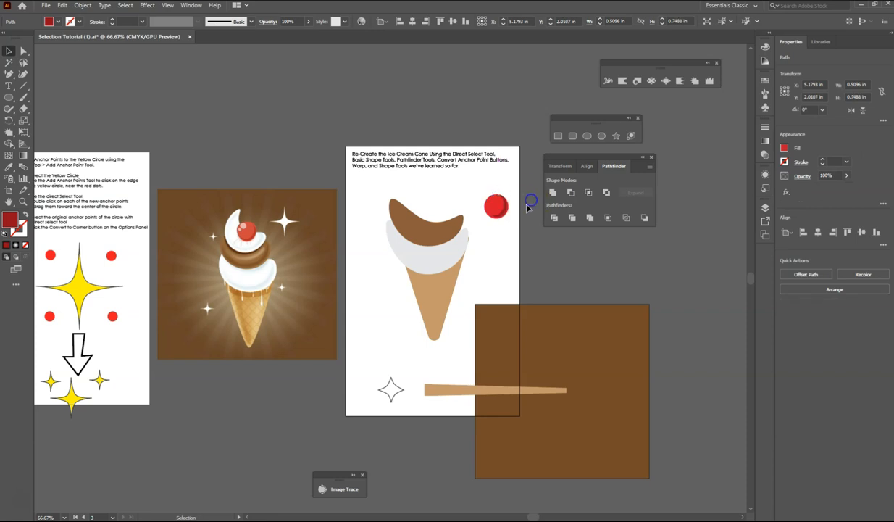
click(509, 206)
click(506, 210)
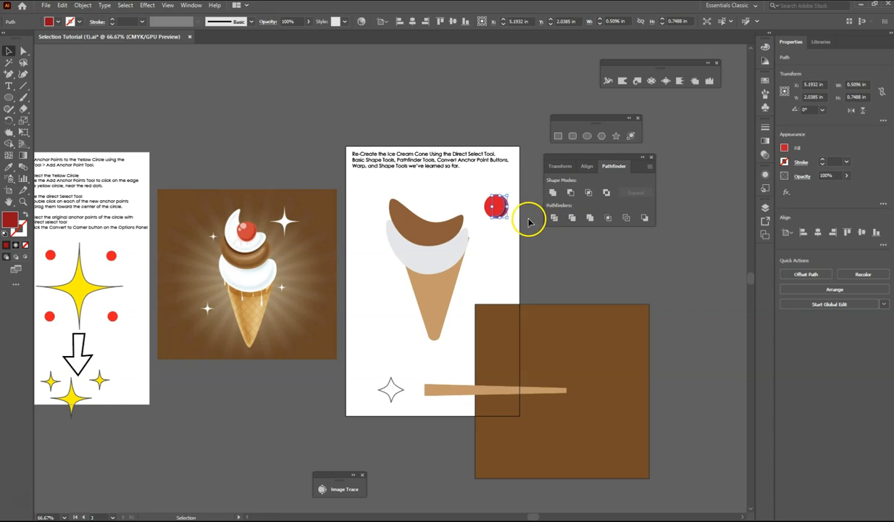
click(525, 213)
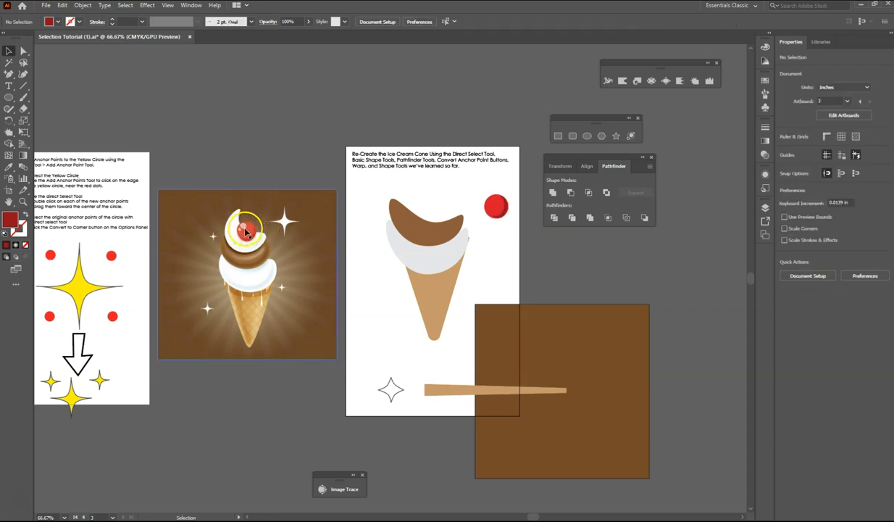
Step: Draw a circle about 0.17 in wide on the cherry's upper left and fill it with light pink
click(9, 97)
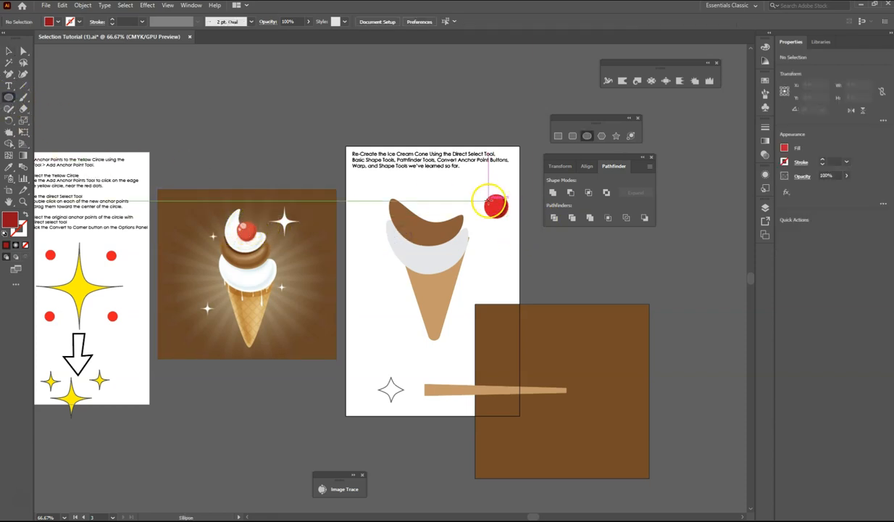
drag(488, 201, 493, 207)
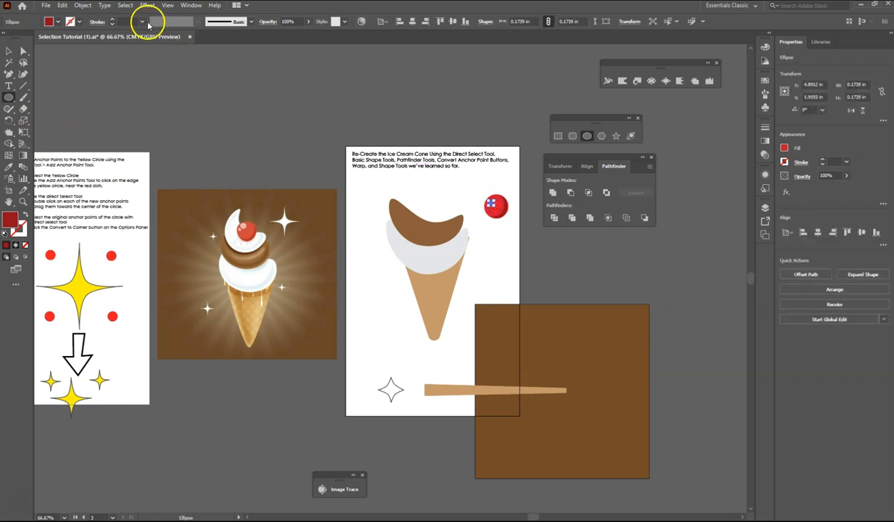
click(57, 23)
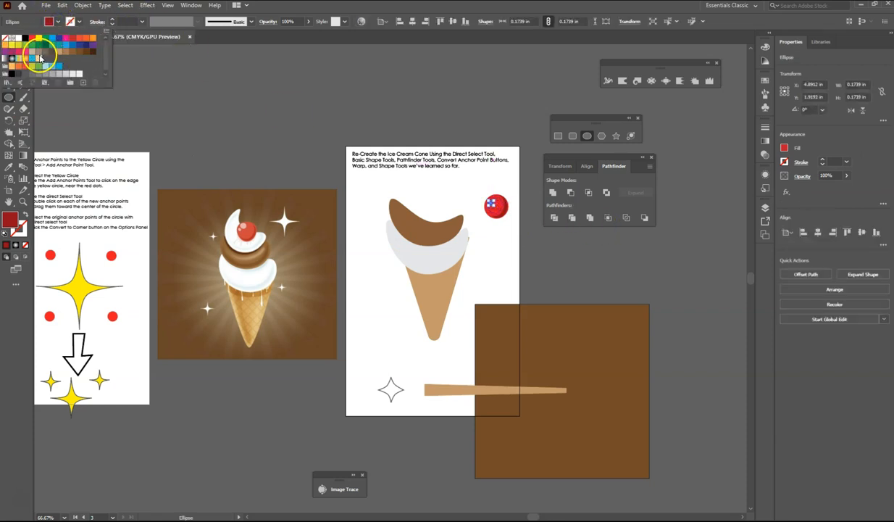
click(48, 21)
shift+click(49, 21)
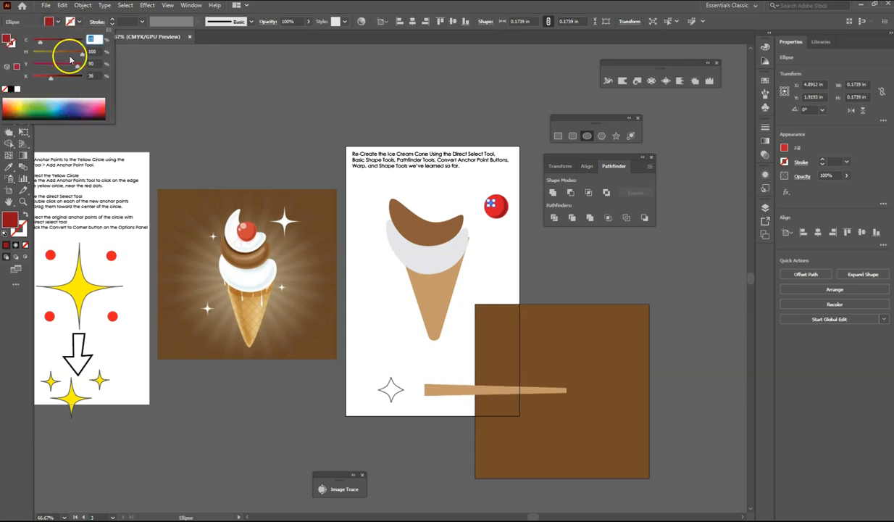
click(84, 100)
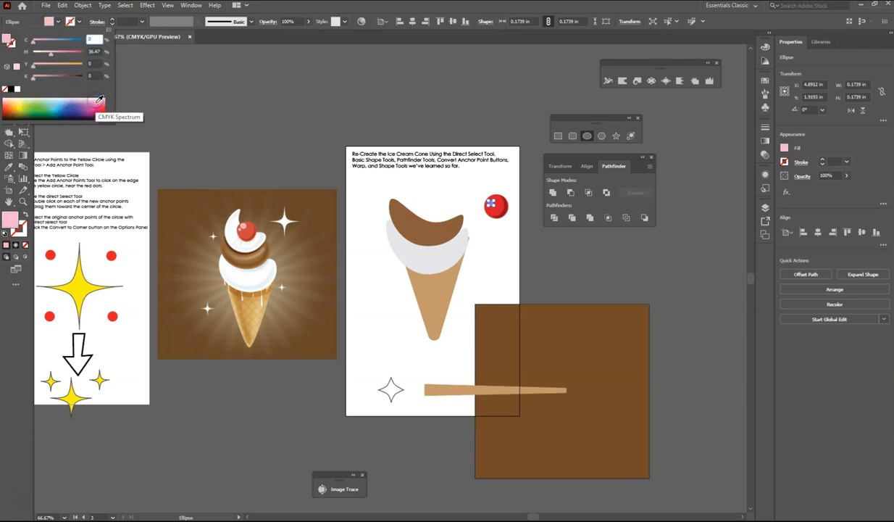
key(Escape)
click(8, 50)
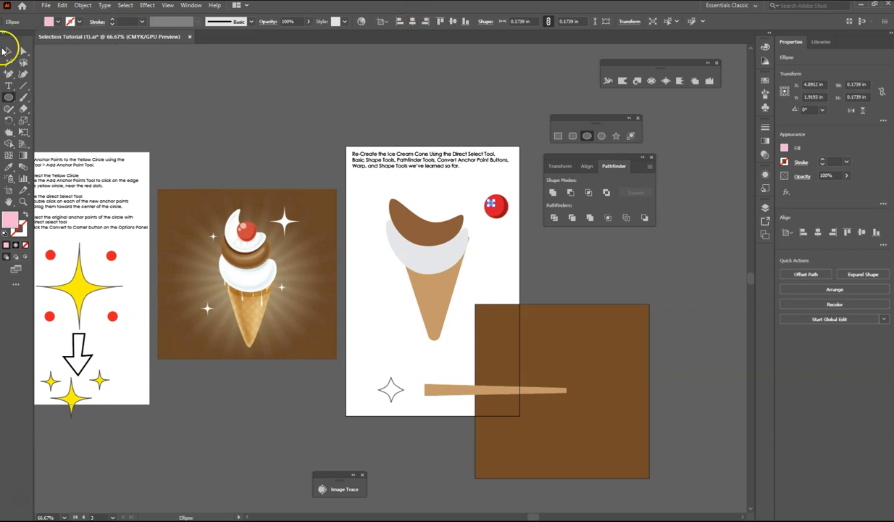
click(247, 87)
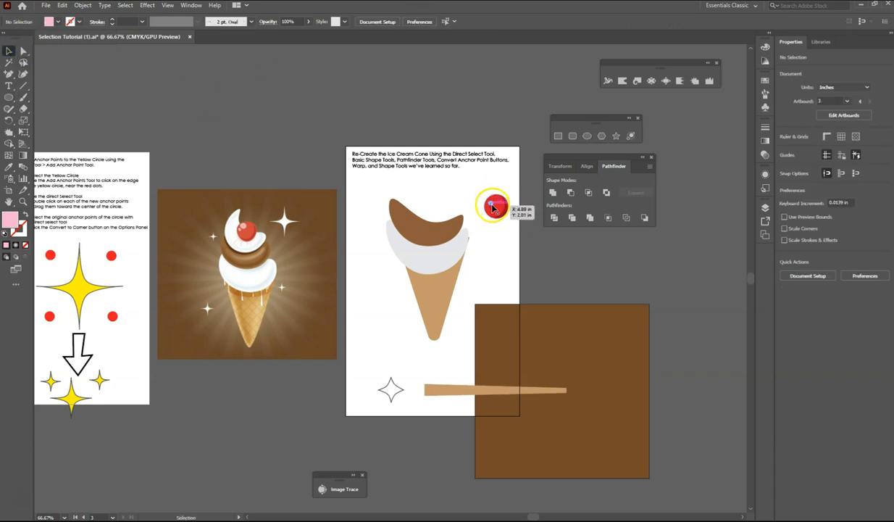
Step: Duplicate the pink highlight circle directly below the original on the cherry
click(492, 203)
drag(494, 204, 492, 216)
key(a)
key(ctrl+plus)
key(ctrl+plus)
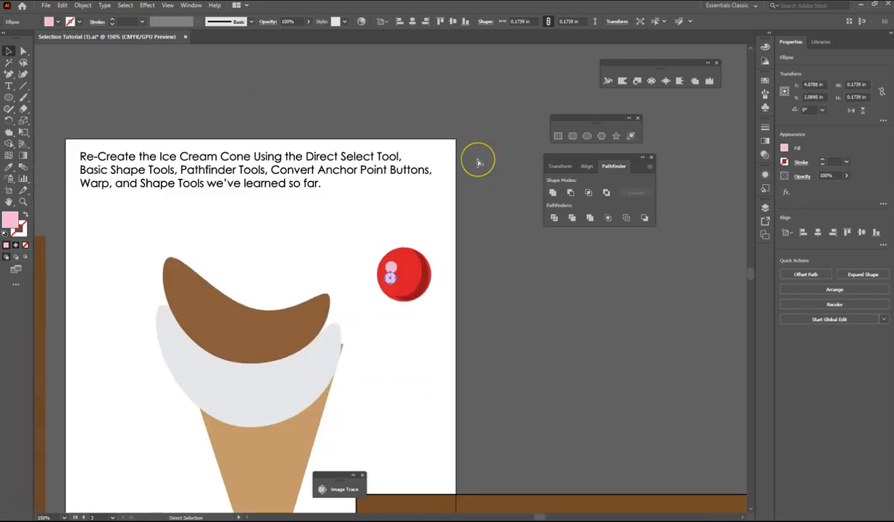
key(ctrl+plus)
key(ctrl+plus)
key(ctrl+plus)
key(ctrl+plus)
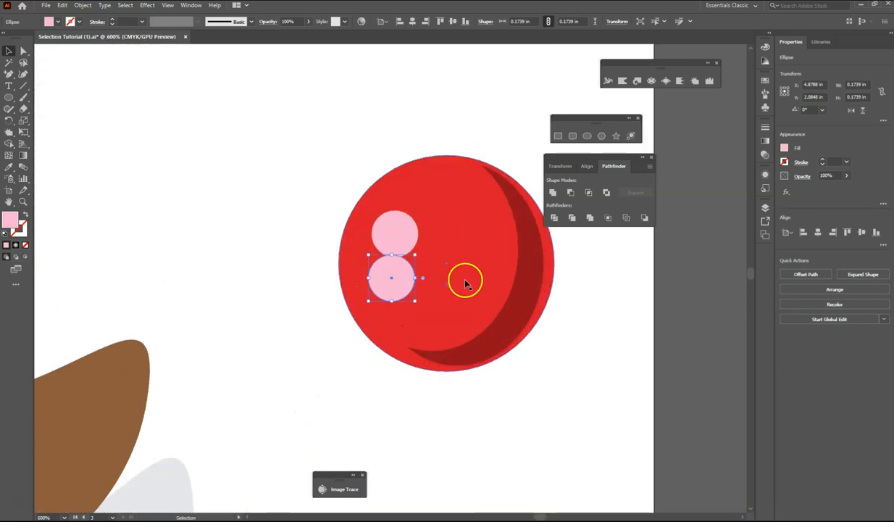
Step: Shrink the copied highlight to about 0.12 by 0.10 in, place it to the lower left of the larger one, and deselect
drag(416, 254, 403, 274)
drag(374, 273, 374, 273)
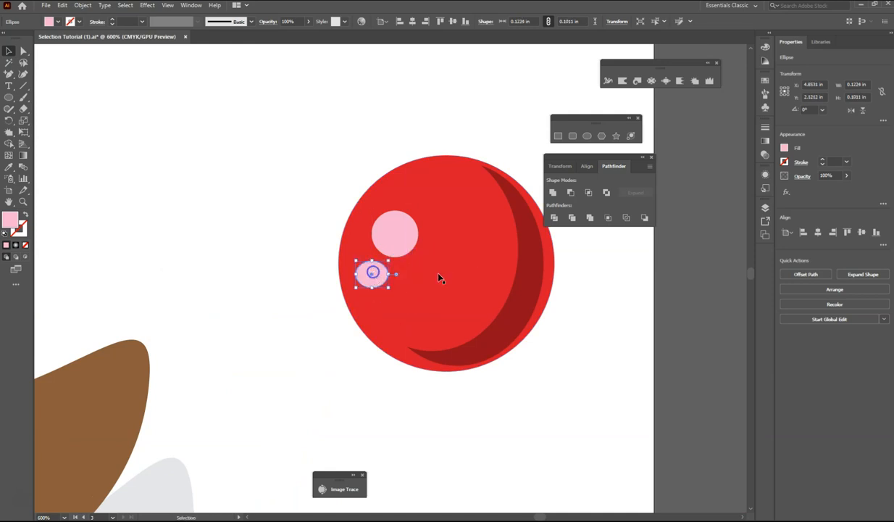
key(ctrl+minus)
key(ctrl+minus)
key(ctrl+minus)
key(ctrl+minus)
key(ctrl+minus)
key(ctrl+minus)
key(ctrl+minus)
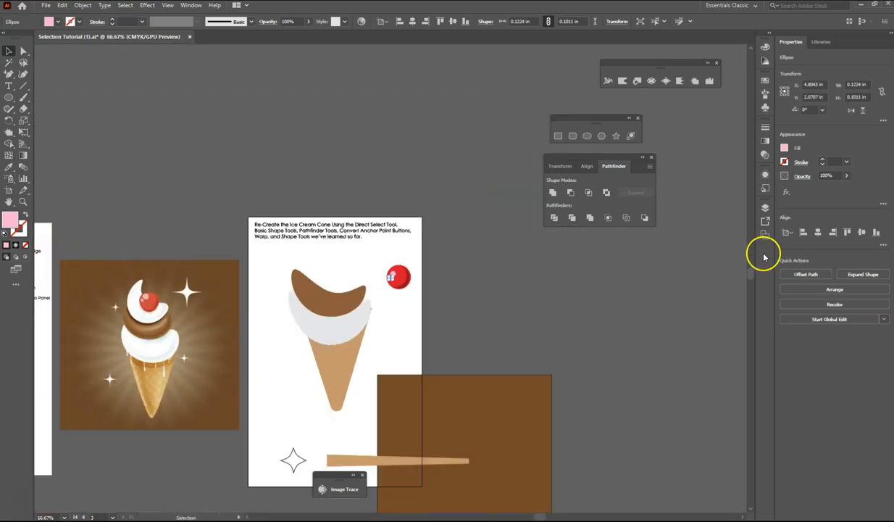
click(577, 255)
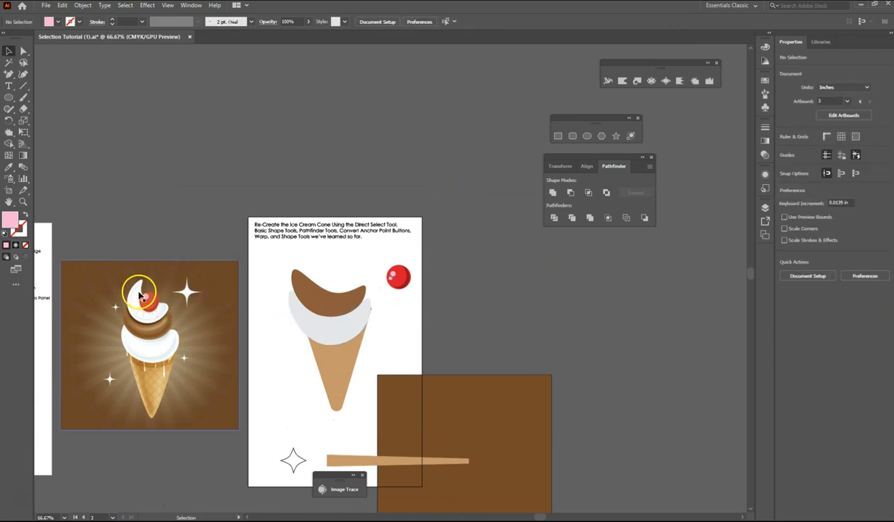
click(397, 274)
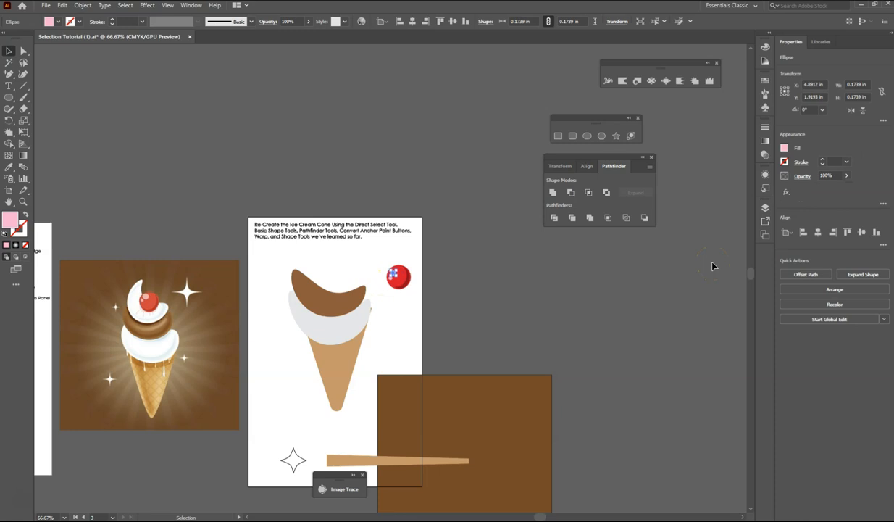
click(463, 289)
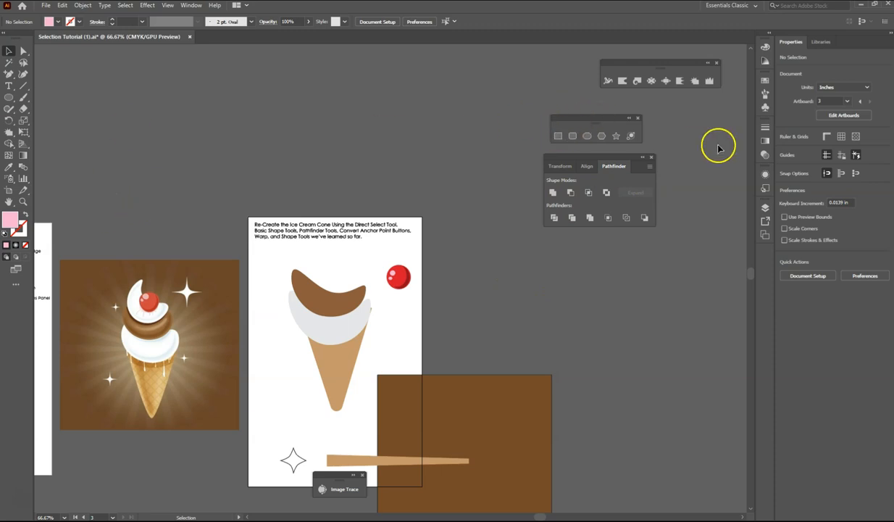
Step: Draw a many-pointed star about 3.48 by 3.49 in to the right of the cherry with the Star tool
click(614, 137)
click(618, 137)
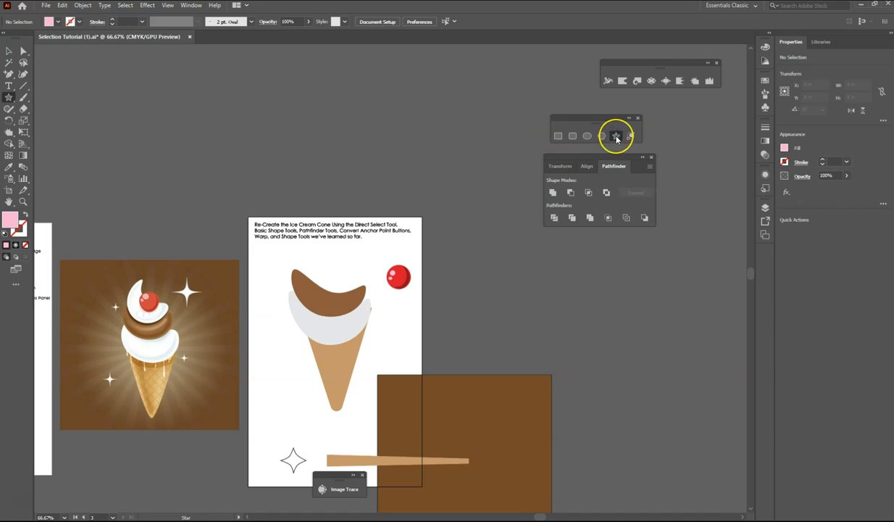
drag(413, 295, 490, 322)
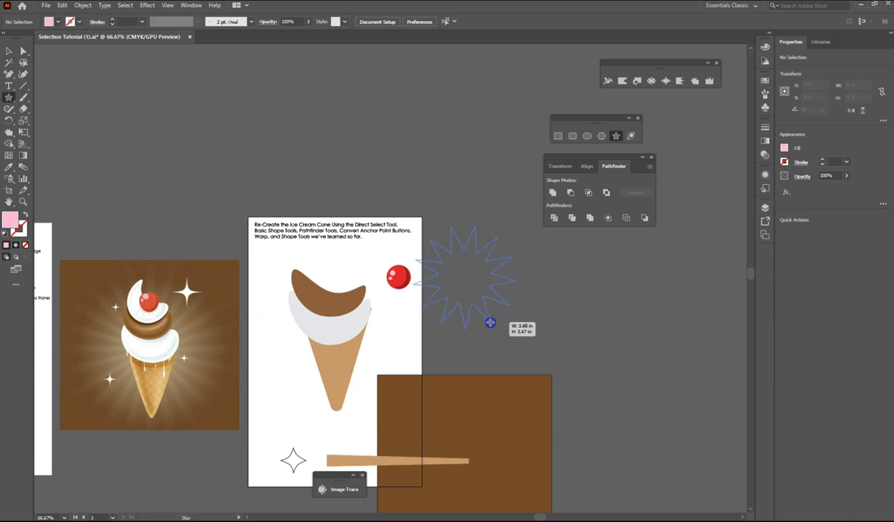
drag(490, 321, 491, 322)
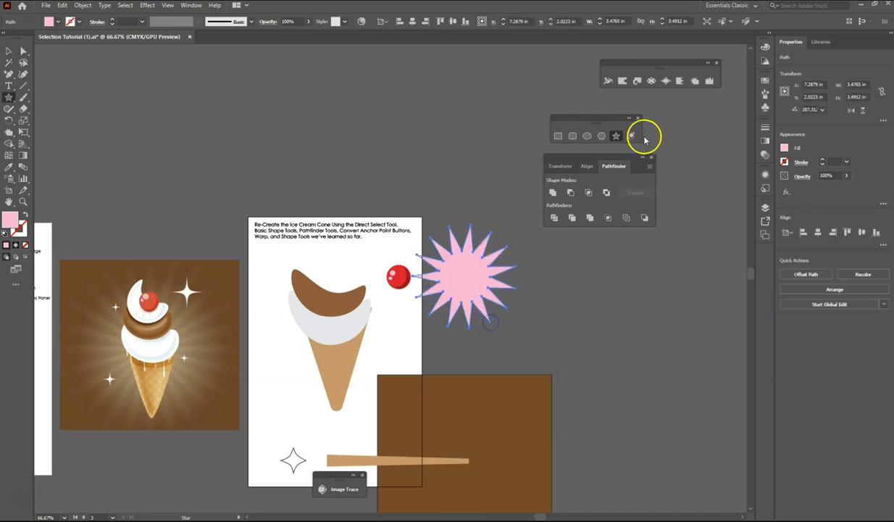
Step: Draw a triangle about 2.81 by 2.44 in above the star with the Polygon tool
click(602, 136)
drag(418, 162, 460, 186)
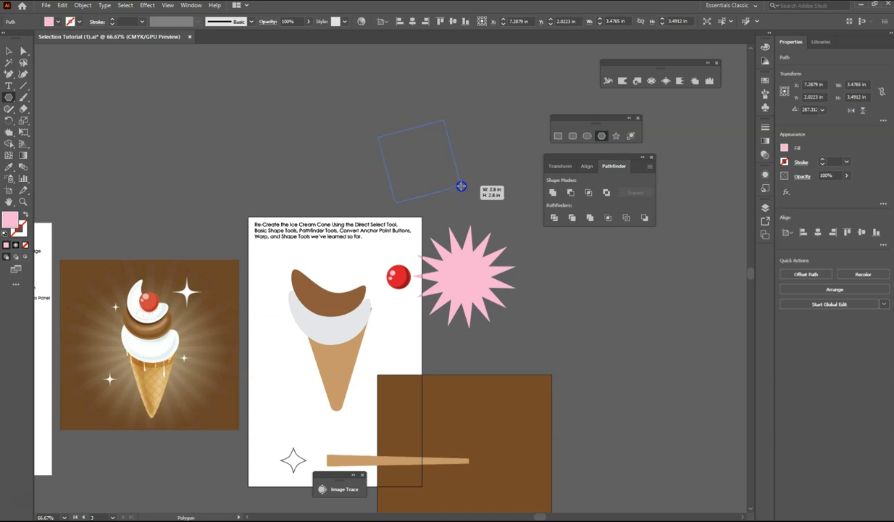
drag(460, 186, 459, 185)
Step: Draw a rounded rectangle about 3.46 by 2.59 in, with a corner radius of about 0.55 in, above the ice cream artboard
click(572, 136)
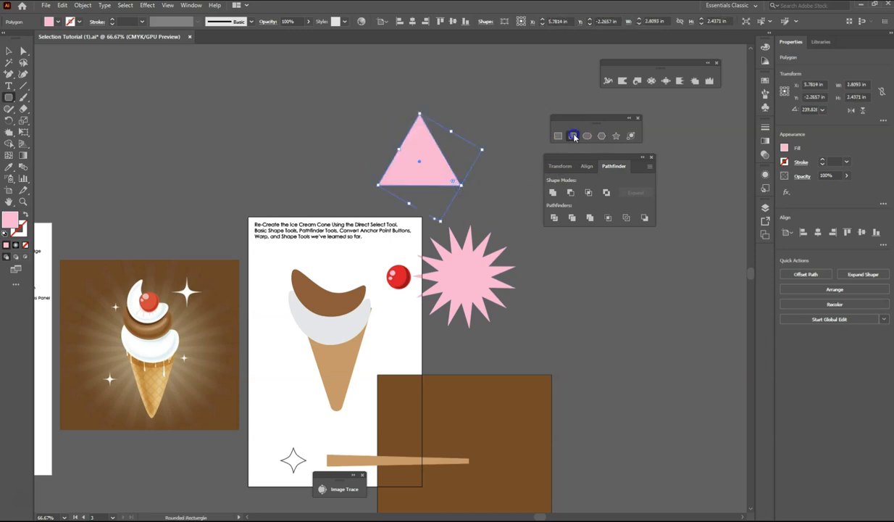
drag(235, 132, 294, 179)
key(Right)
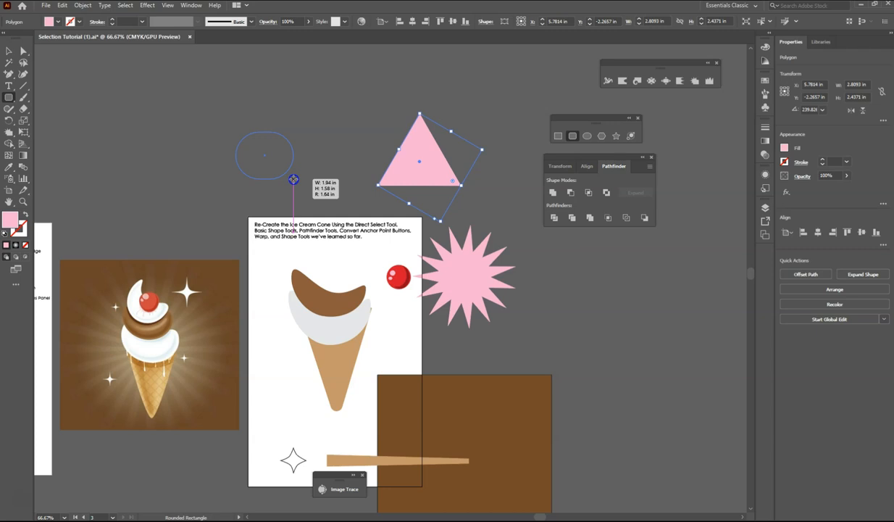
drag(293, 179, 338, 210)
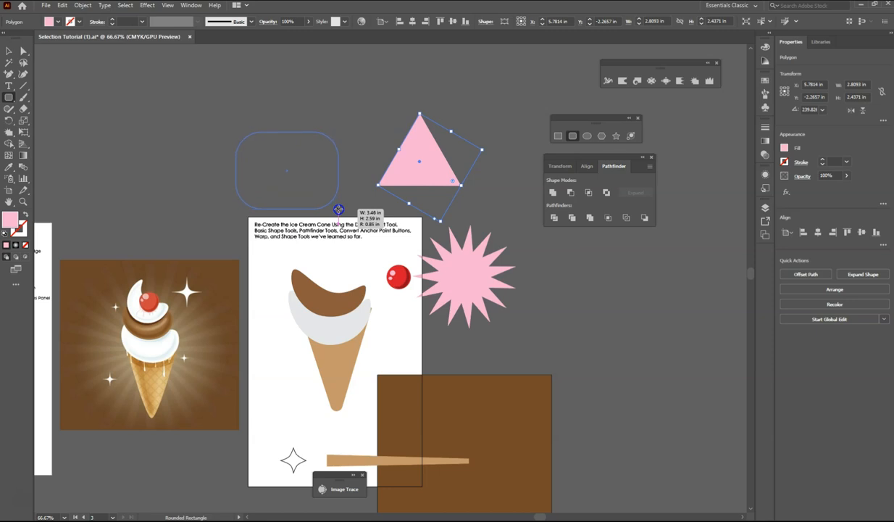
drag(338, 210, 338, 210)
Step: Draw a second rounded rectangle about 2.77 by 2.16 in and place it over the star's lower right part
drag(571, 291, 650, 354)
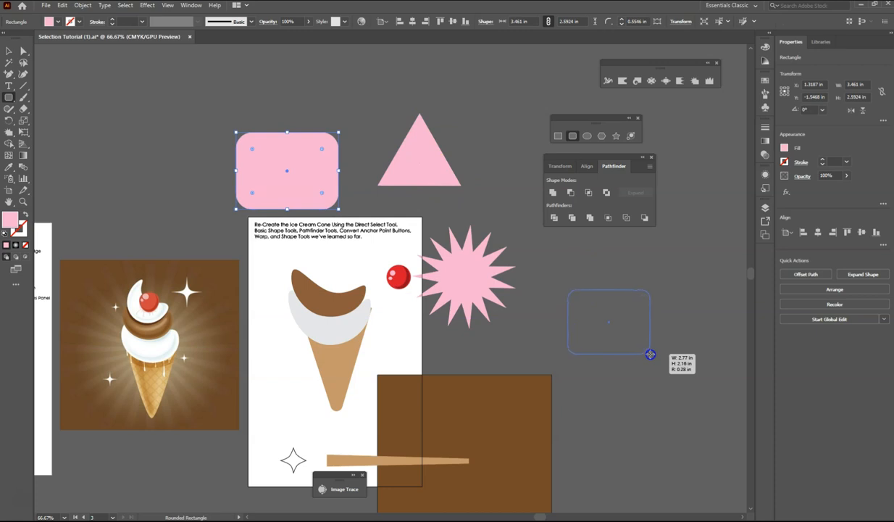
drag(650, 354, 649, 354)
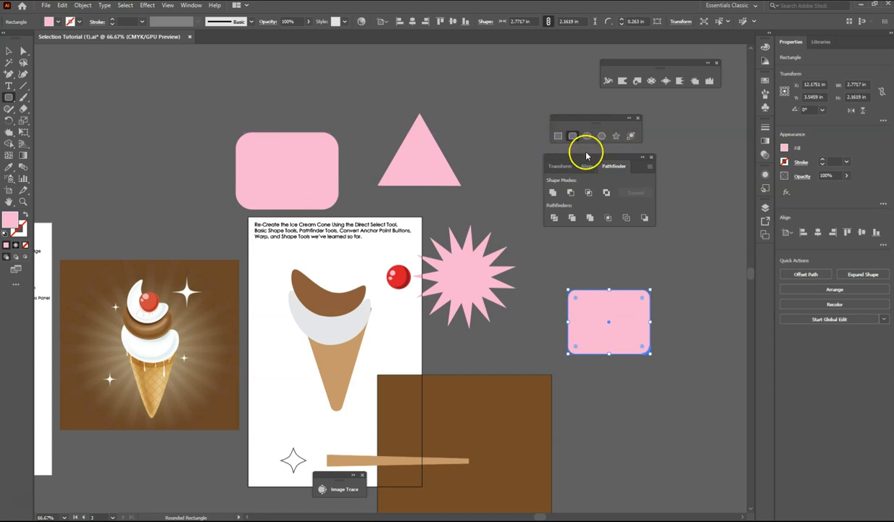
key(v)
drag(622, 323, 481, 289)
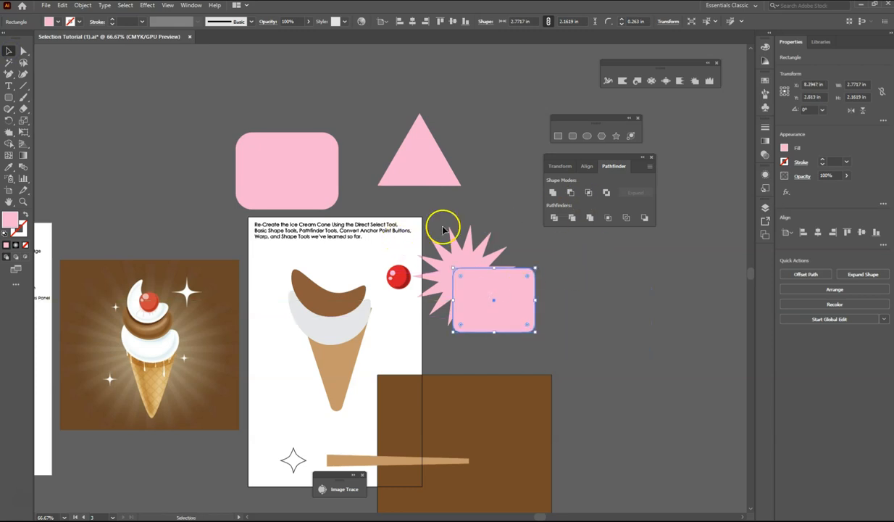
Step: Select the star together with the overlapping rounded rectangle and split them with Pathfinder Divide
shift+click(469, 250)
drag(464, 205, 522, 297)
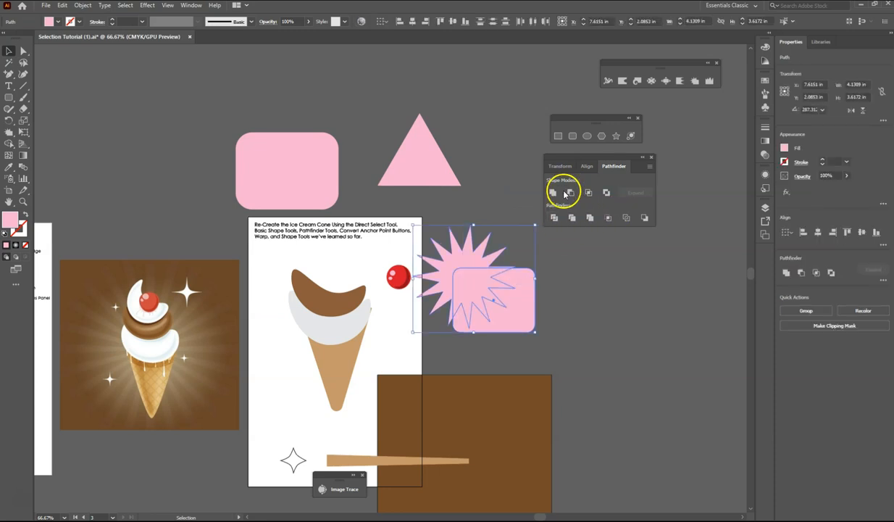
click(554, 217)
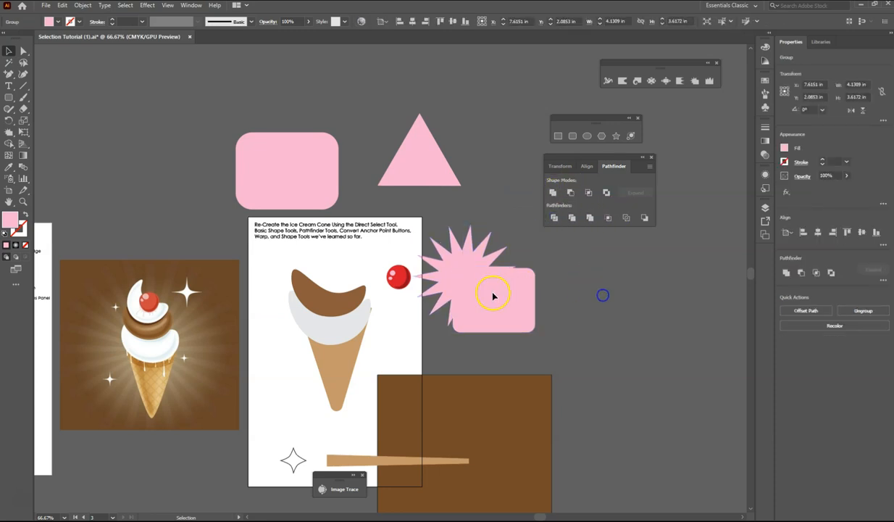
Step: Move the divided group to the right, isolate it, and pull its pieces apart
drag(509, 299, 673, 345)
double_click(619, 330)
click(590, 333)
drag(572, 312, 657, 262)
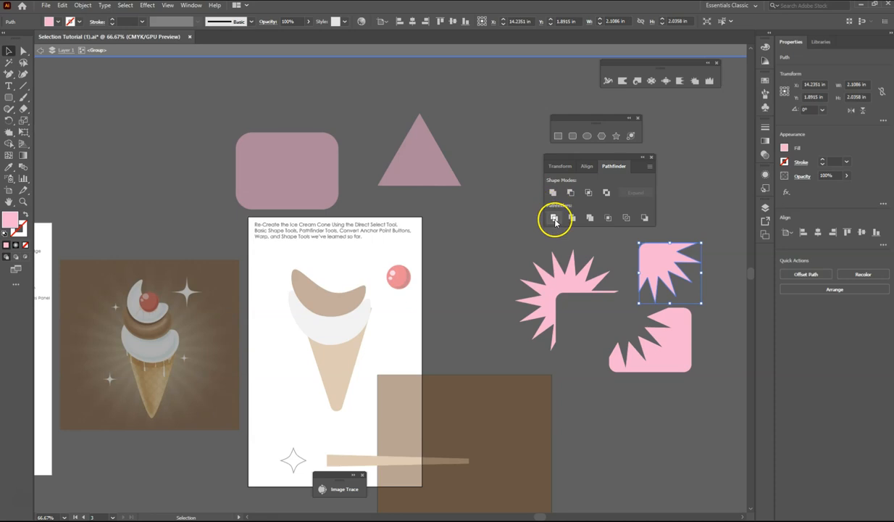
Step: Leave the isolated group and delete all the divided star and rectangle pieces
click(555, 220)
click(601, 316)
double_click(601, 312)
click(665, 272)
click(496, 305)
drag(564, 281, 526, 281)
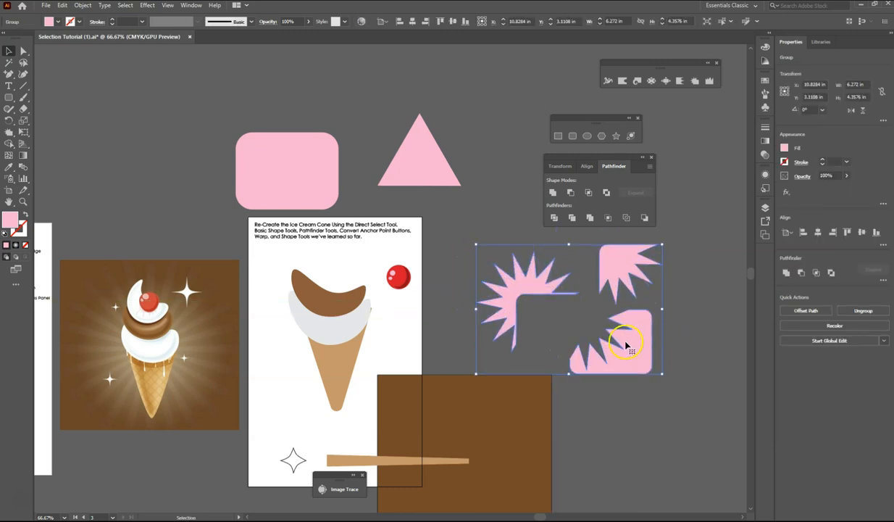
key(Delete)
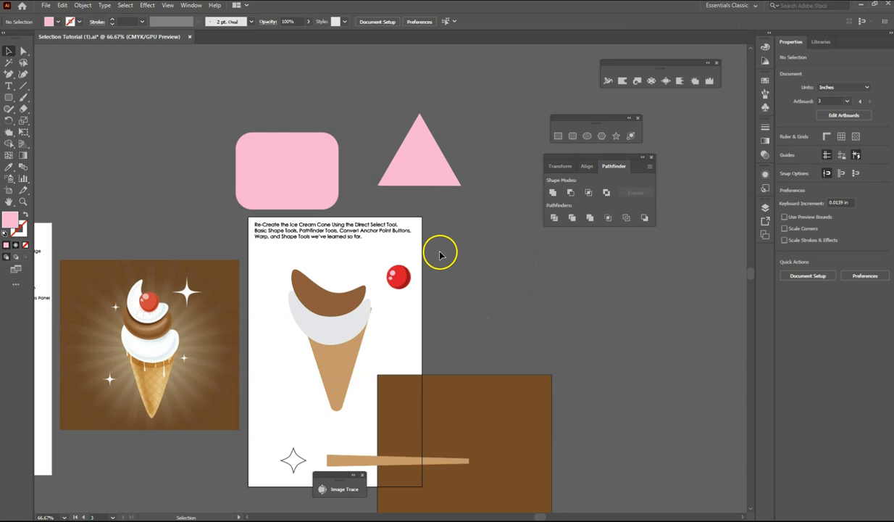
Step: Bring the artboard with the numbered colored circles into view
drag(134, 207, 661, 117)
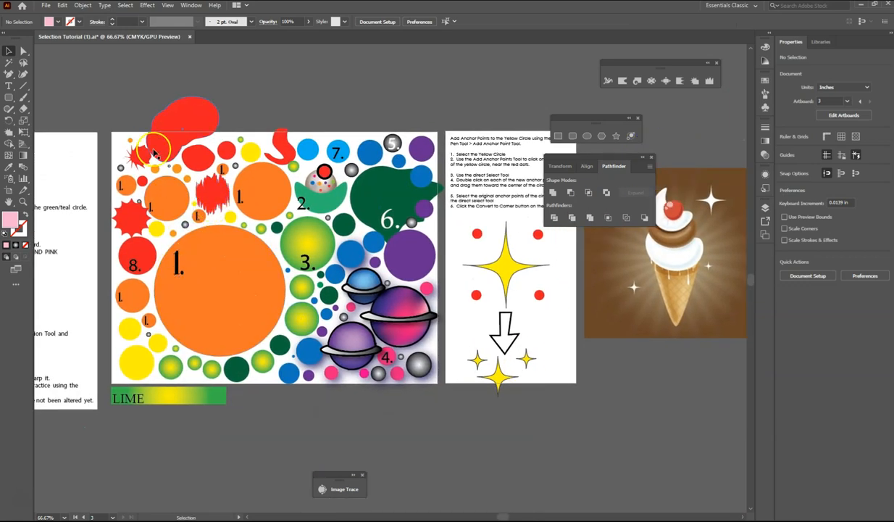